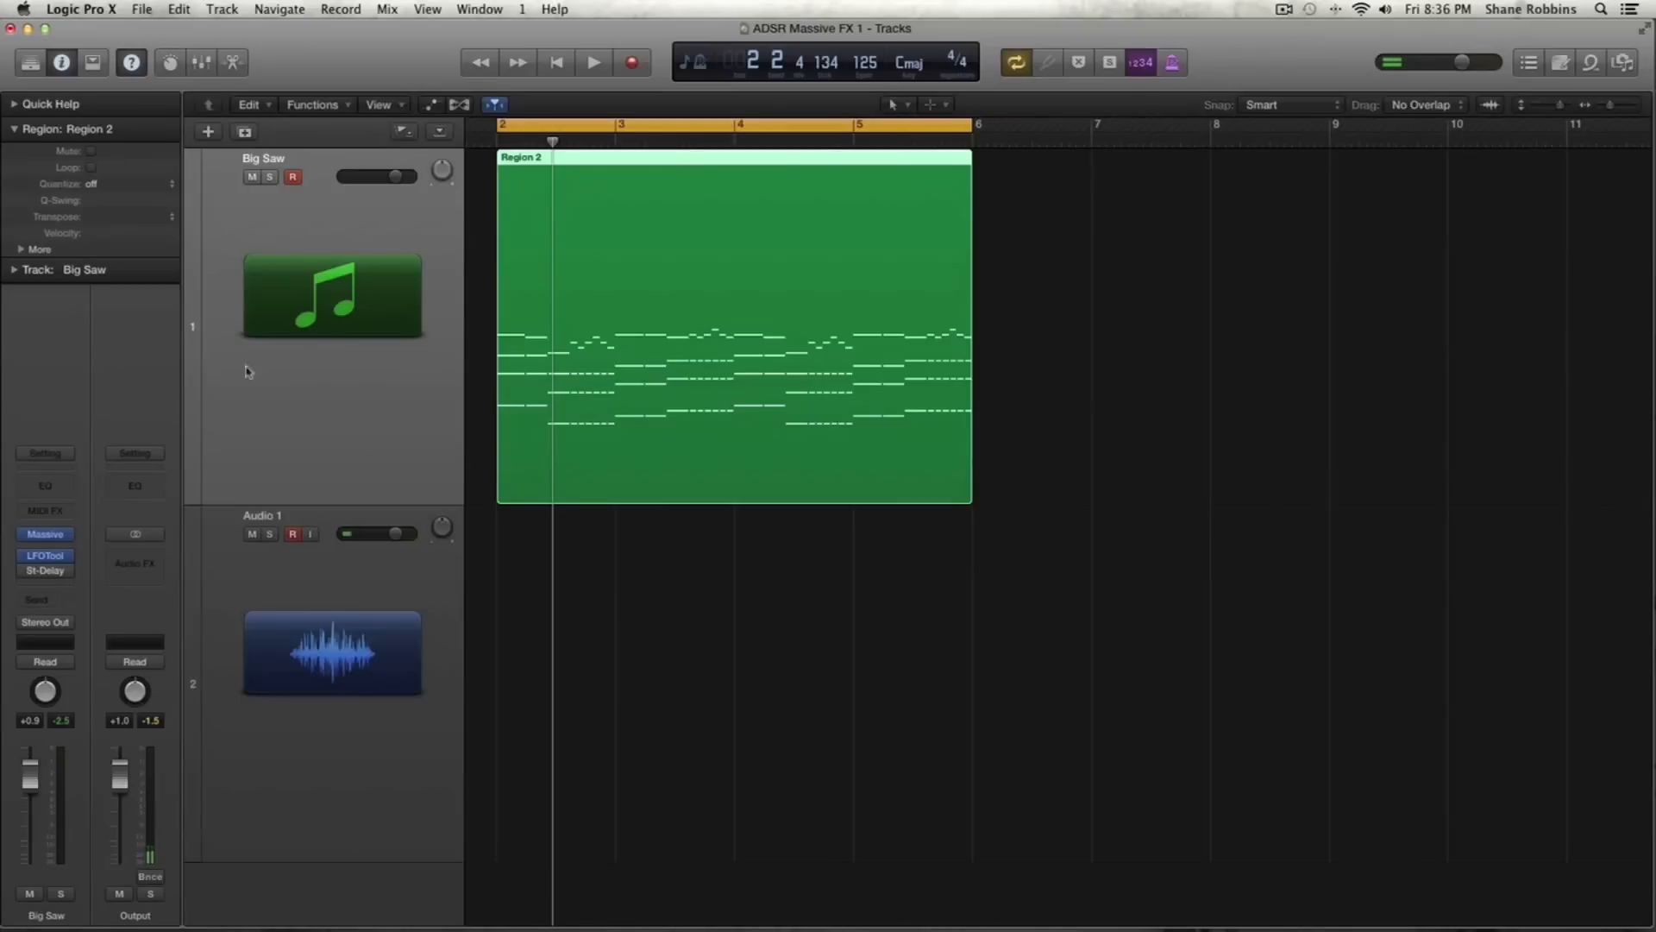
Step: Play the Big Saw region to hear the lead sound, closing its Massive instrument window
{"action": "left_click", "coordinate": [45, 541]}
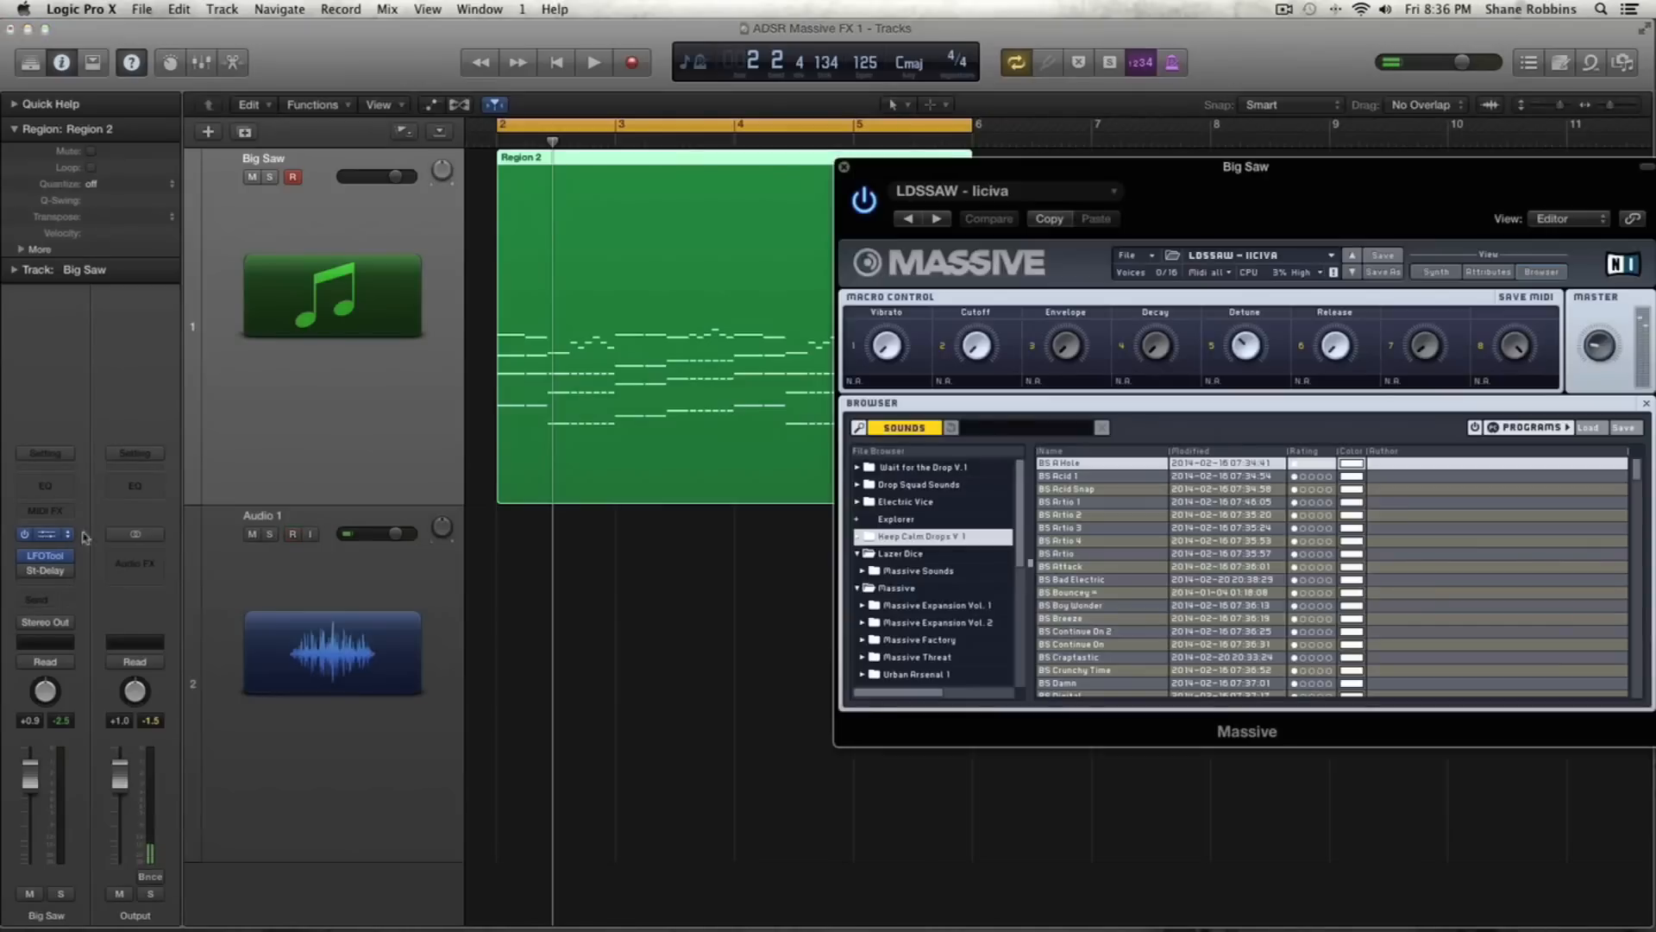
{"action": "key", "text": "space"}
{"action": "left_click", "coordinate": [843, 170]}
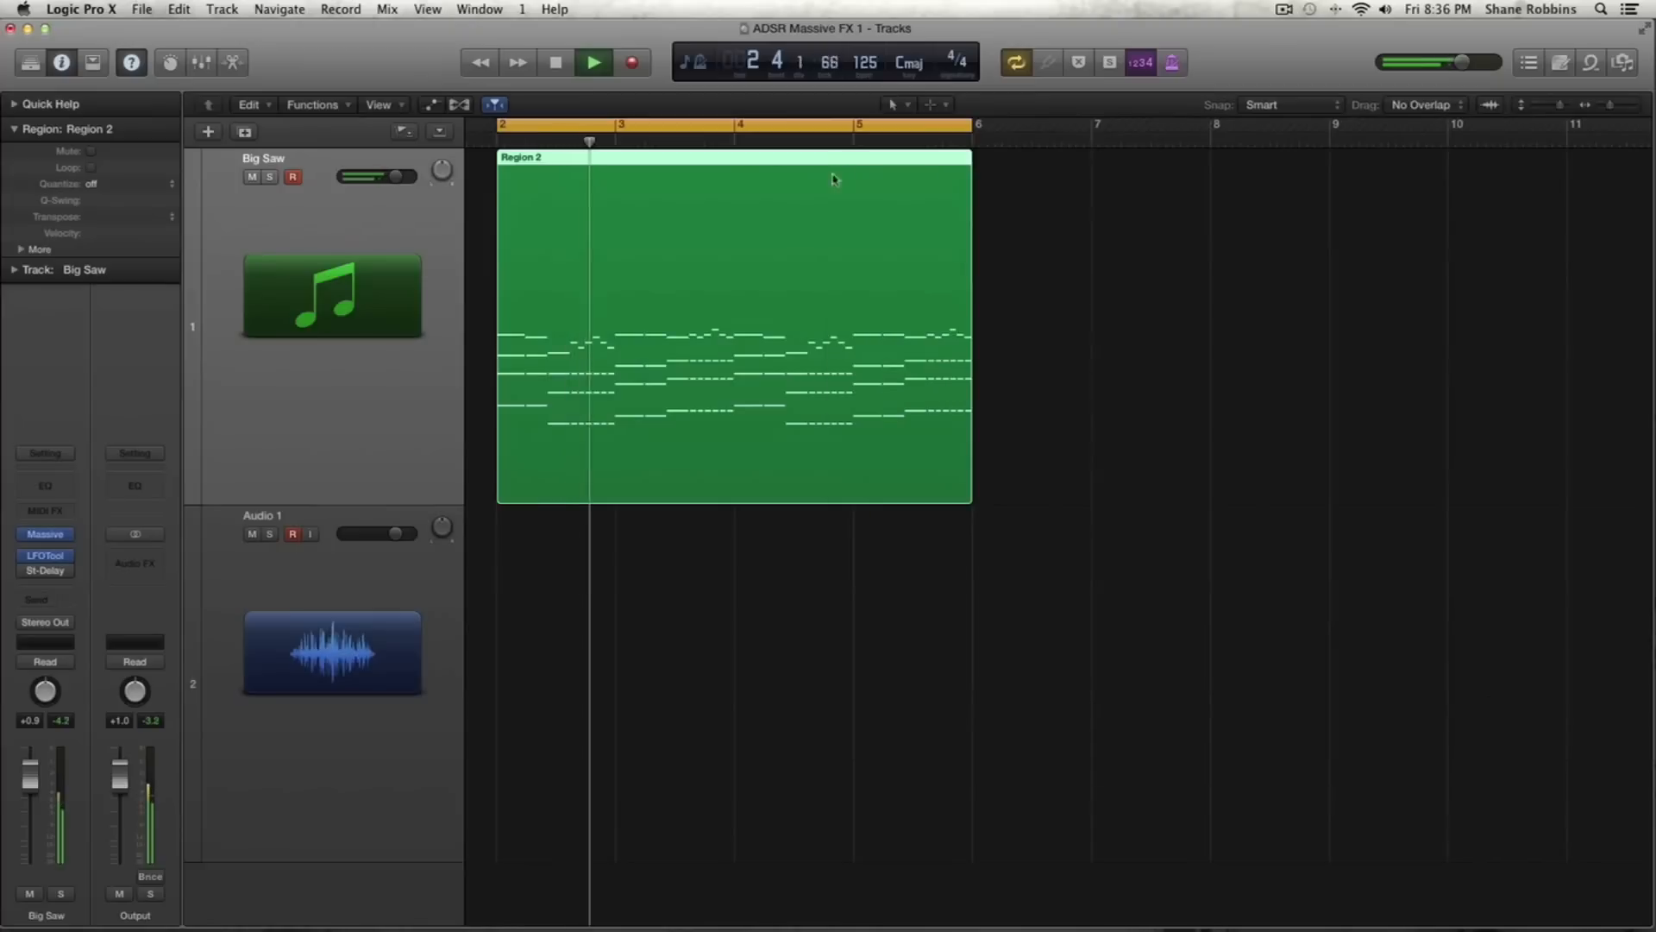
{"action": "key", "text": "space"}
Step: Open Massive on the Big Saw track in its synth view and listen to the region
{"action": "left_click", "coordinate": [45, 536]}
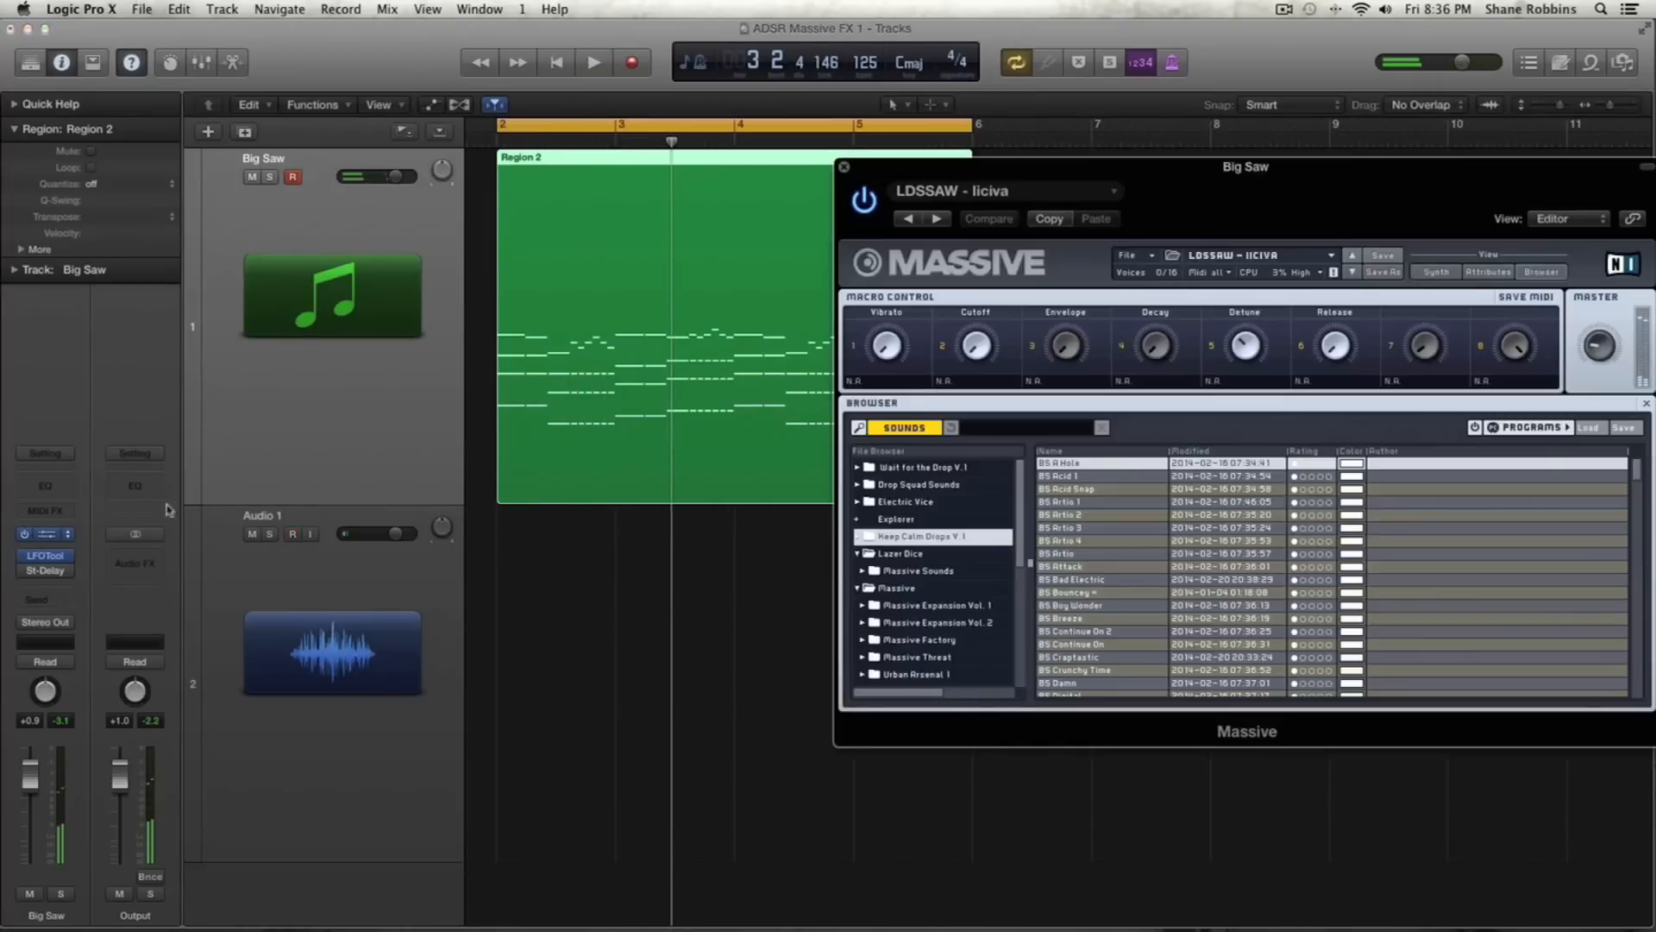
{"action": "left_click", "coordinate": [1434, 272]}
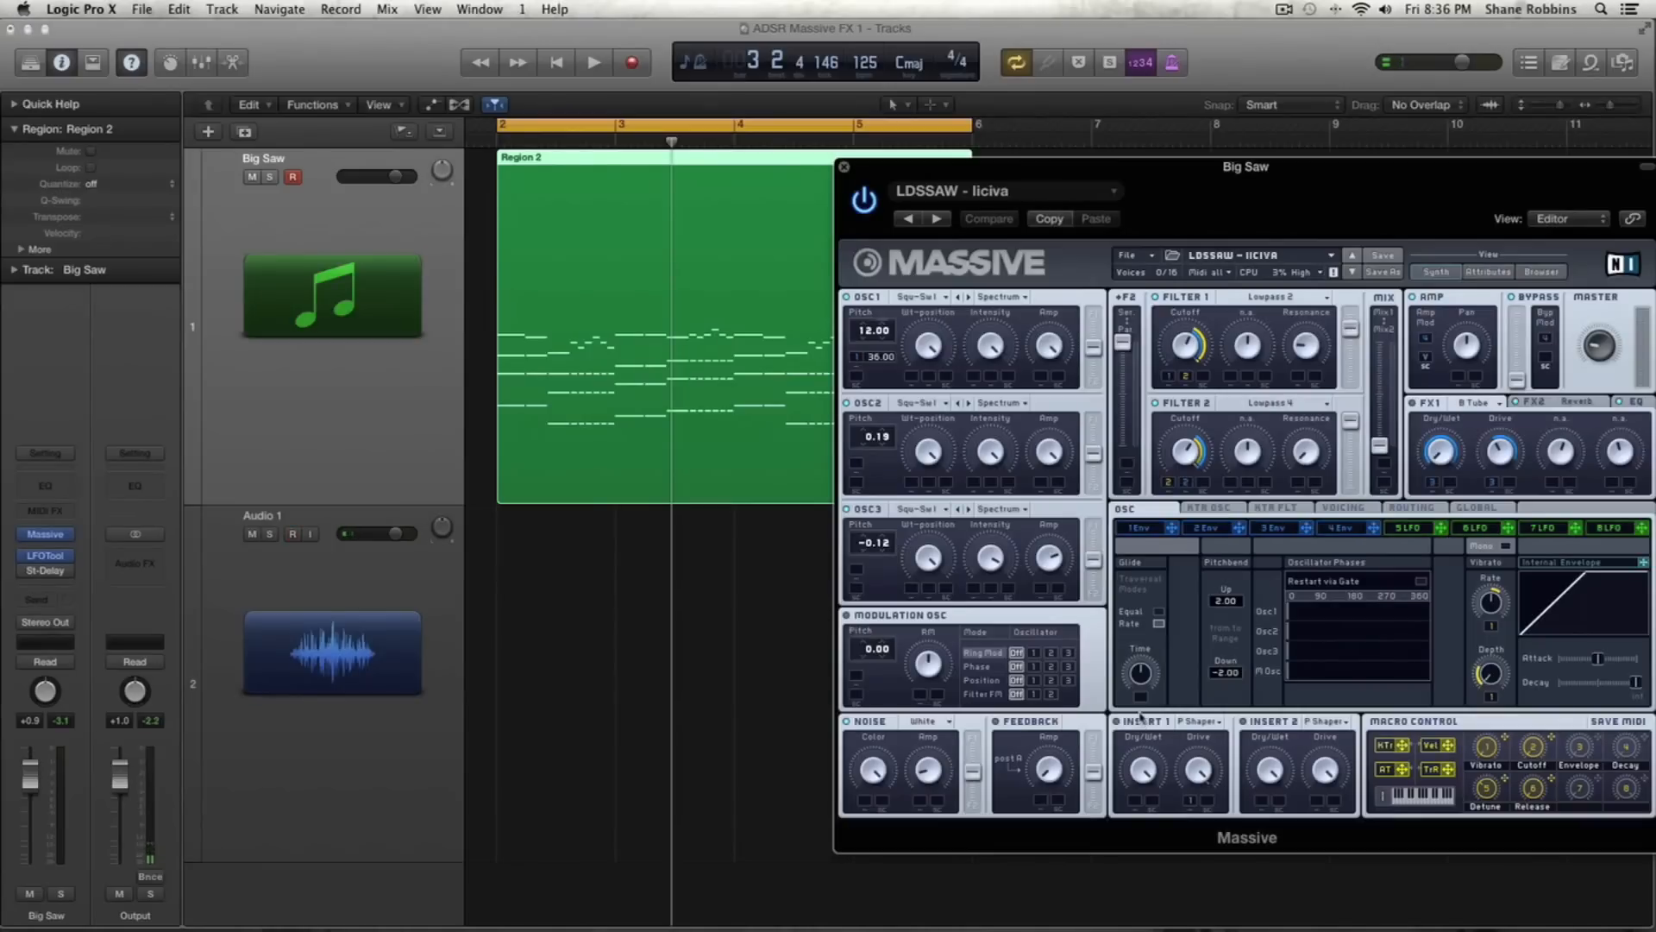
{"action": "key", "text": "space"}
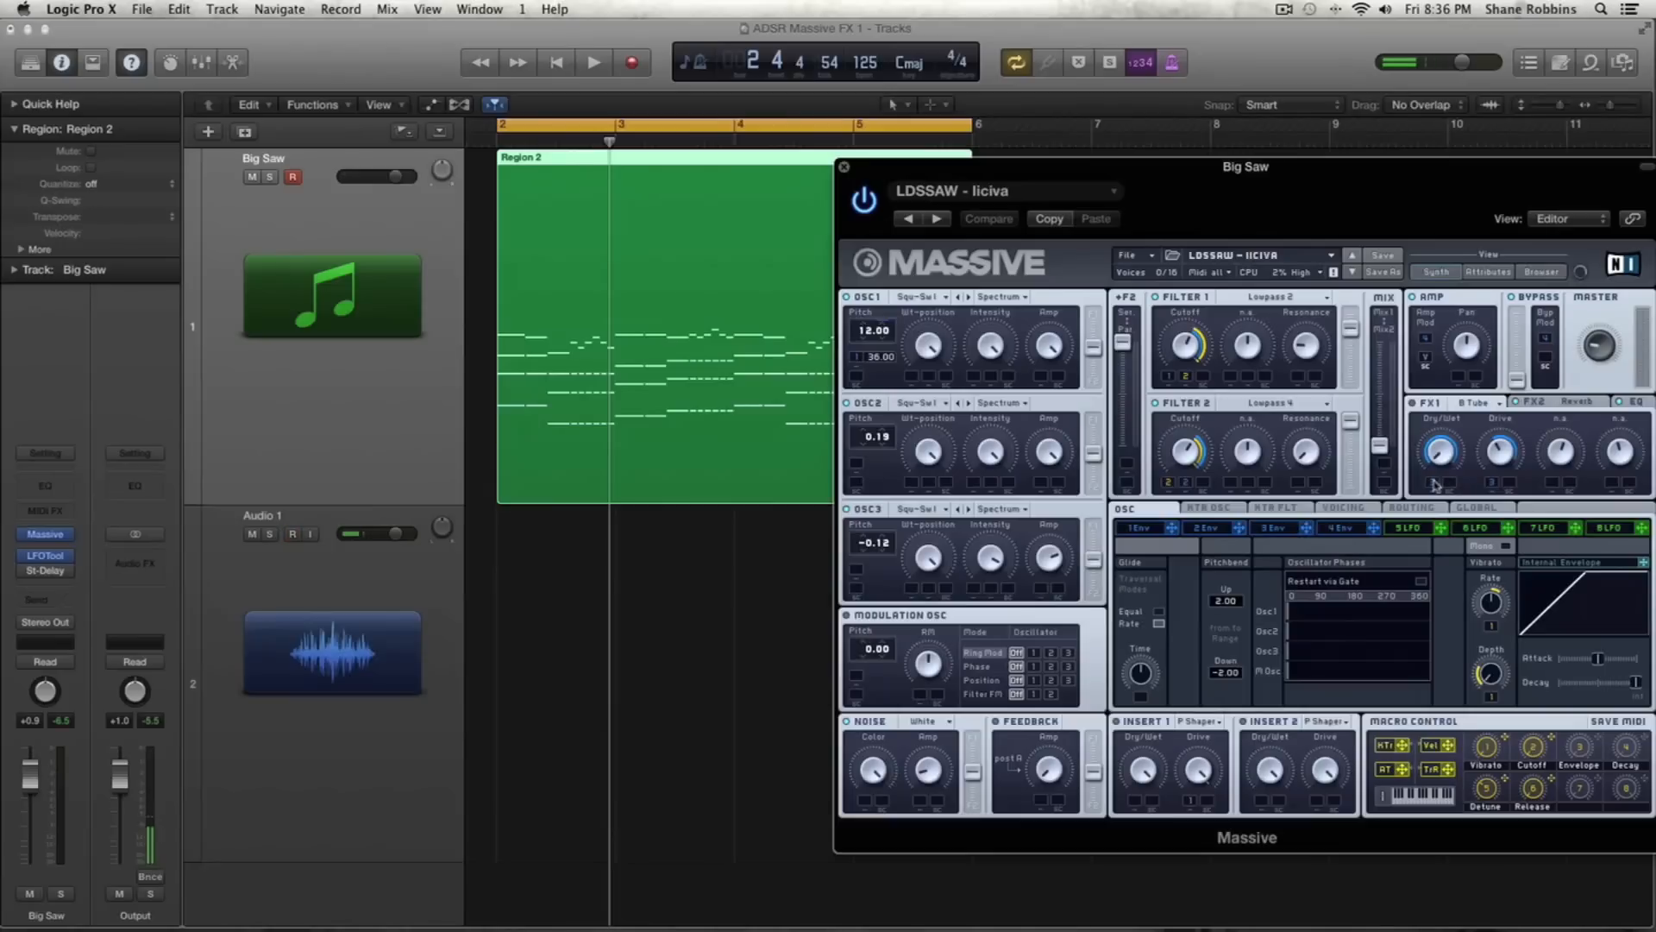
Step: Compare the effect types offered by Massive's FX1 and FX2 slots, checking which slot includes the tube effects
{"action": "left_click", "coordinate": [1485, 403]}
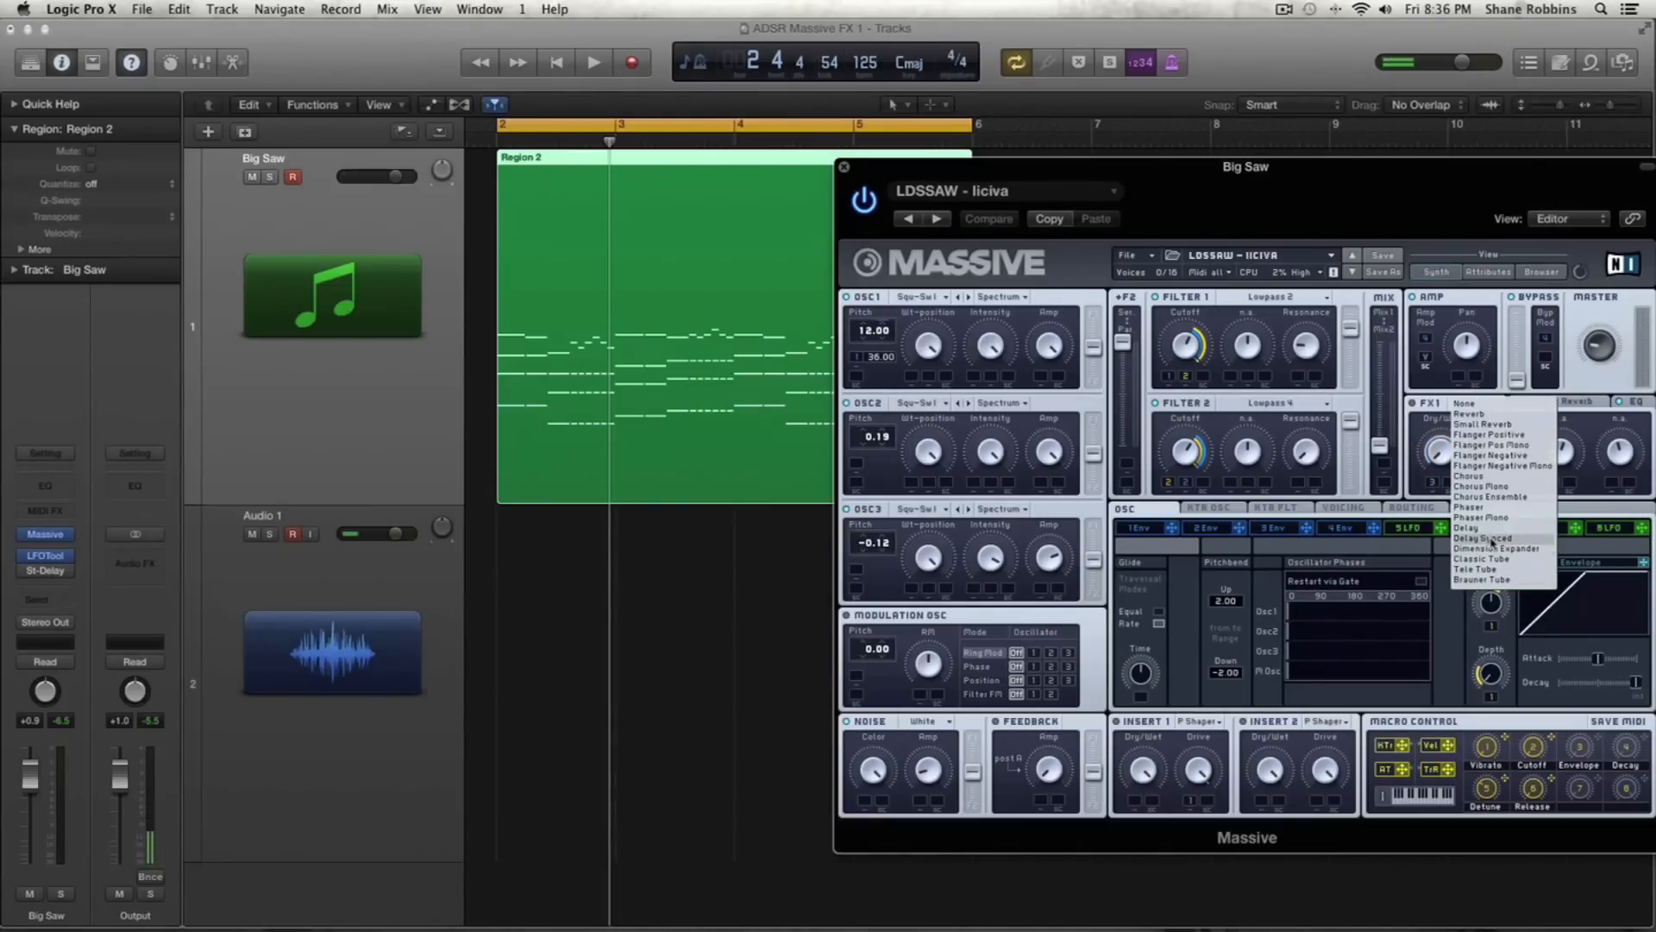
{"action": "left_click", "coordinate": [1484, 579]}
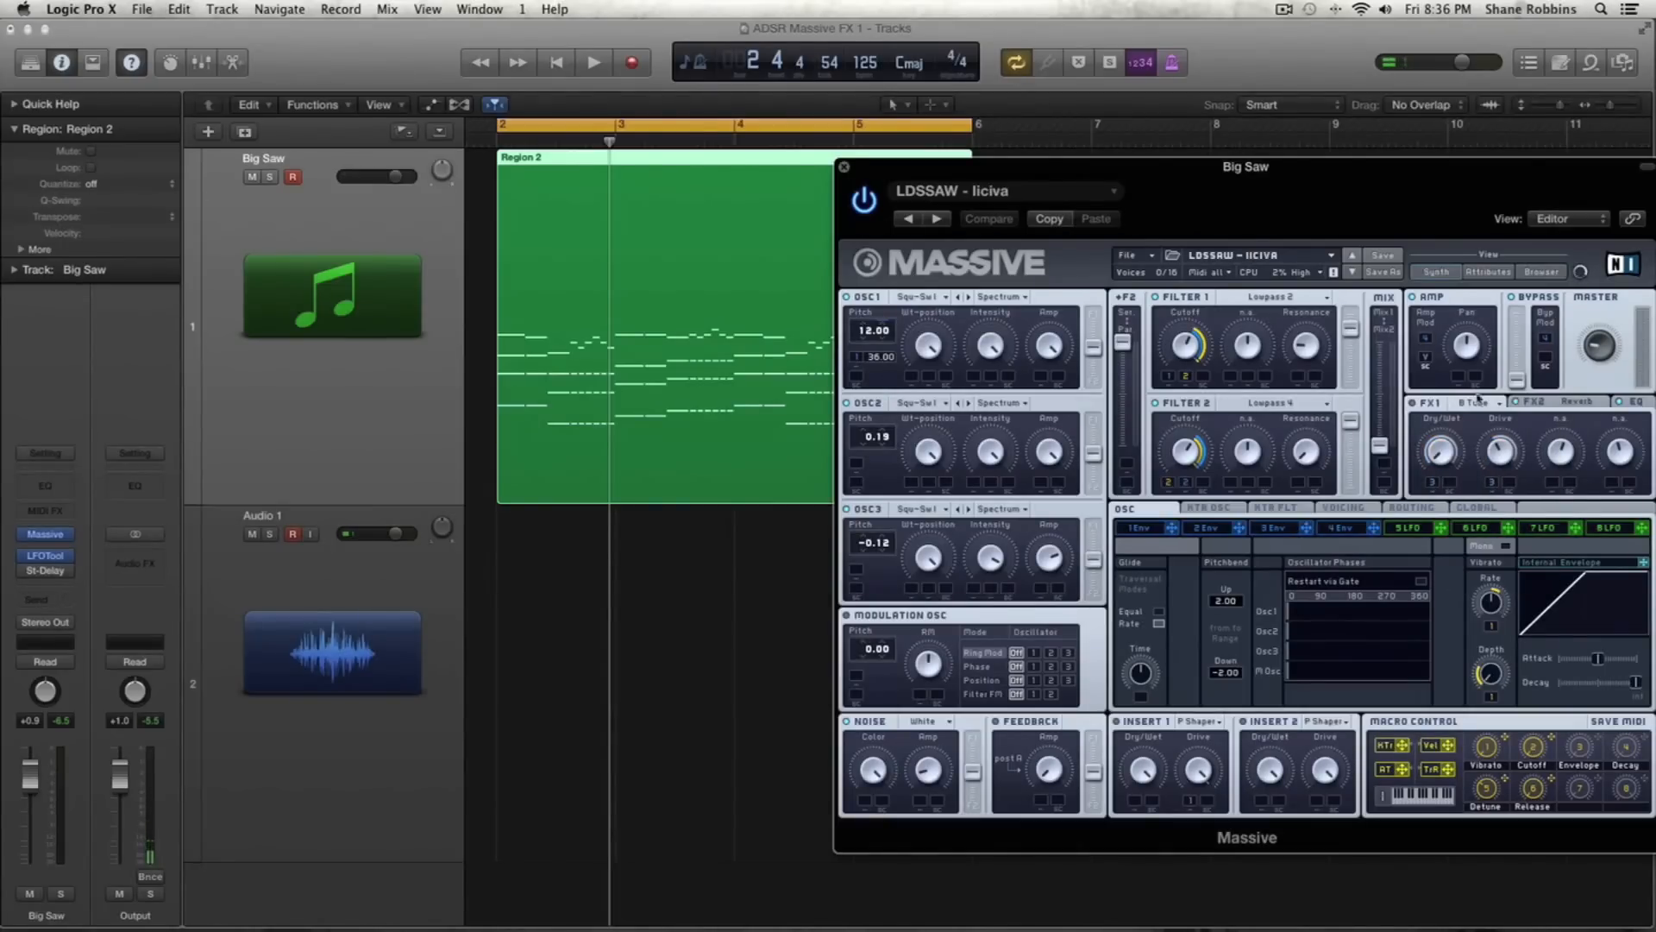
{"action": "left_click", "coordinate": [1484, 403]}
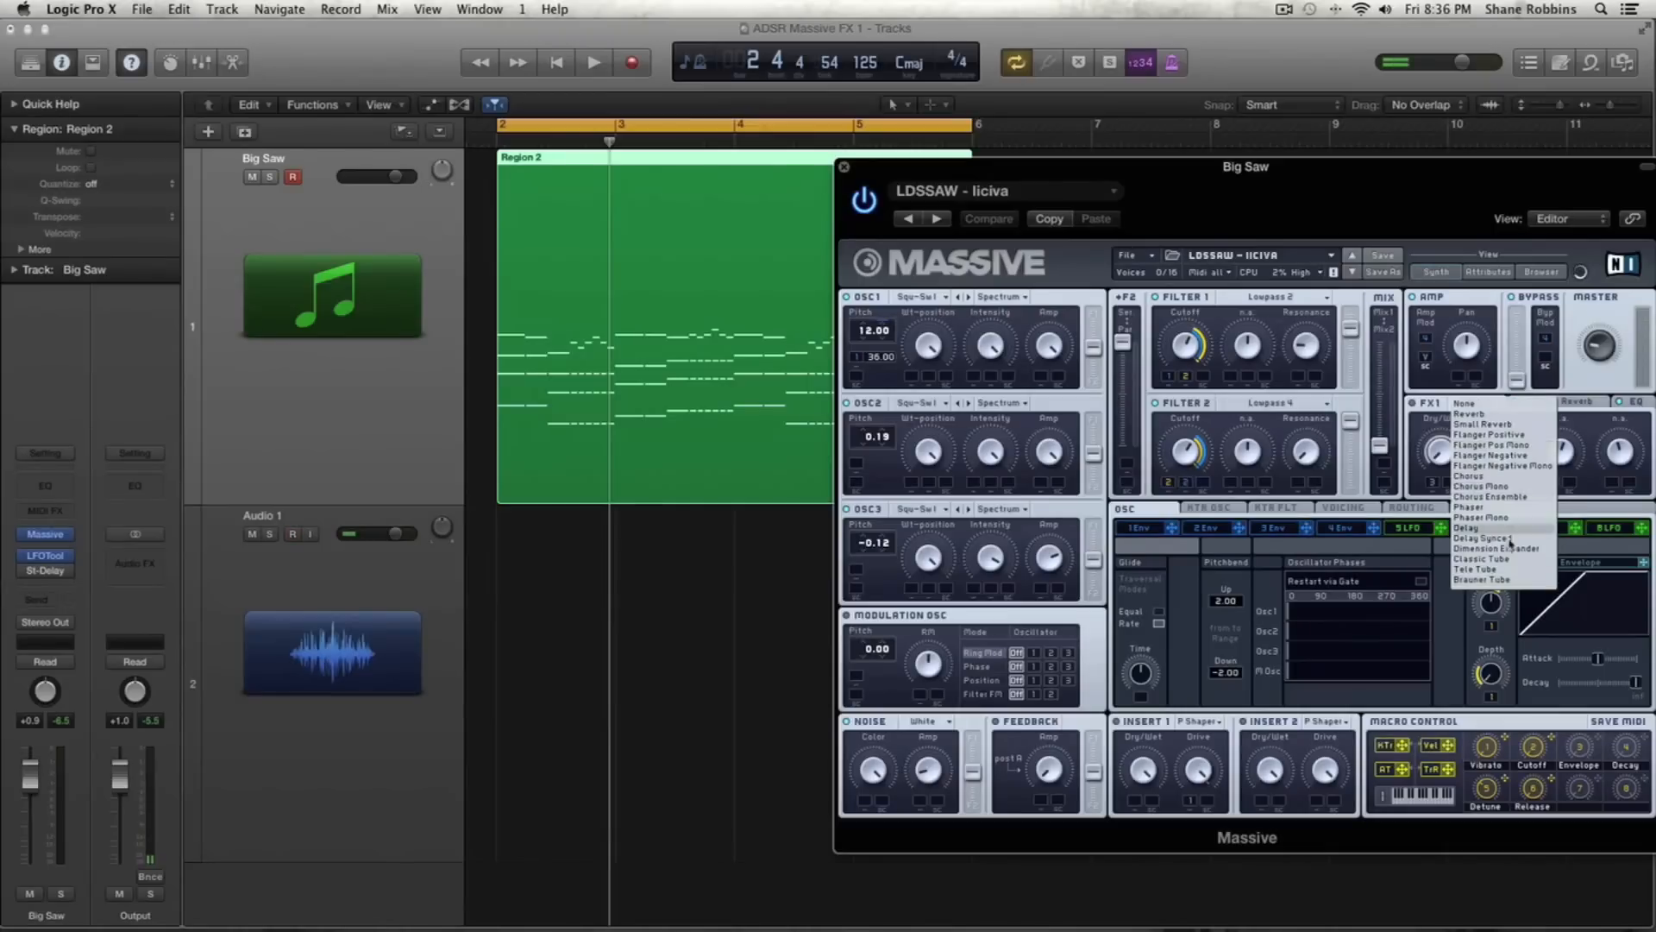
{"action": "left_click", "coordinate": [1514, 579]}
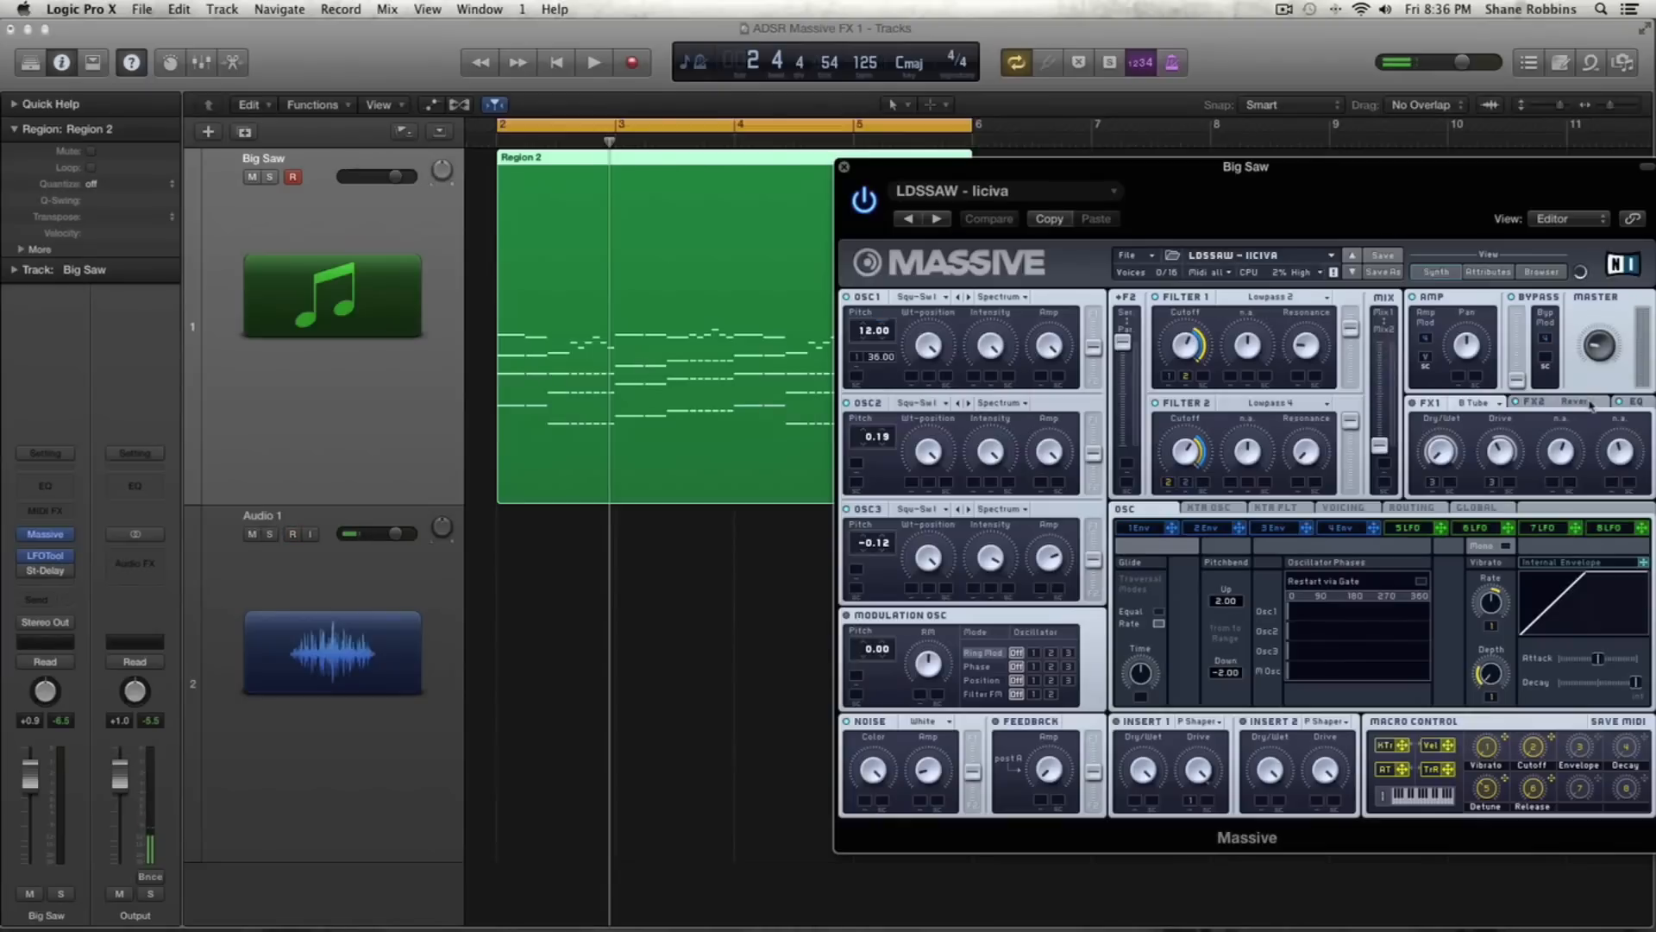
{"action": "left_click", "coordinate": [1592, 405]}
{"action": "left_click", "coordinate": [1592, 404]}
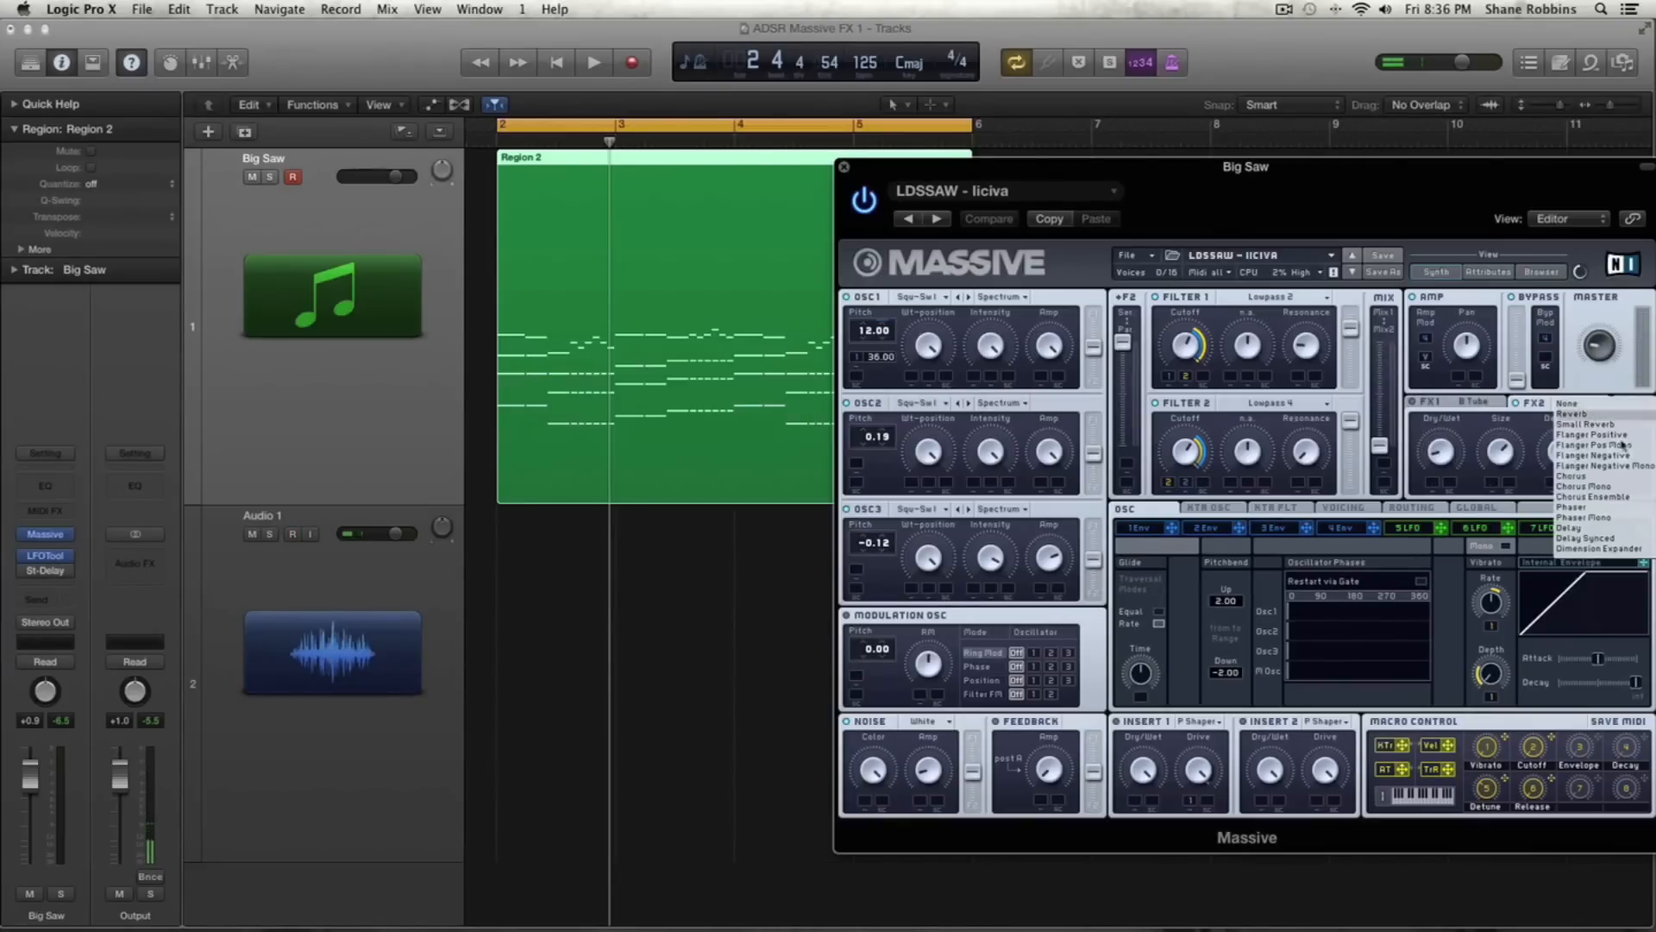
{"action": "left_click", "coordinate": [1537, 440]}
{"action": "left_click", "coordinate": [1473, 405]}
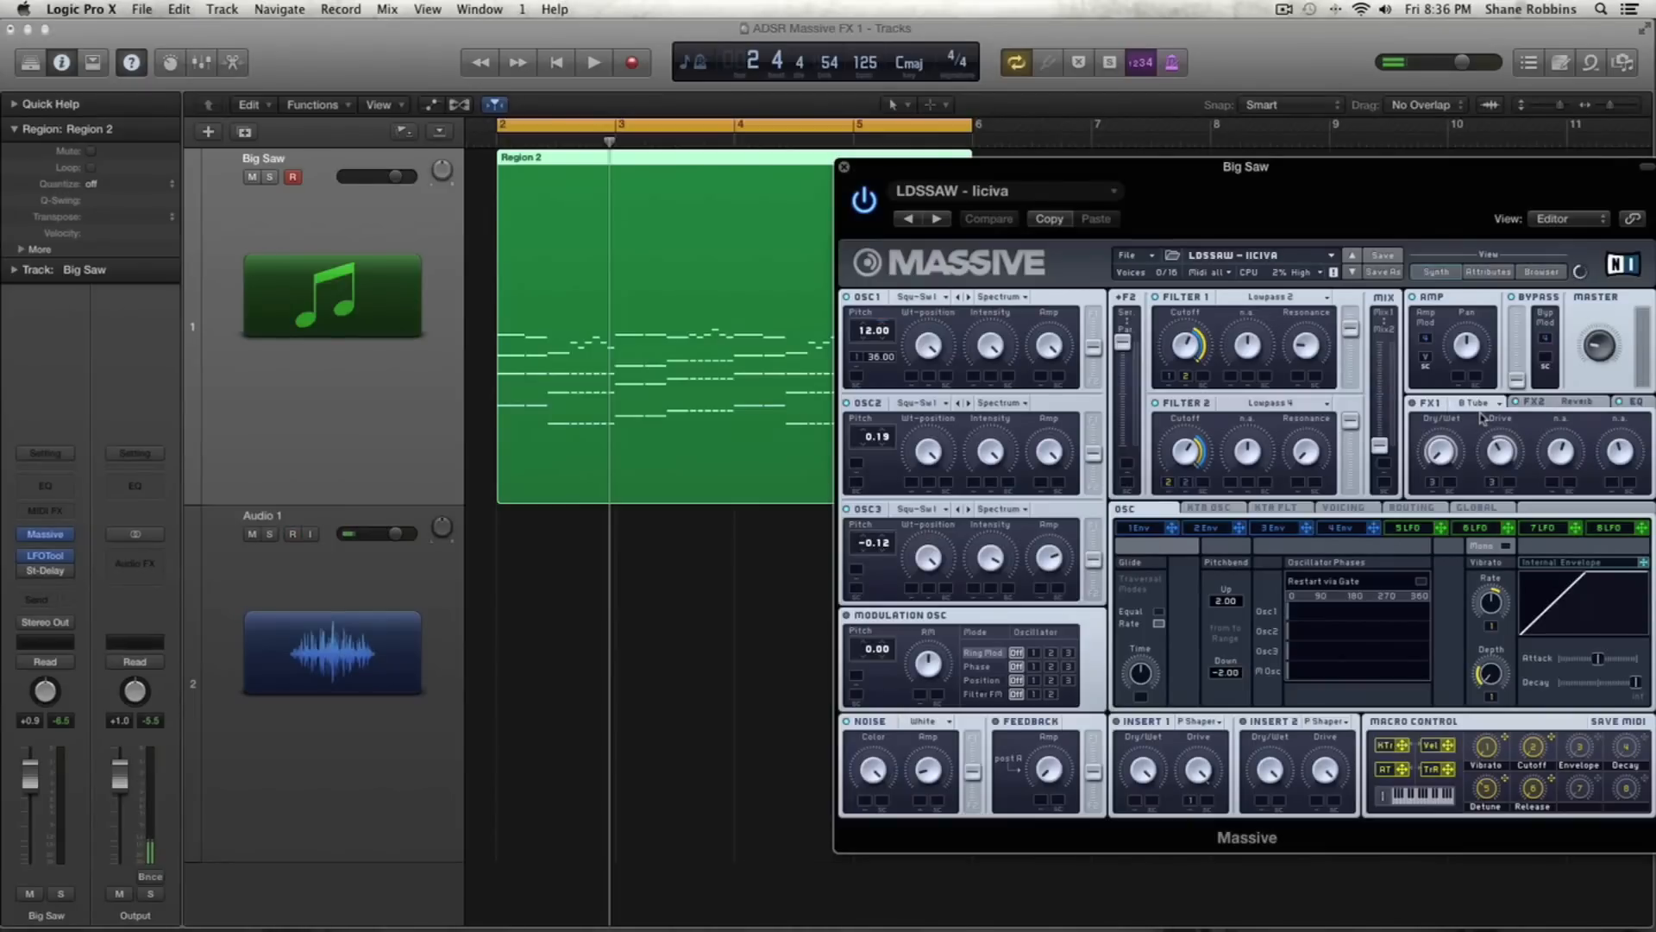
{"action": "left_click", "coordinate": [1485, 409]}
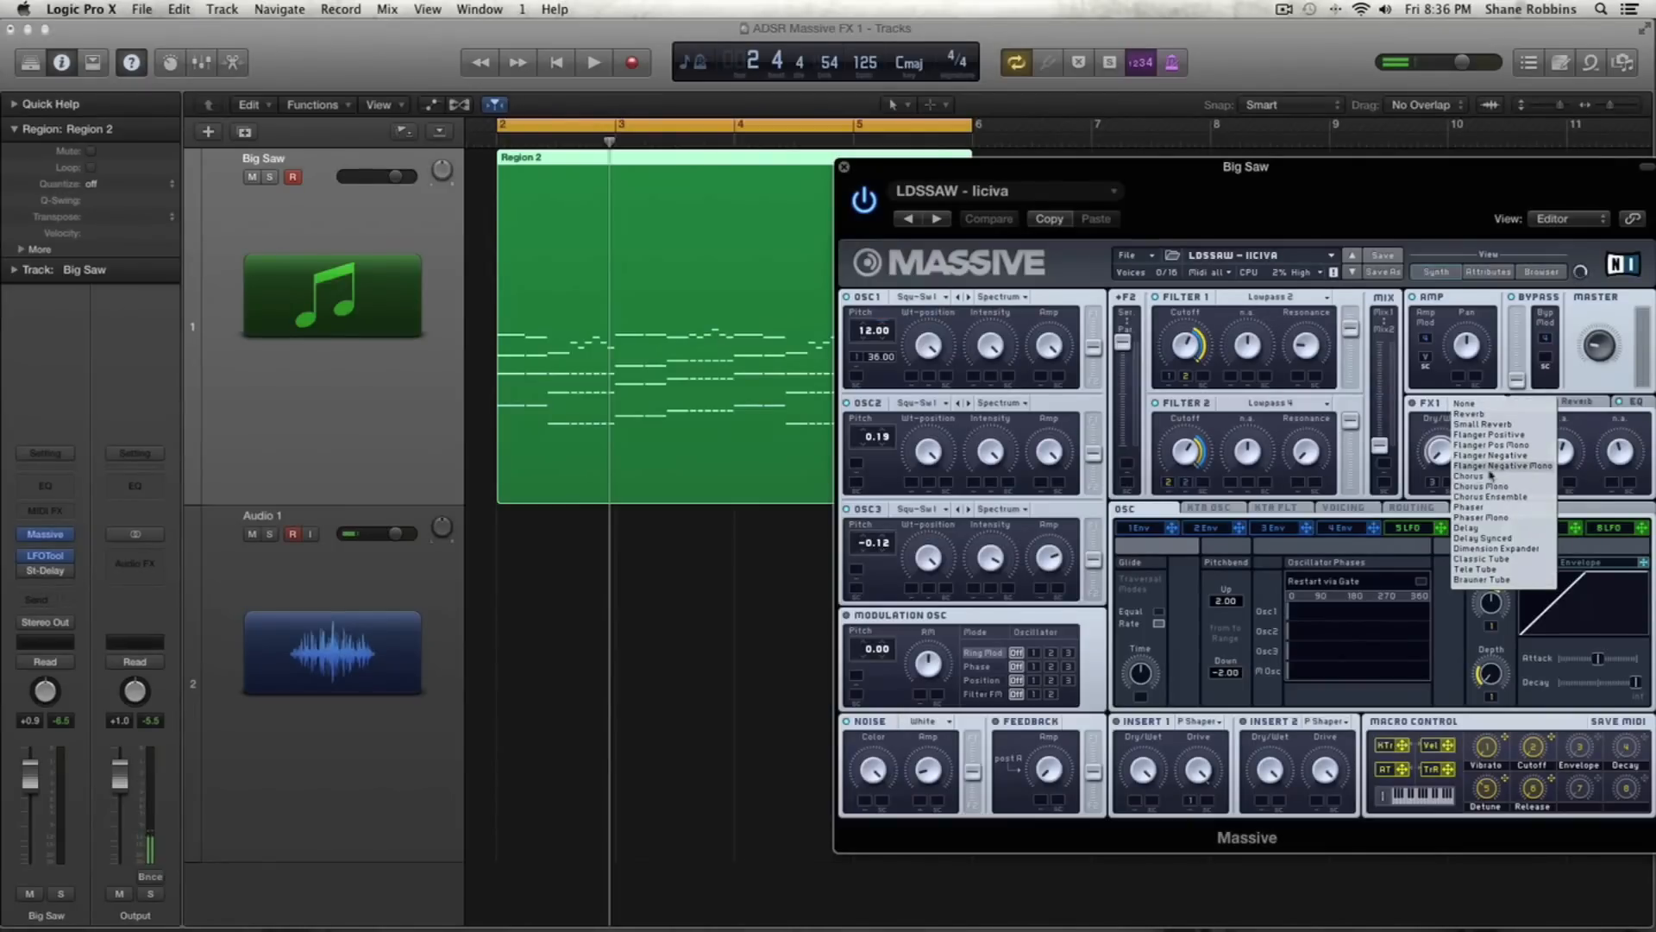
{"action": "left_click", "coordinate": [1480, 580]}
{"action": "left_click", "coordinate": [1600, 403]}
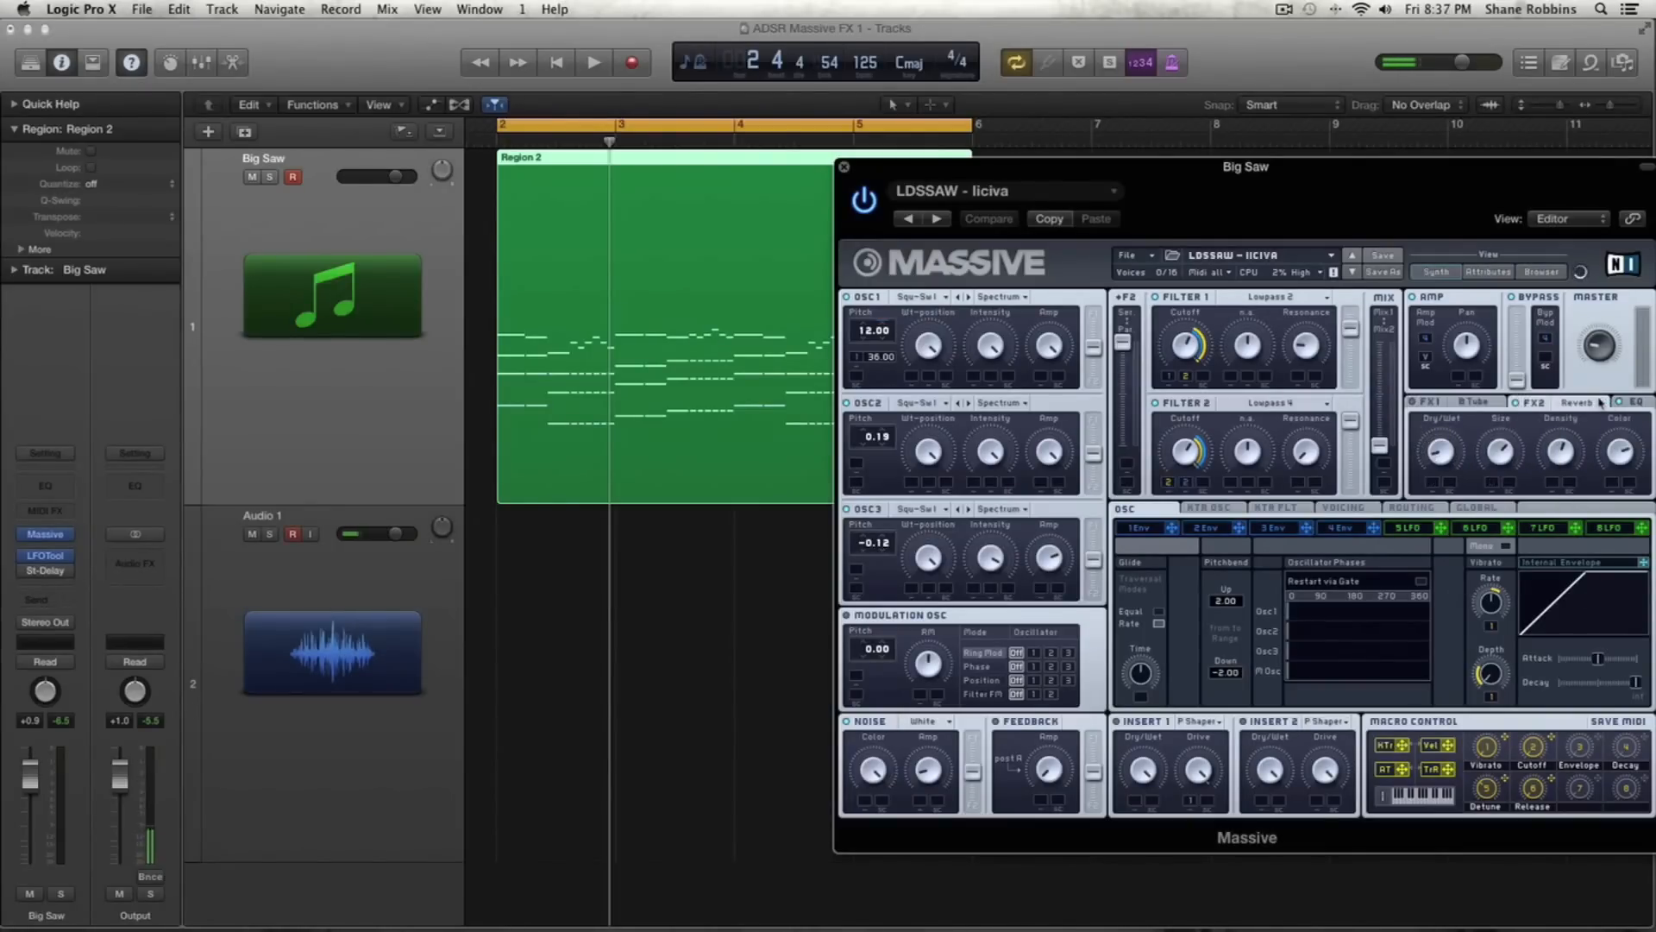
{"action": "left_click", "coordinate": [1600, 402]}
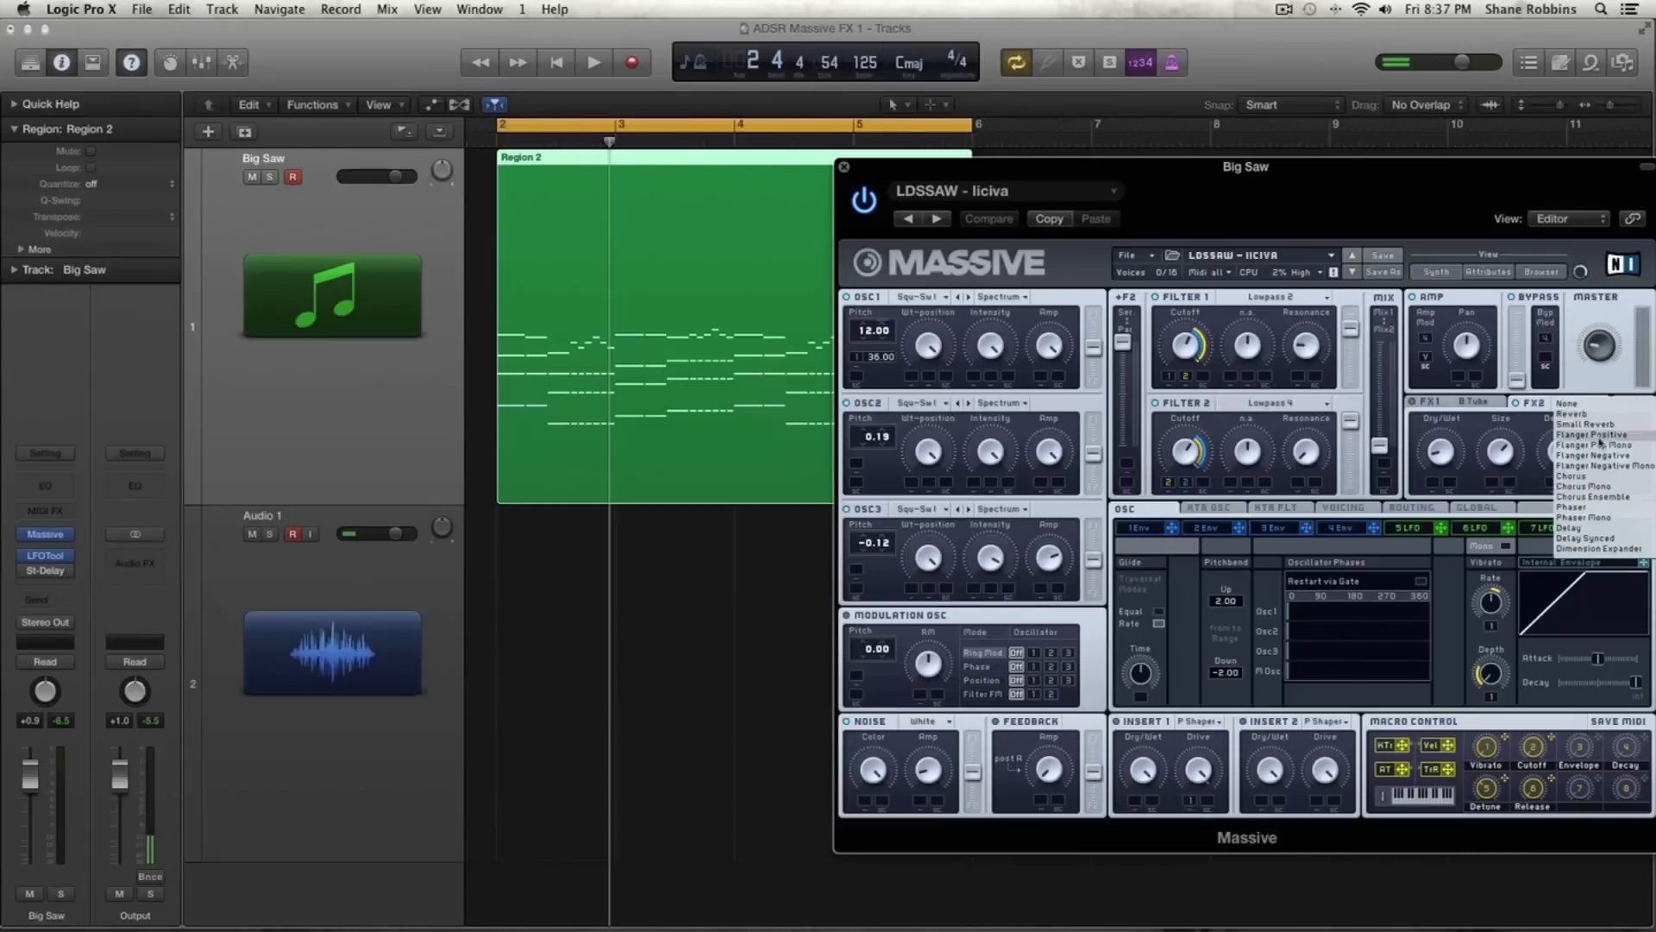
{"action": "left_click", "coordinate": [1524, 409]}
{"action": "left_click", "coordinate": [1562, 405]}
{"action": "left_click", "coordinate": [1471, 422]}
{"action": "left_click", "coordinate": [1491, 409]}
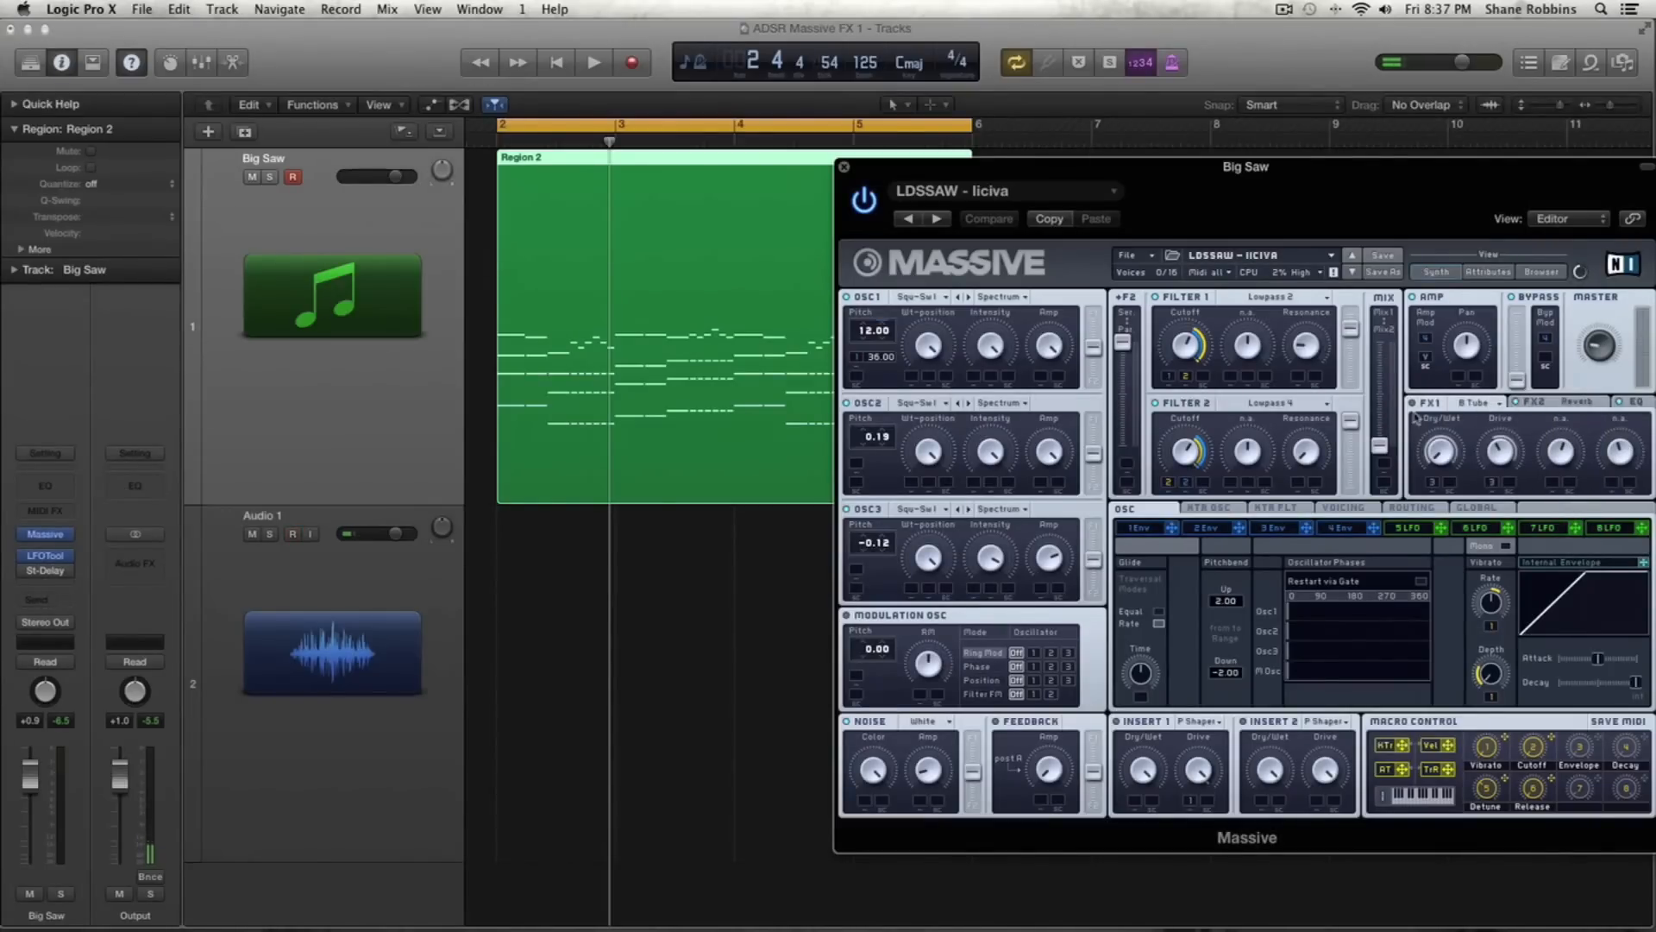
Step: Set the FX1 effect to Classic Tube and adjust its Dry/Wet amount
{"action": "left_click", "coordinate": [1487, 404]}
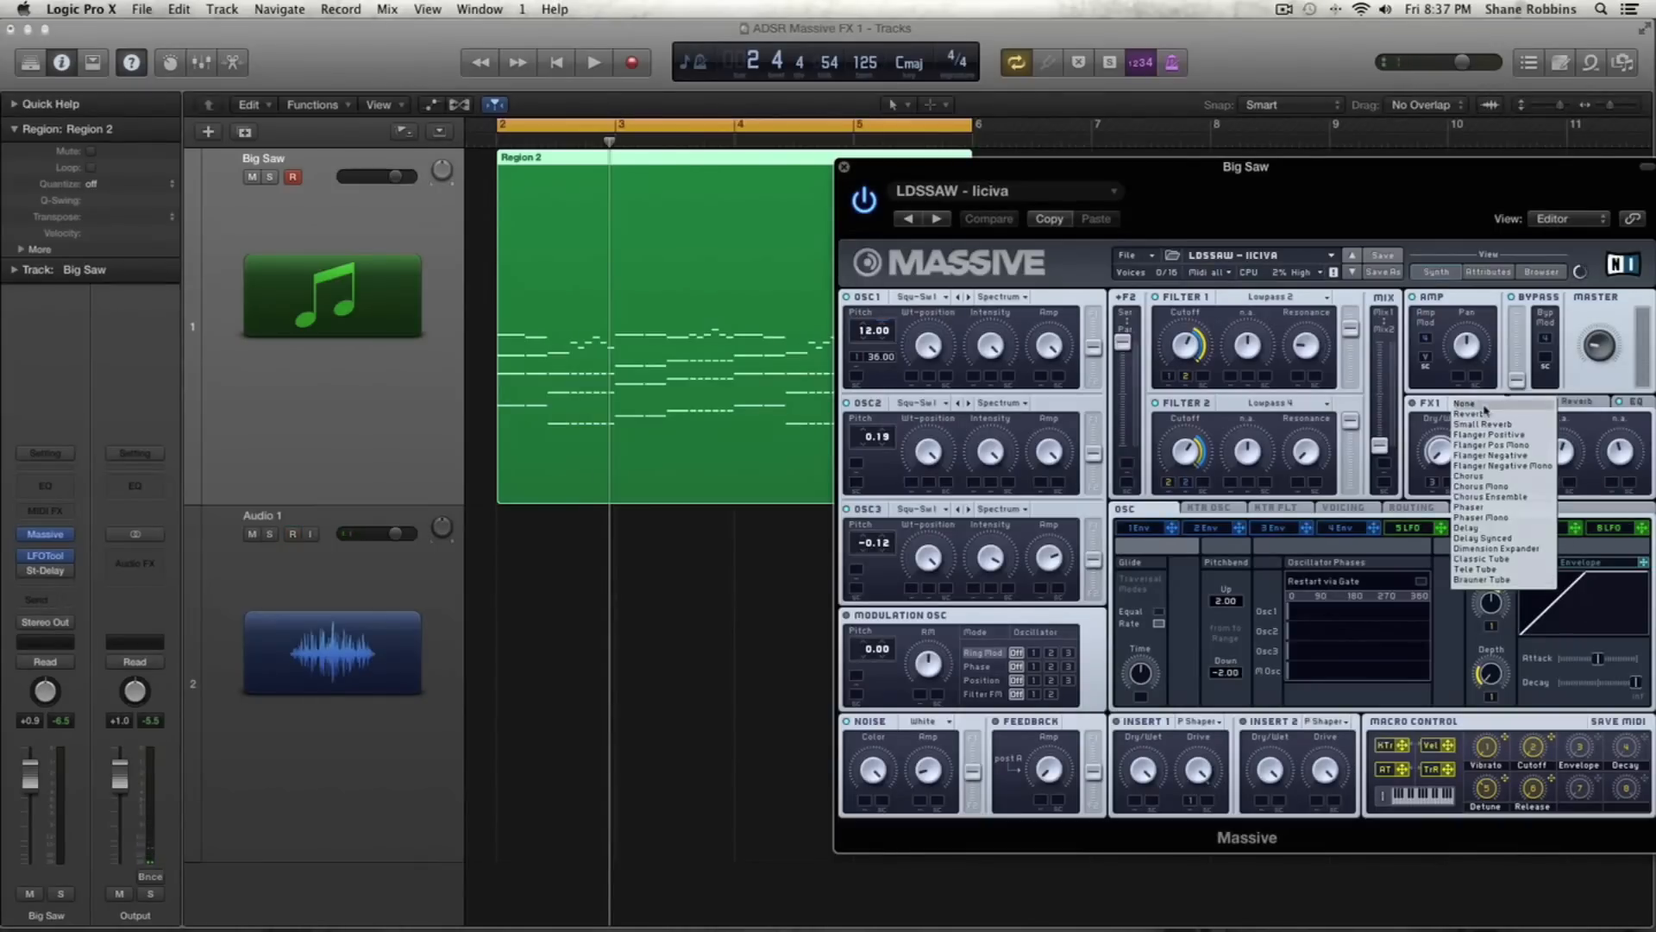
{"action": "left_click", "coordinate": [1513, 559]}
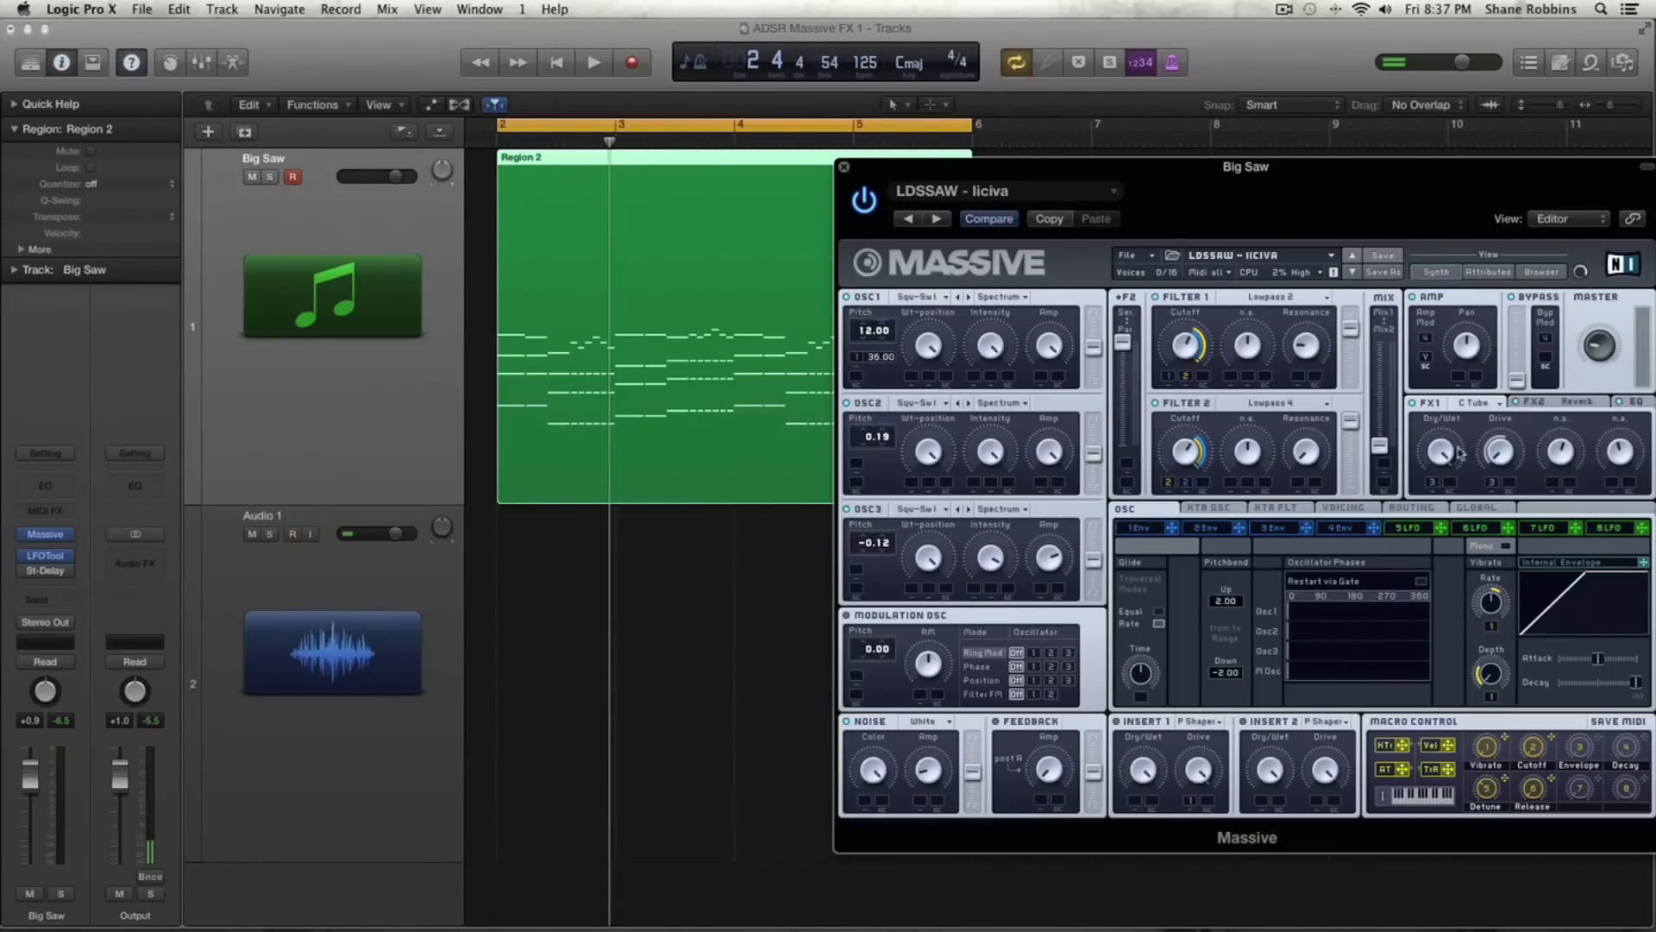
{"action": "left_click_drag", "start_coordinate": [1449, 450], "coordinate": [1516, 697]}
Step: Review the FX1 effect list and play the Big Saw region to audition the Classic Tube effect
{"action": "left_click", "coordinate": [1479, 404]}
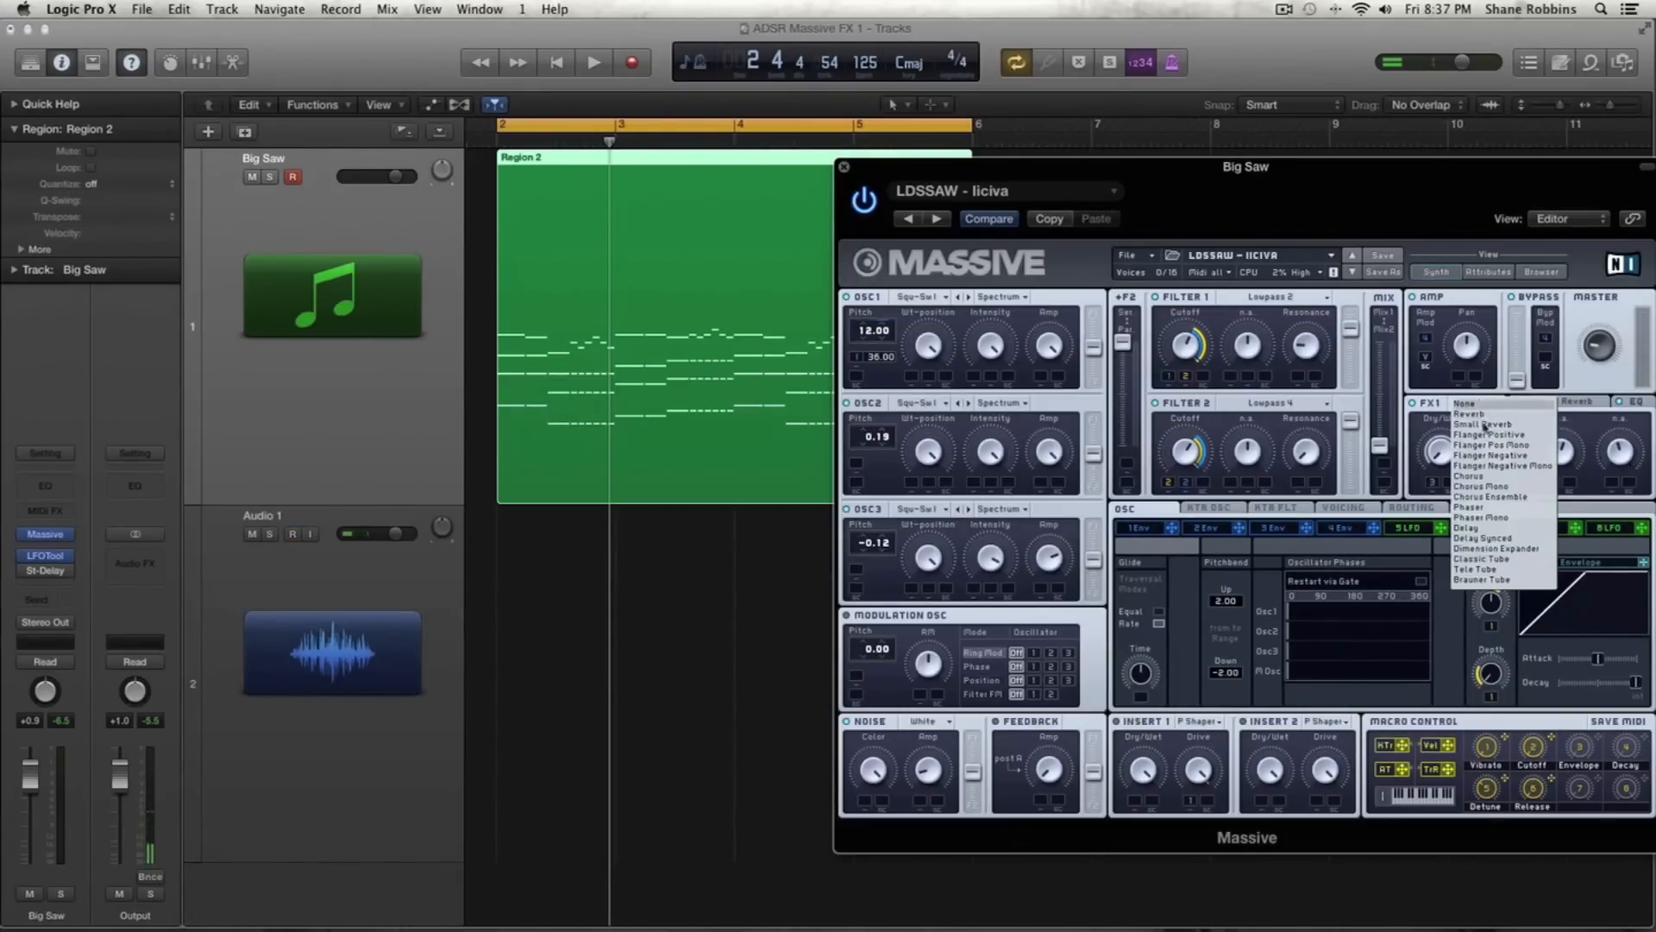
{"action": "left_click", "coordinate": [1419, 426]}
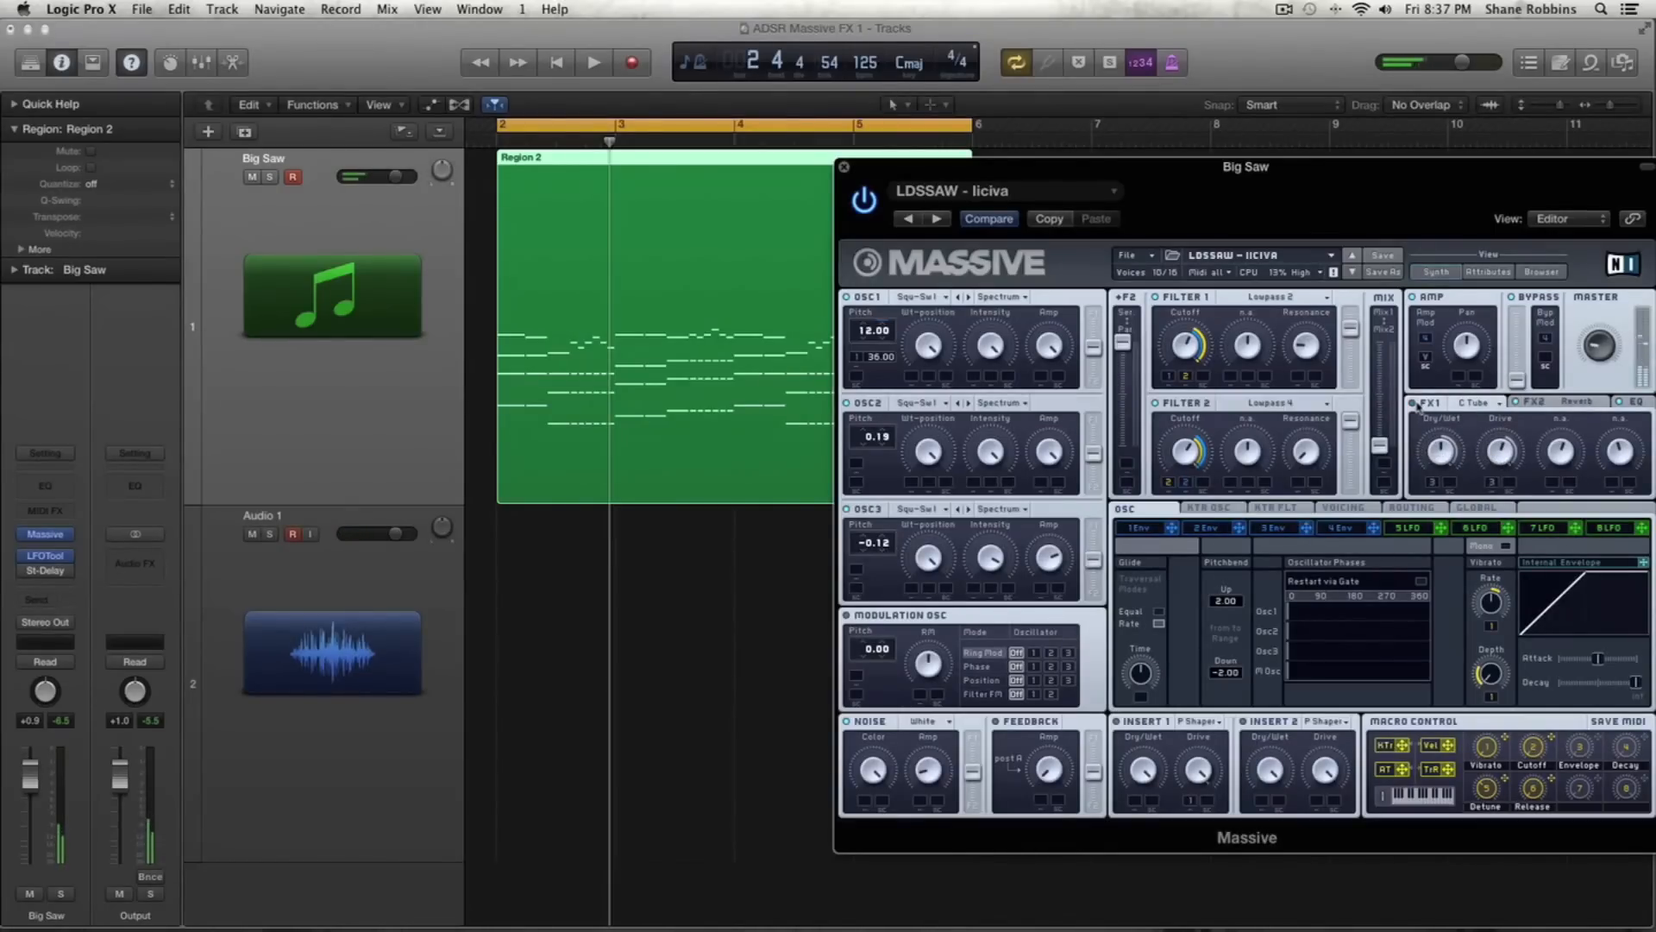
{"action": "key", "text": "space"}
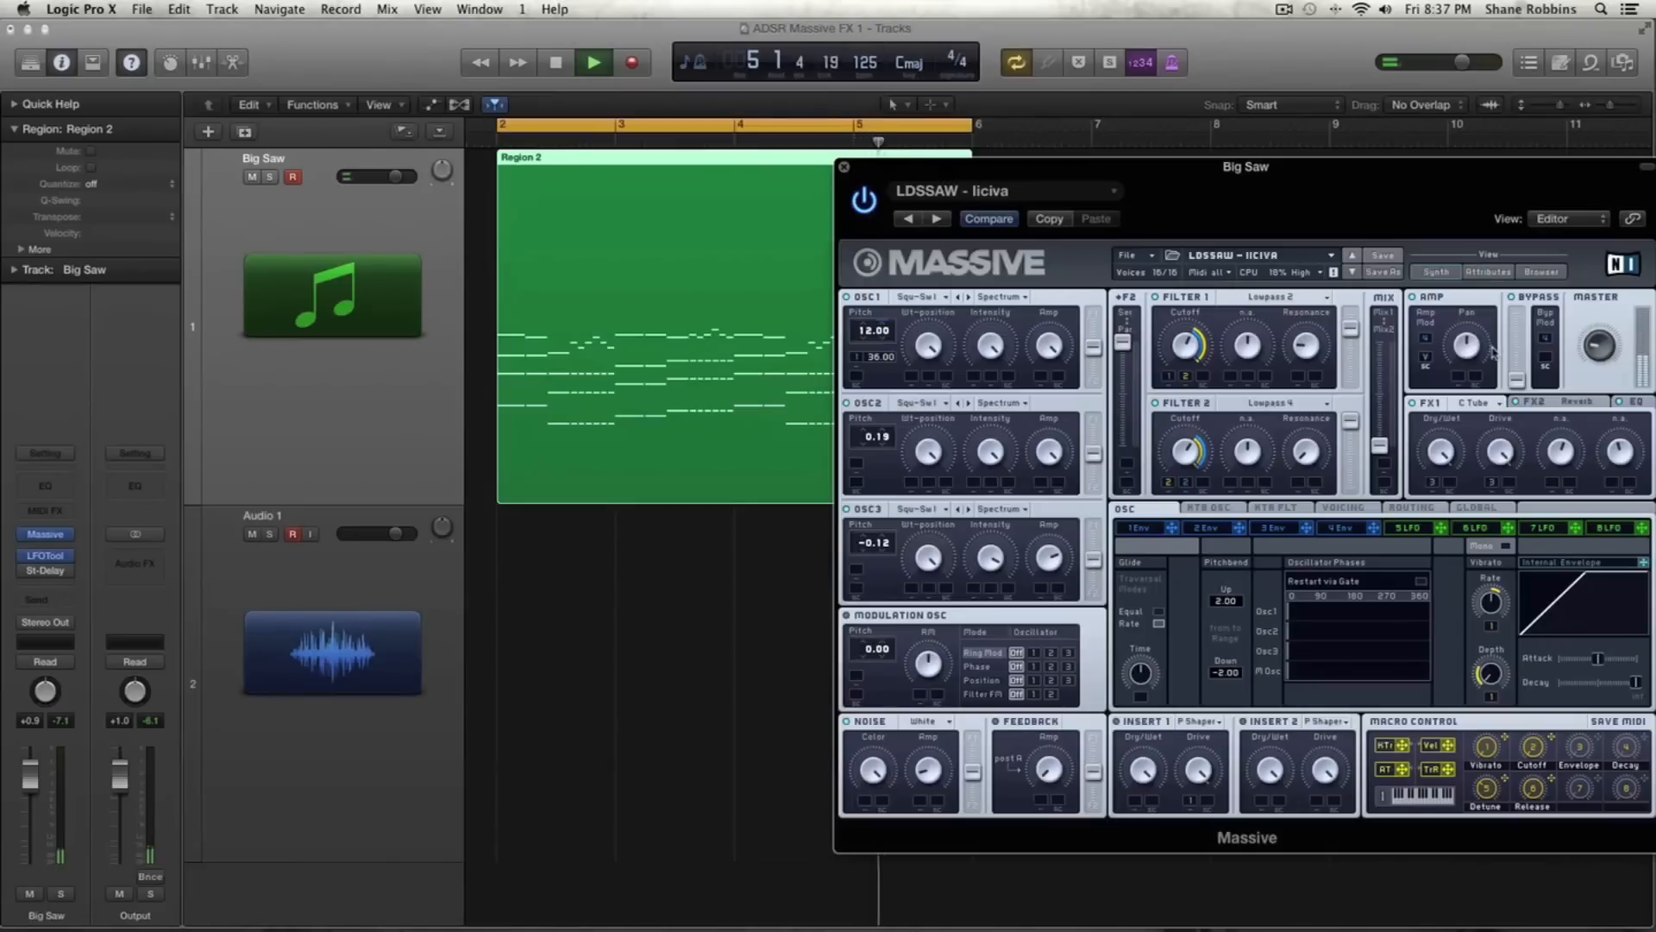
{"action": "key", "text": "space"}
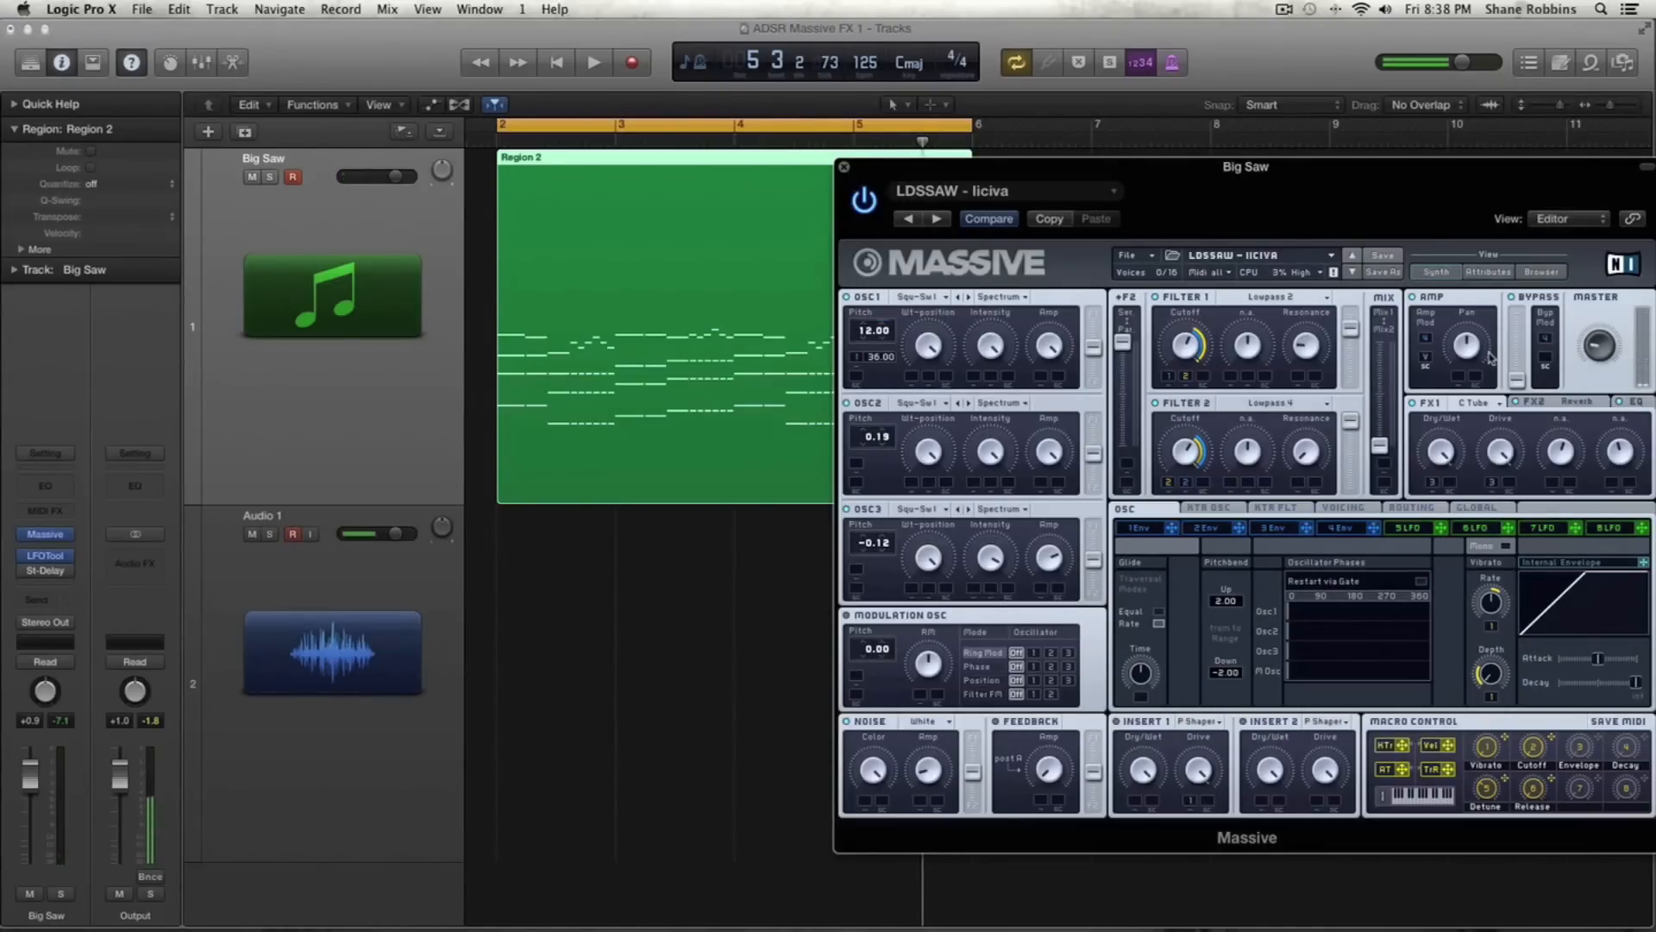
Step: Duplicate the Big Saw track with its settings and load the WBL Pure Filth preset in the duplicate's Massive
{"action": "left_click", "coordinate": [409, 426]}
{"action": "key", "text": "super+d"}
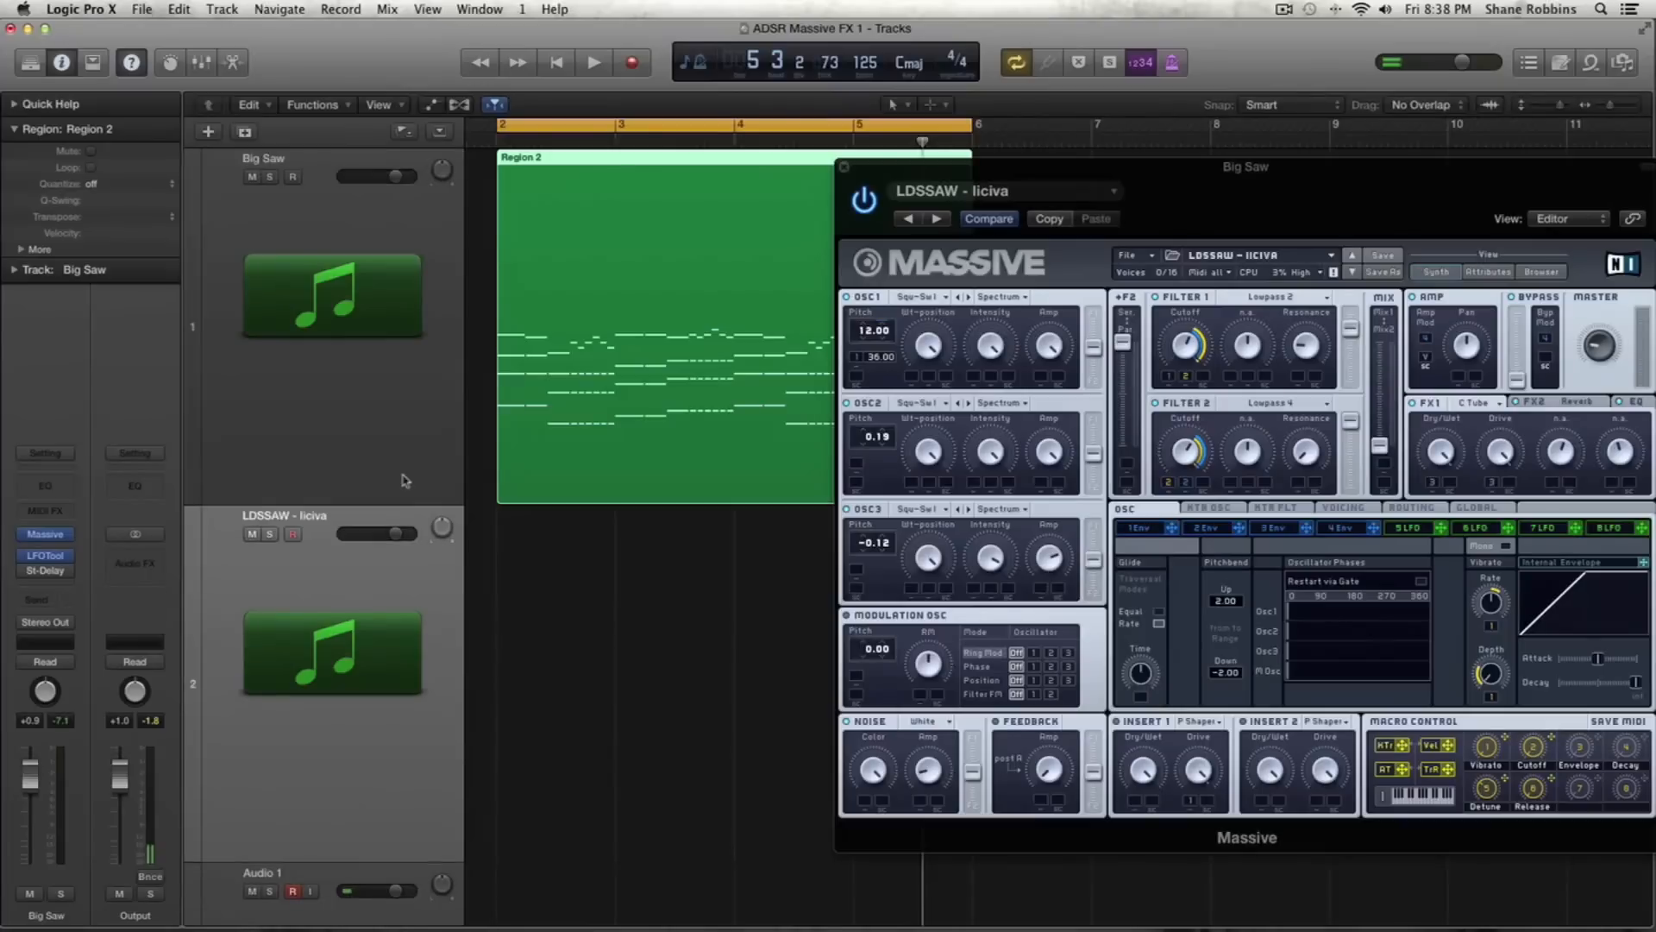
{"action": "left_click", "coordinate": [50, 535]}
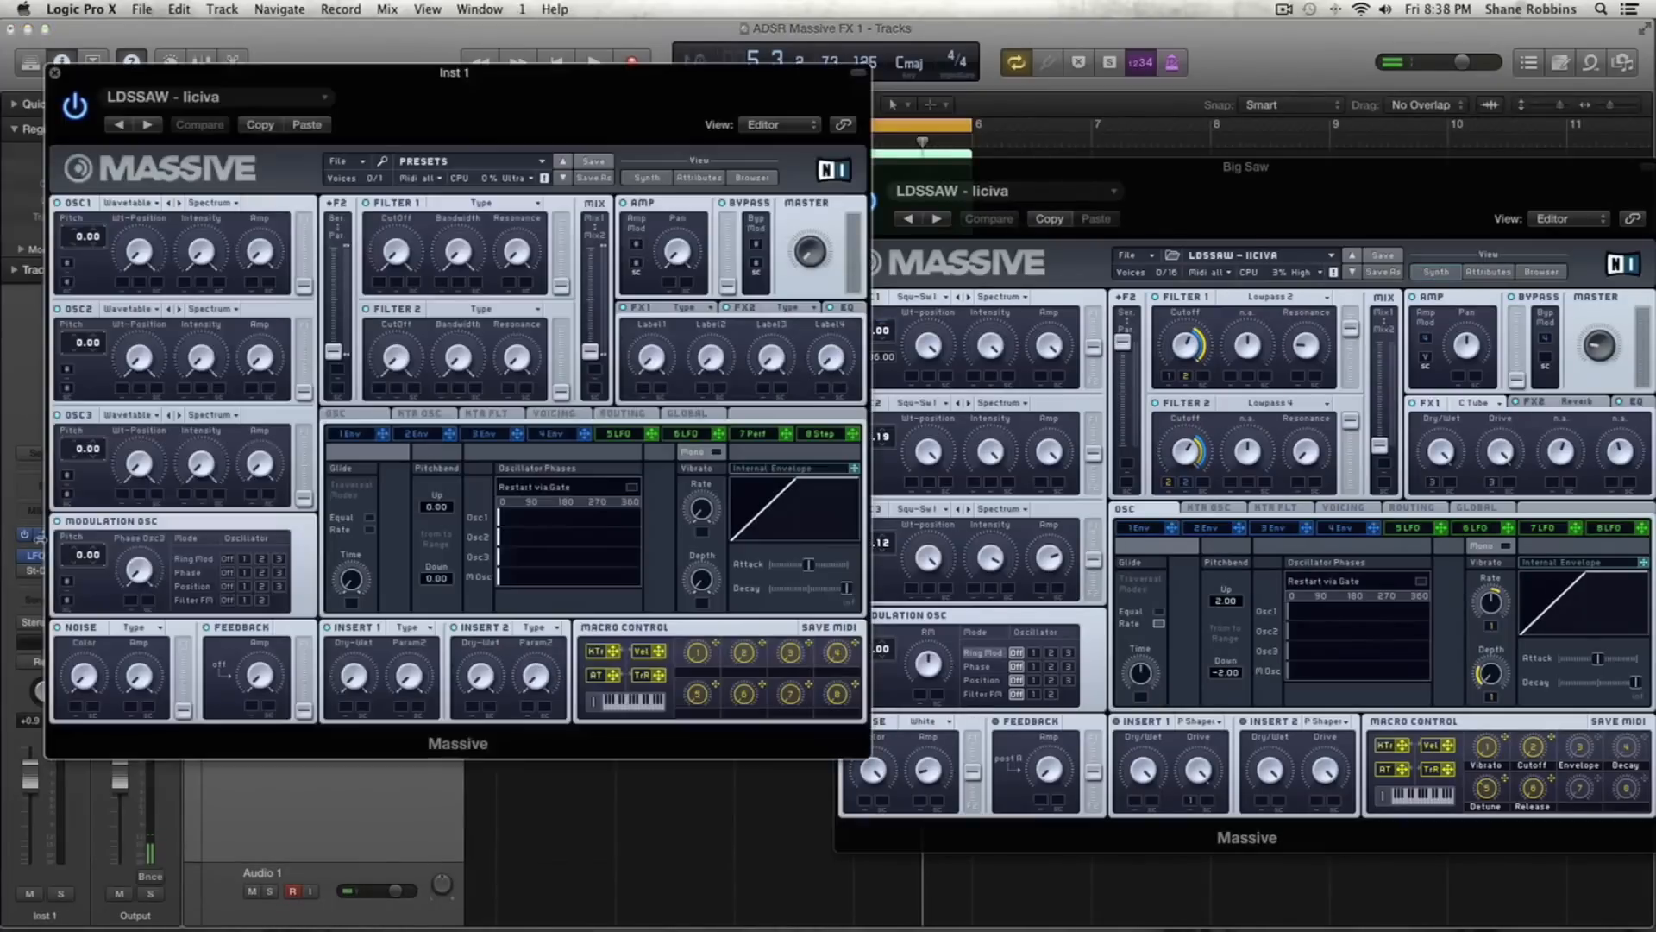
{"action": "left_click", "coordinate": [751, 183]}
{"action": "scroll", "coordinate": [544, 474], "scroll_direction": "down", "scroll_amount": 3}
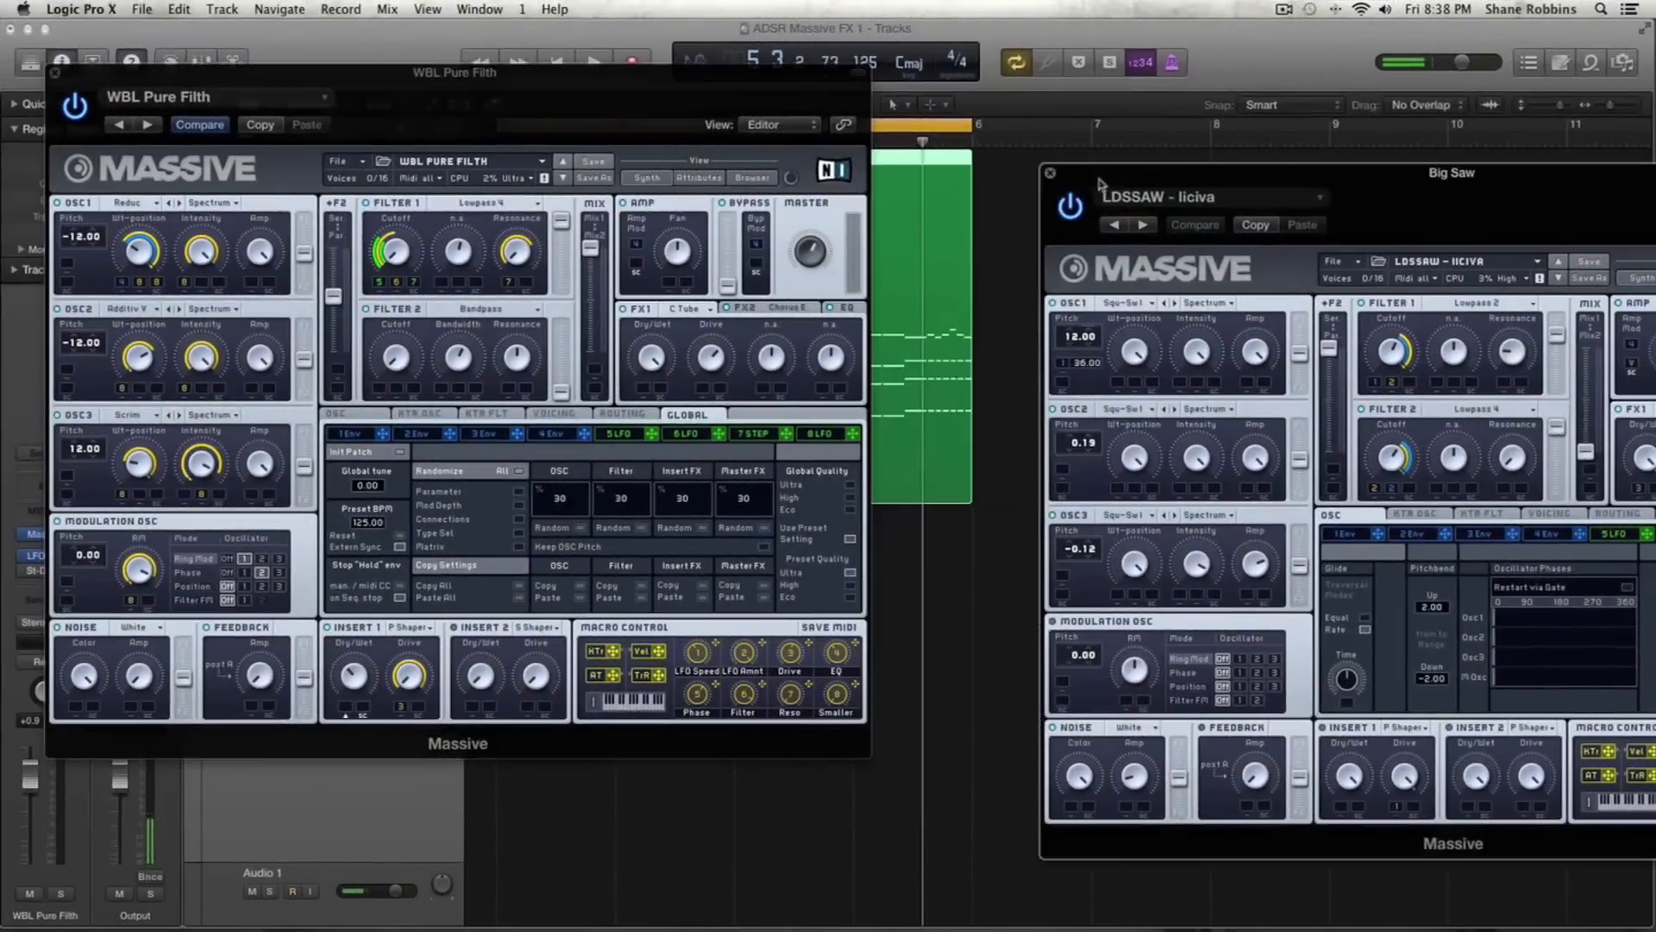
Step: Inspect the FX1 tube effect and effect list in the WBL Pure Filth patch, keeping only that Massive window open until finished
{"action": "left_click", "coordinate": [1050, 172]}
{"action": "left_click_drag", "start_coordinate": [518, 70], "coordinate": [983, 26]}
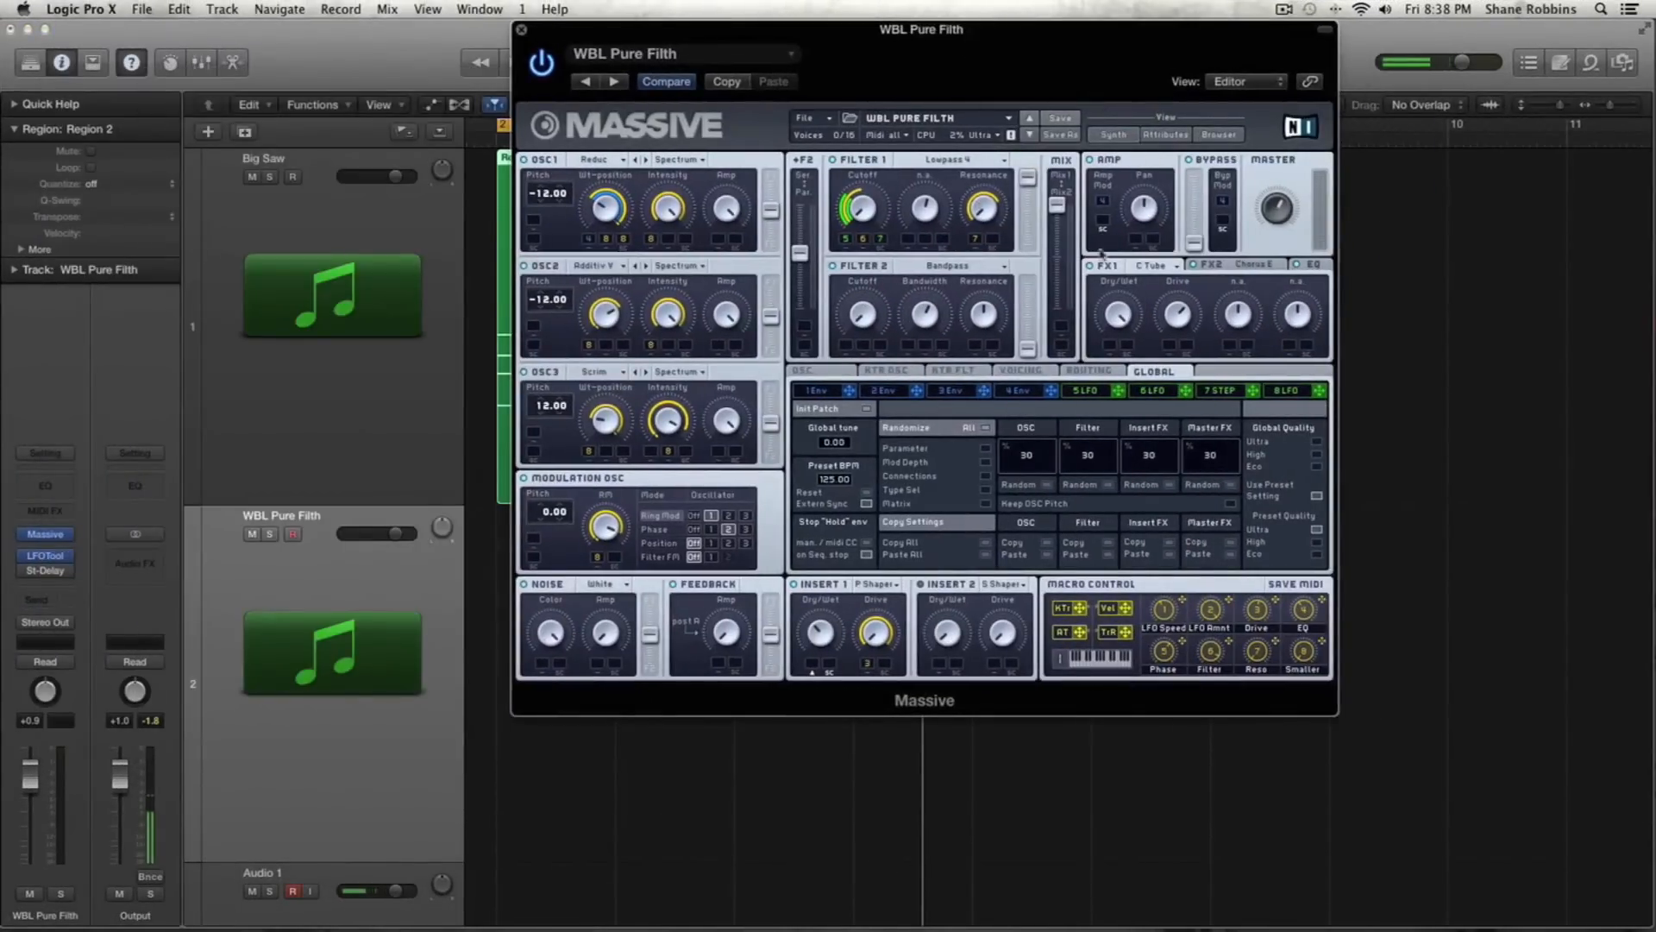
{"action": "left_click", "coordinate": [1156, 266]}
{"action": "left_click", "coordinate": [1112, 297]}
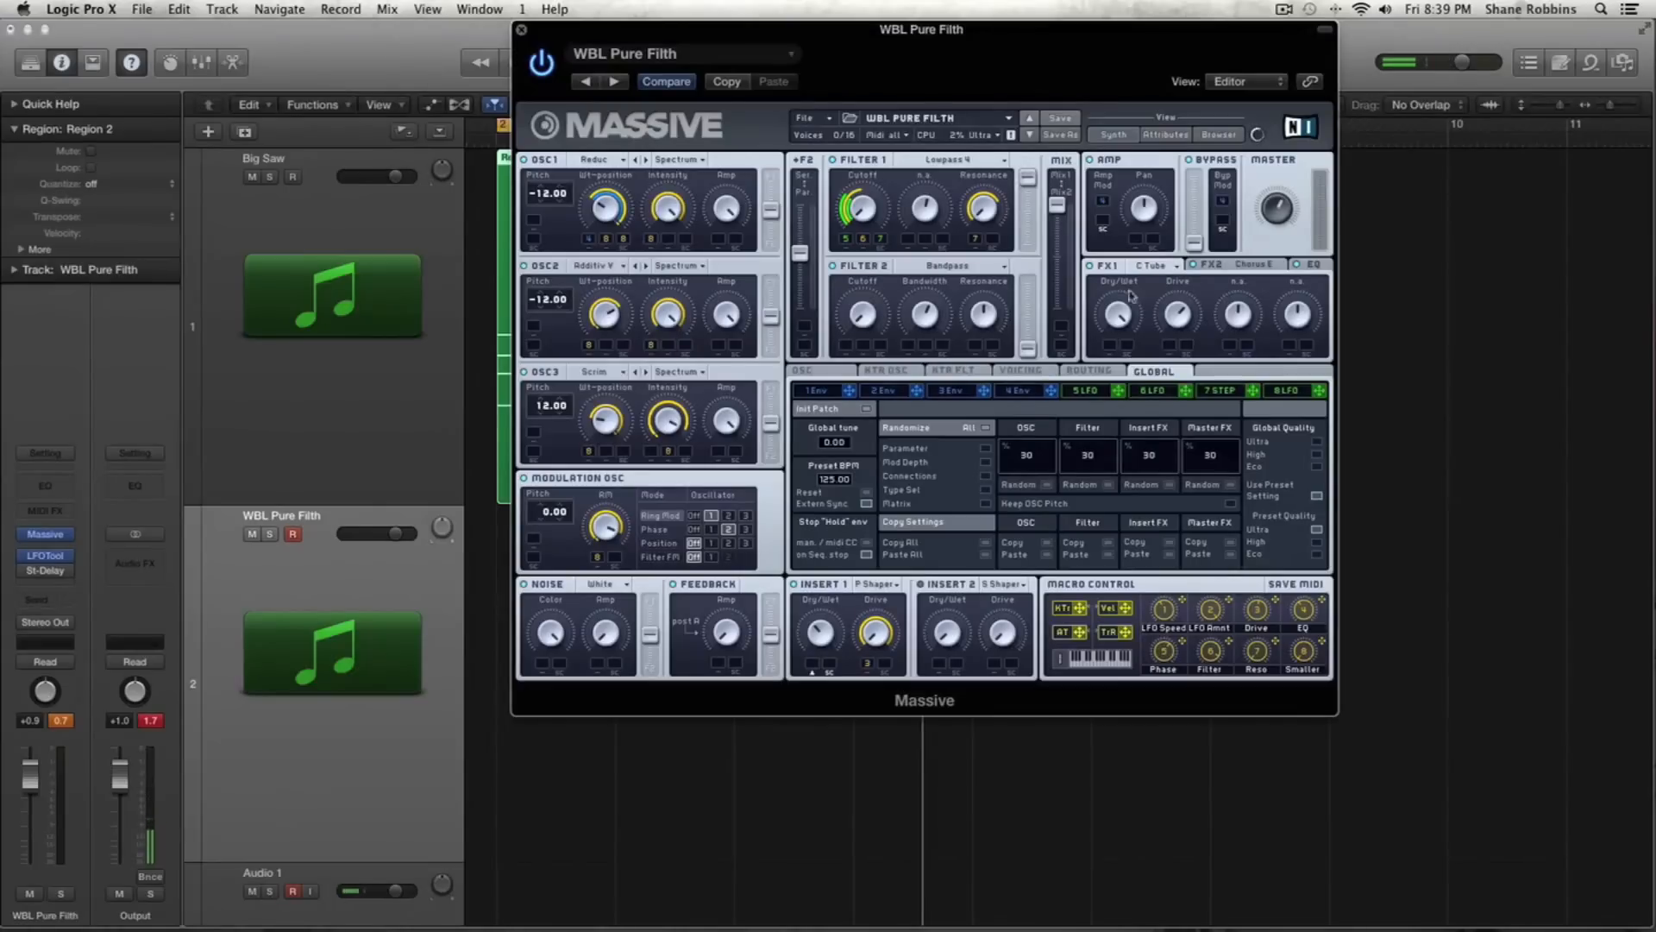
{"action": "left_click", "coordinate": [1154, 265]}
{"action": "left_click", "coordinate": [1113, 328]}
{"action": "left_click", "coordinate": [523, 32]}
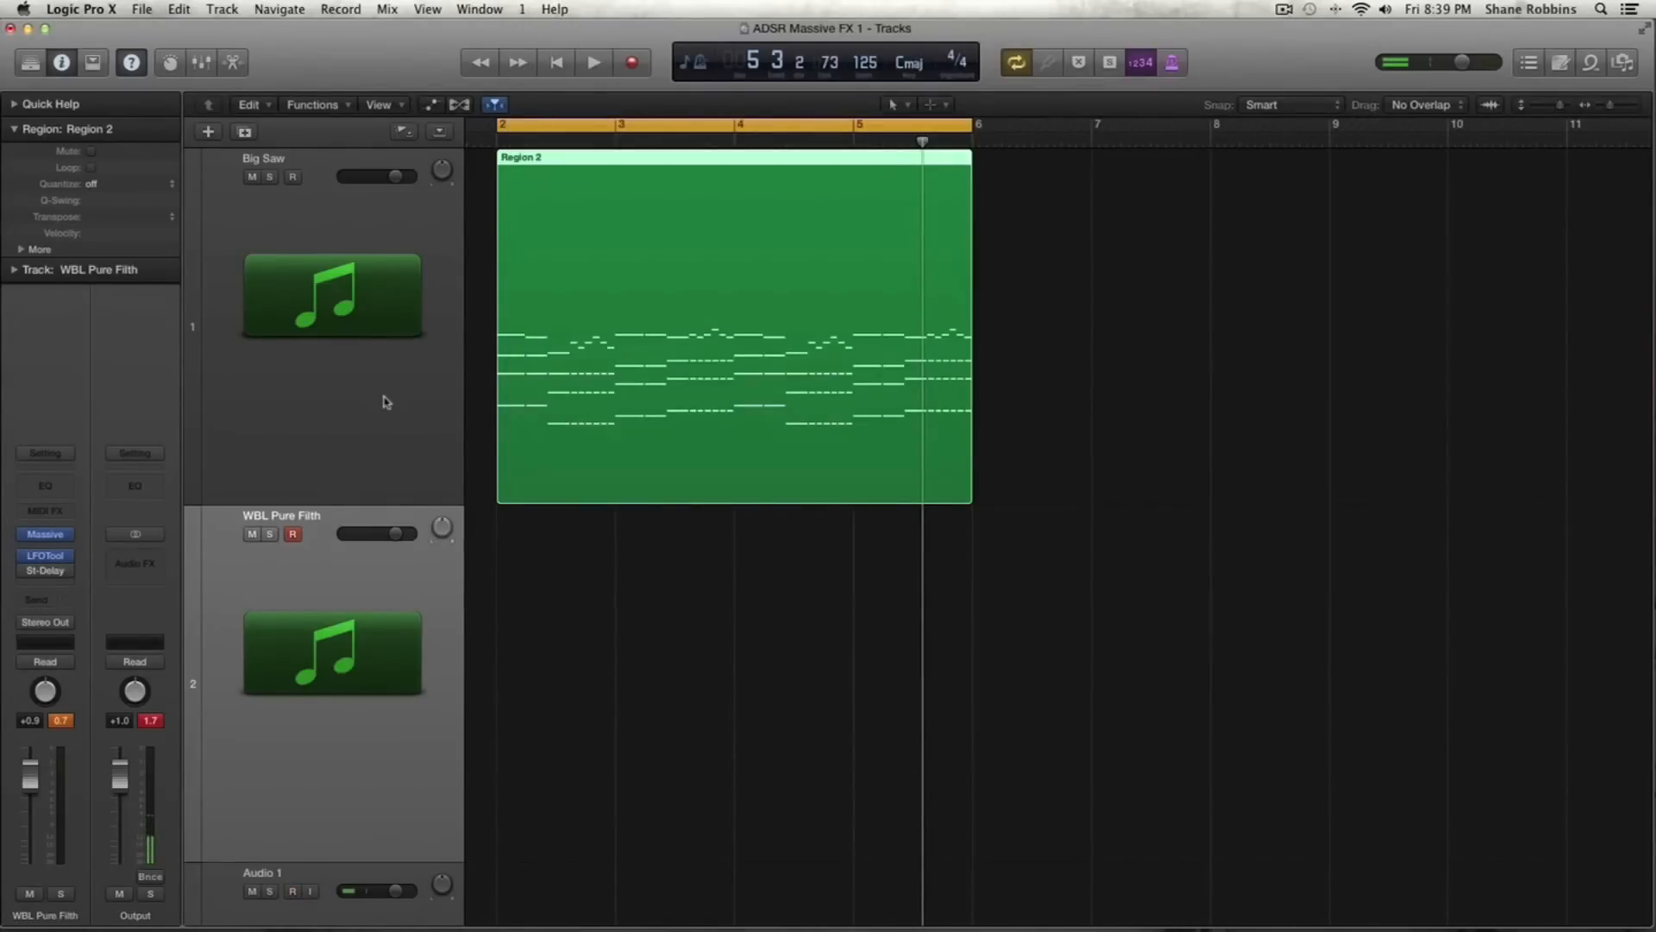
Step: Reduce the track height and delete the WBL Pure Filth track
{"action": "left_click_drag", "start_coordinate": [406, 504], "coordinate": [427, 414]}
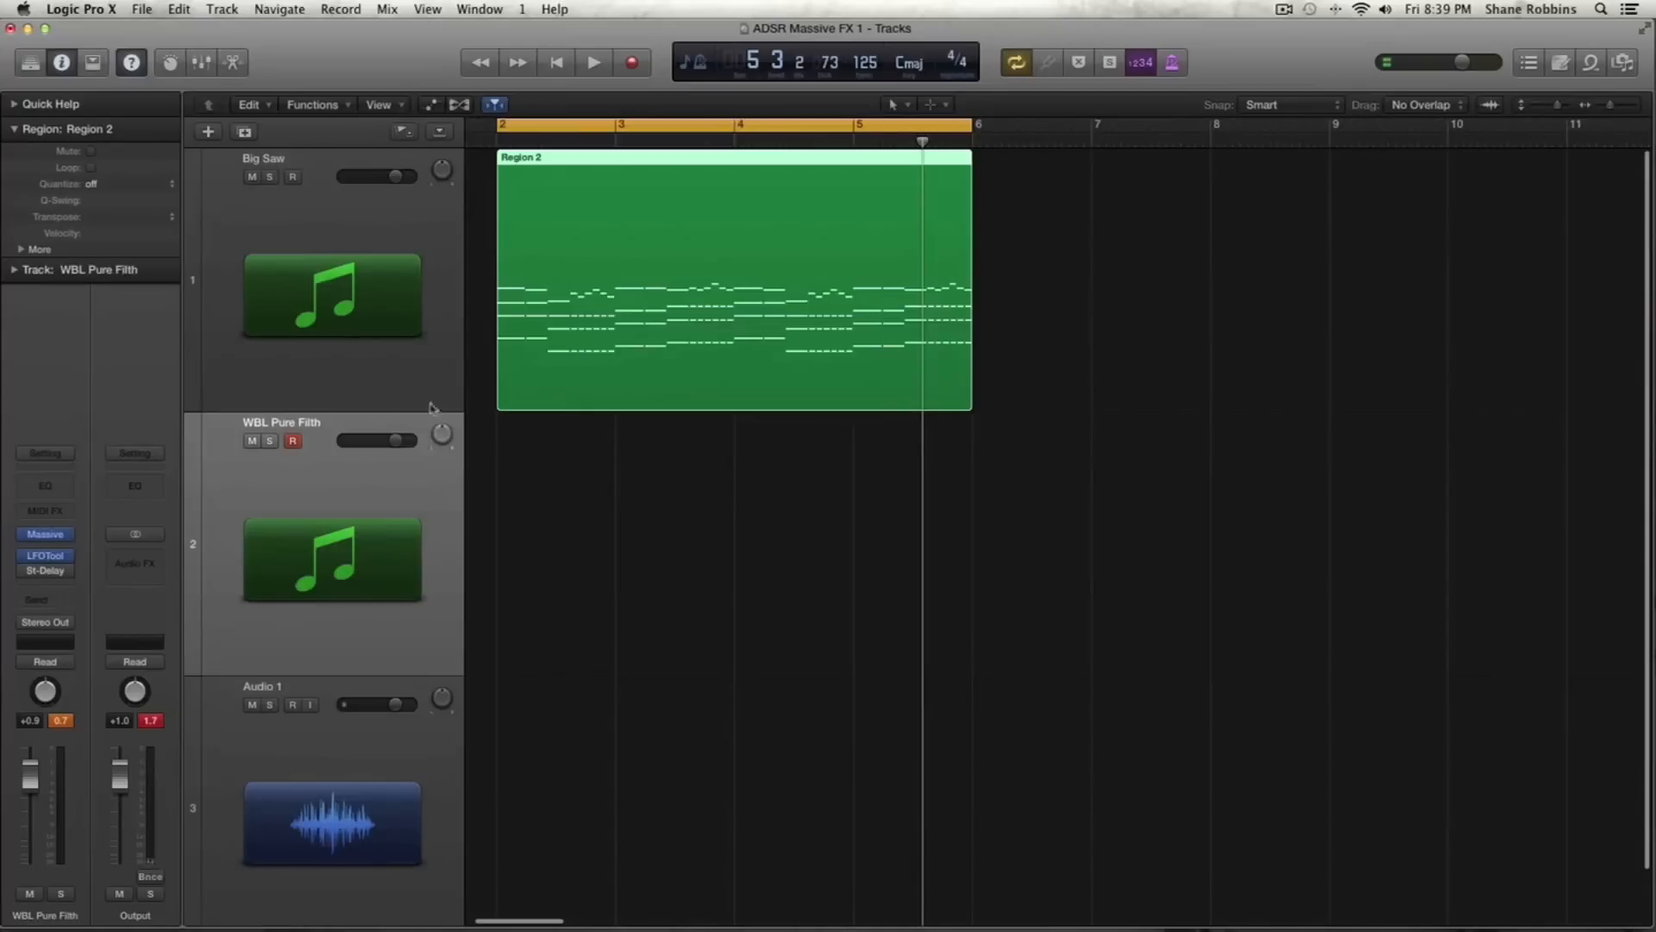
{"action": "key", "text": "super+BackSpace"}
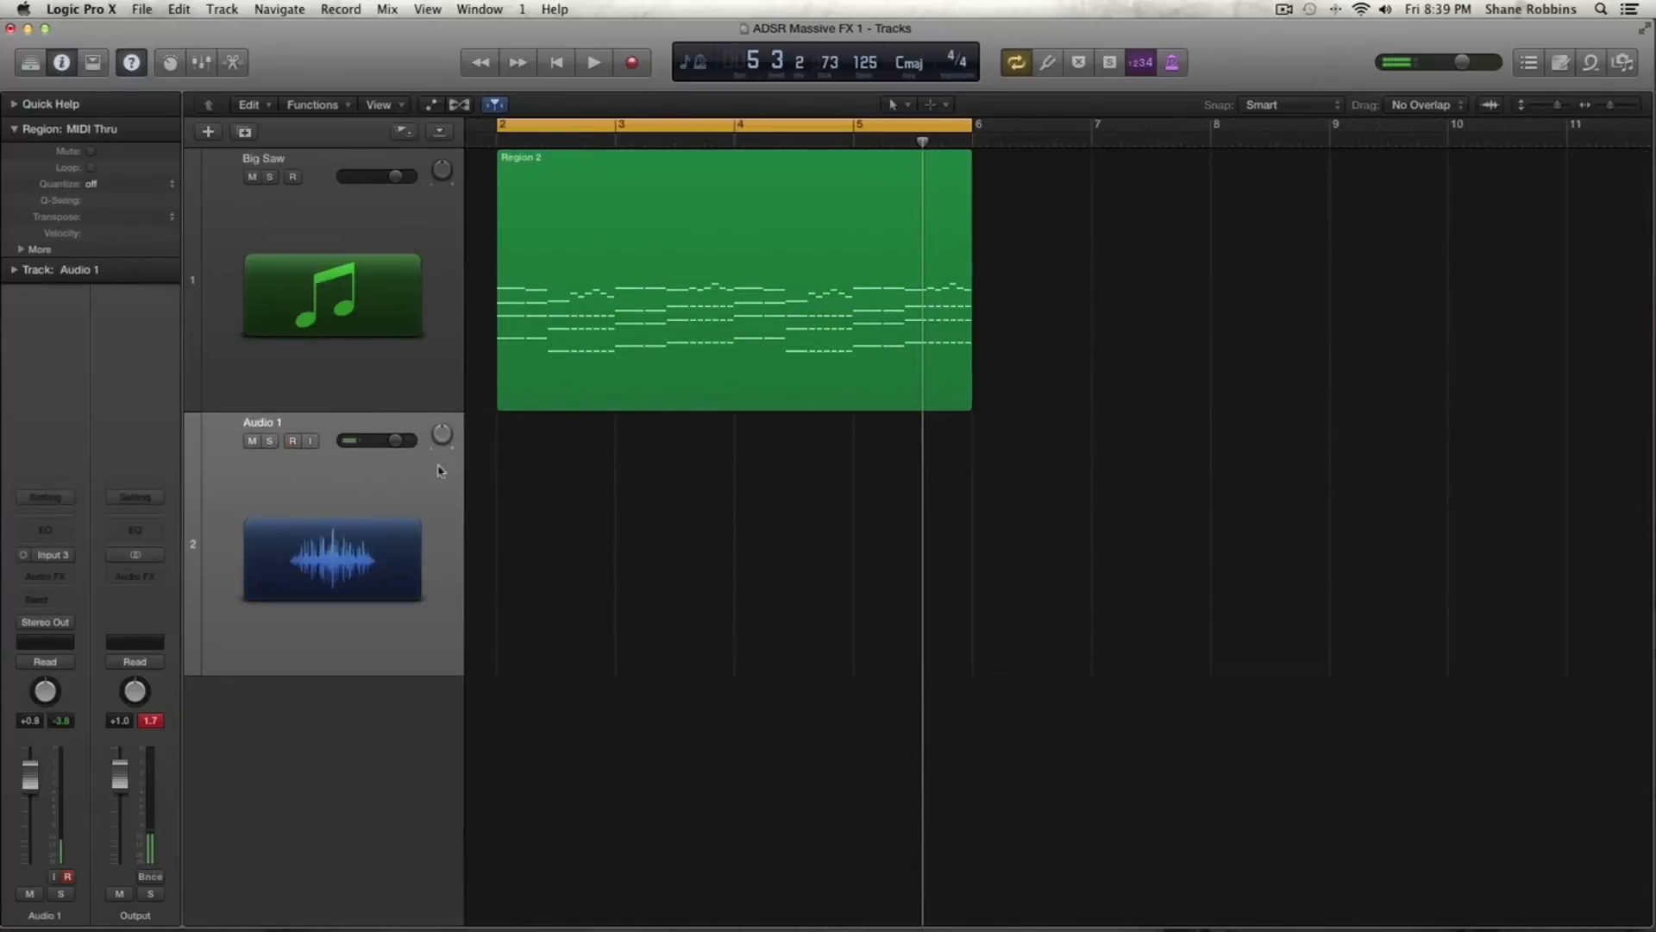
Step: Reopen Massive on the Big Saw track and lower the FX1 Dry/Wet amount while the region plays
{"action": "left_click", "coordinate": [421, 379]}
{"action": "left_click", "coordinate": [44, 534]}
{"action": "left_click_drag", "start_coordinate": [1224, 203], "coordinate": [828, 273]}
{"action": "key", "text": "space"}
{"action": "left_click_drag", "start_coordinate": [1266, 544], "coordinate": [1316, 647]}
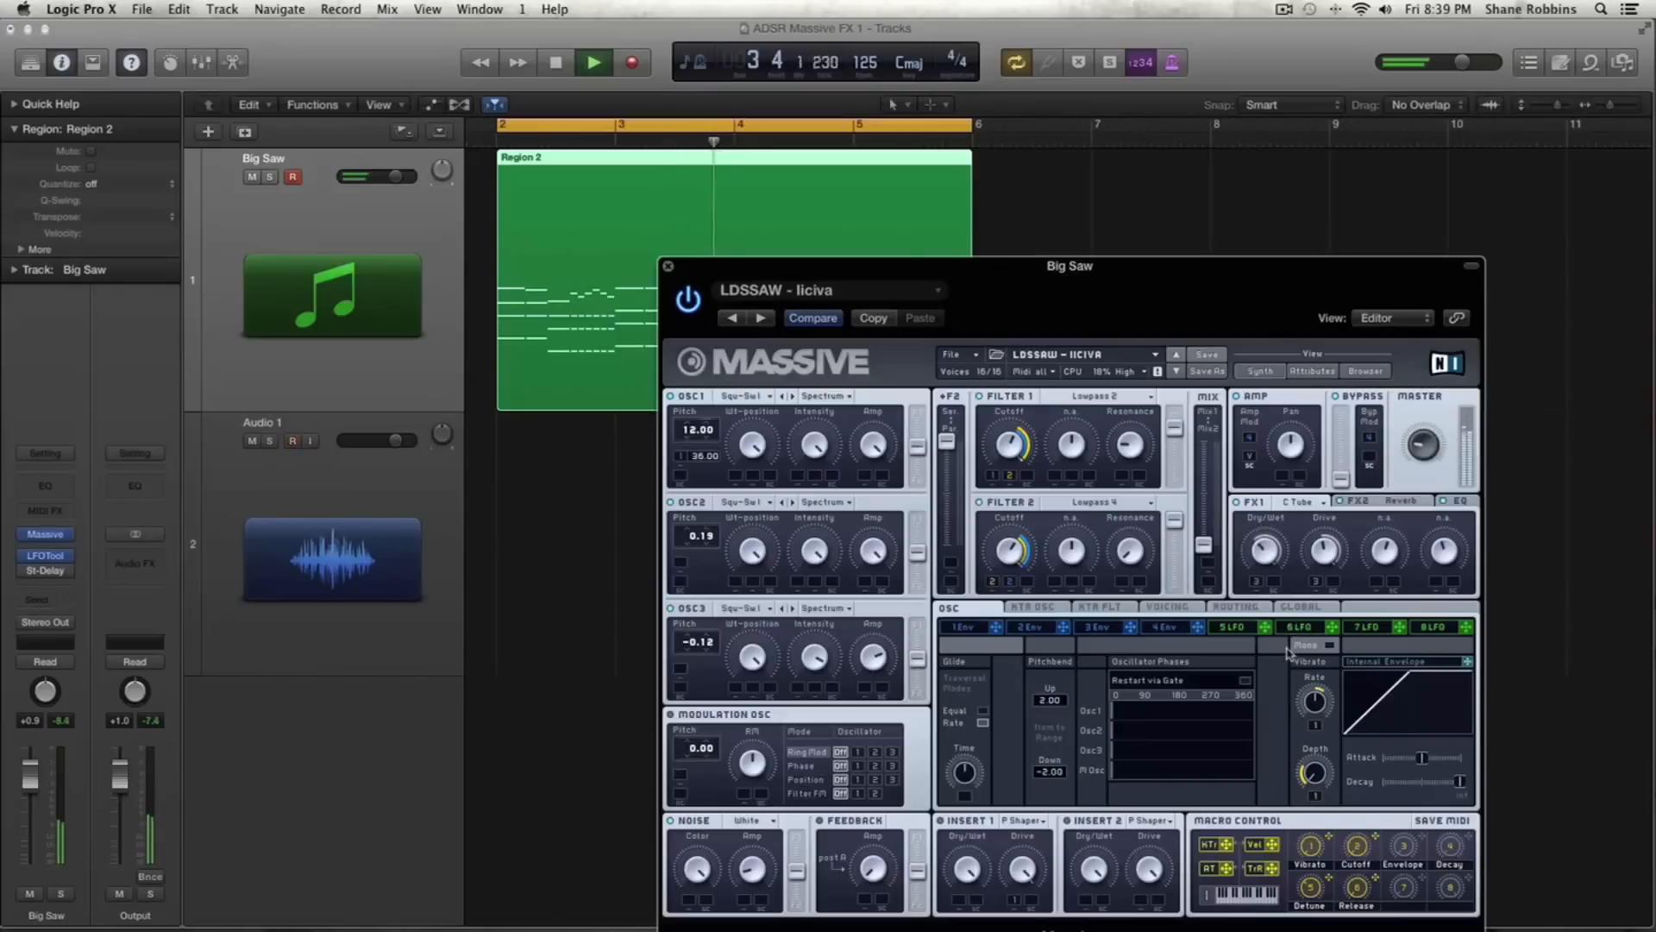
{"action": "key", "text": "space"}
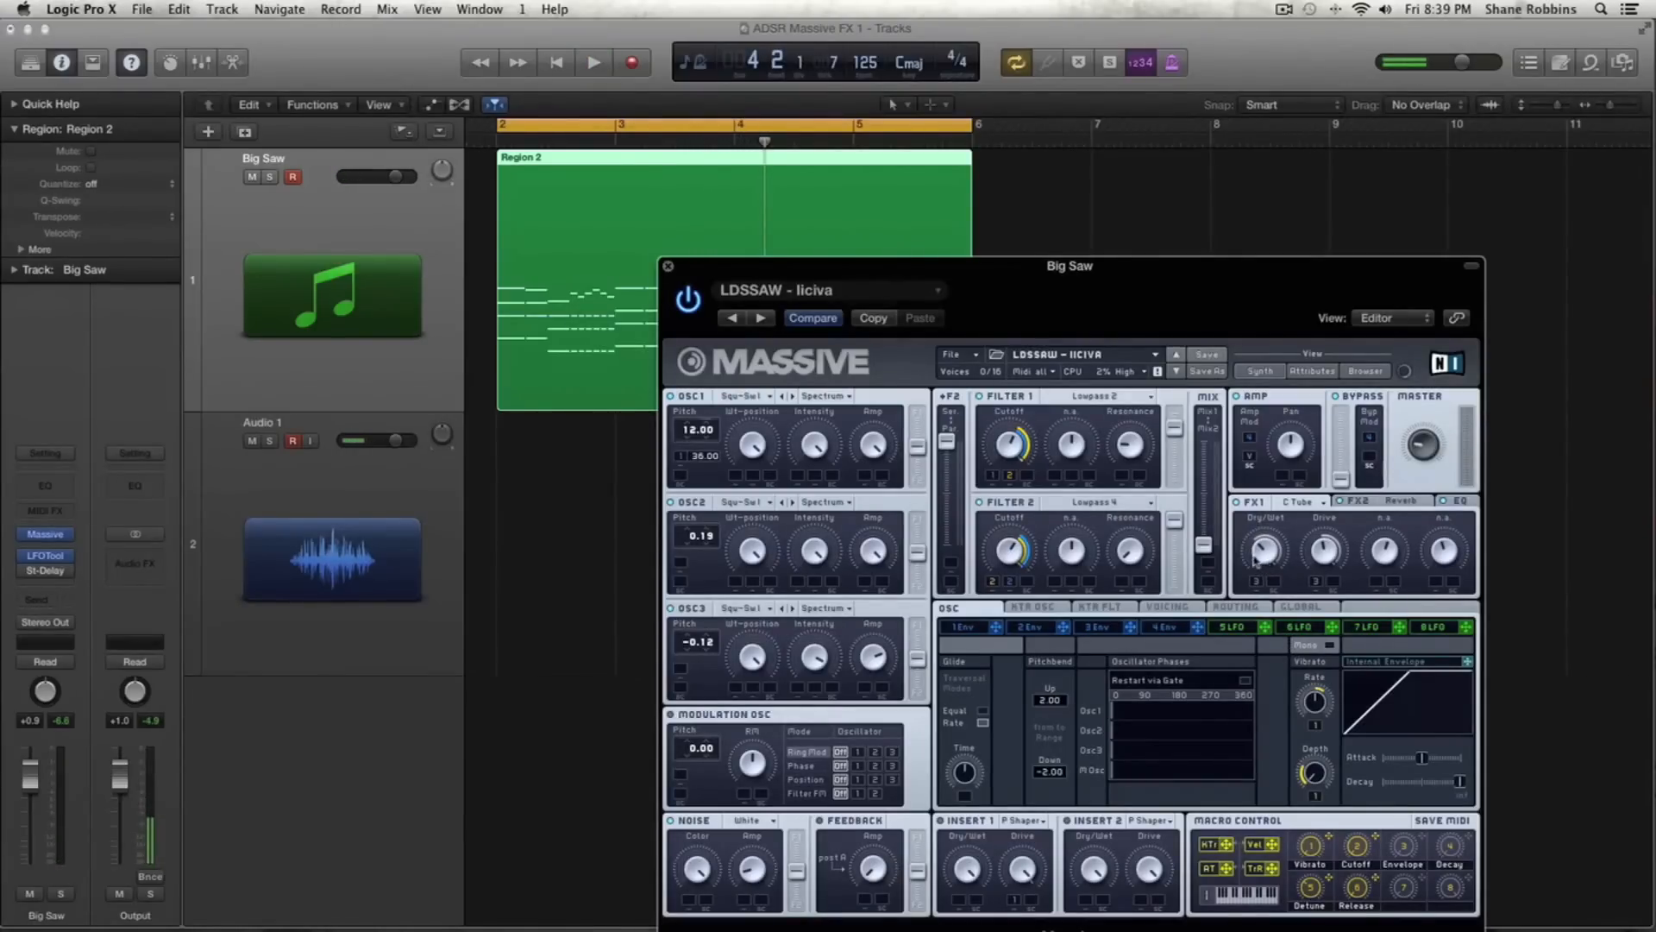
Step: Modulate FX1 Dry/Wet and Drive with envelope 3, and adjust that envelope's Attack and attack Level
{"action": "left_click", "coordinate": [1258, 582]}
{"action": "left_click", "coordinate": [1318, 583]}
{"action": "left_click", "coordinate": [1096, 628]}
{"action": "left_click_drag", "start_coordinate": [1031, 771], "coordinate": [1055, 873]}
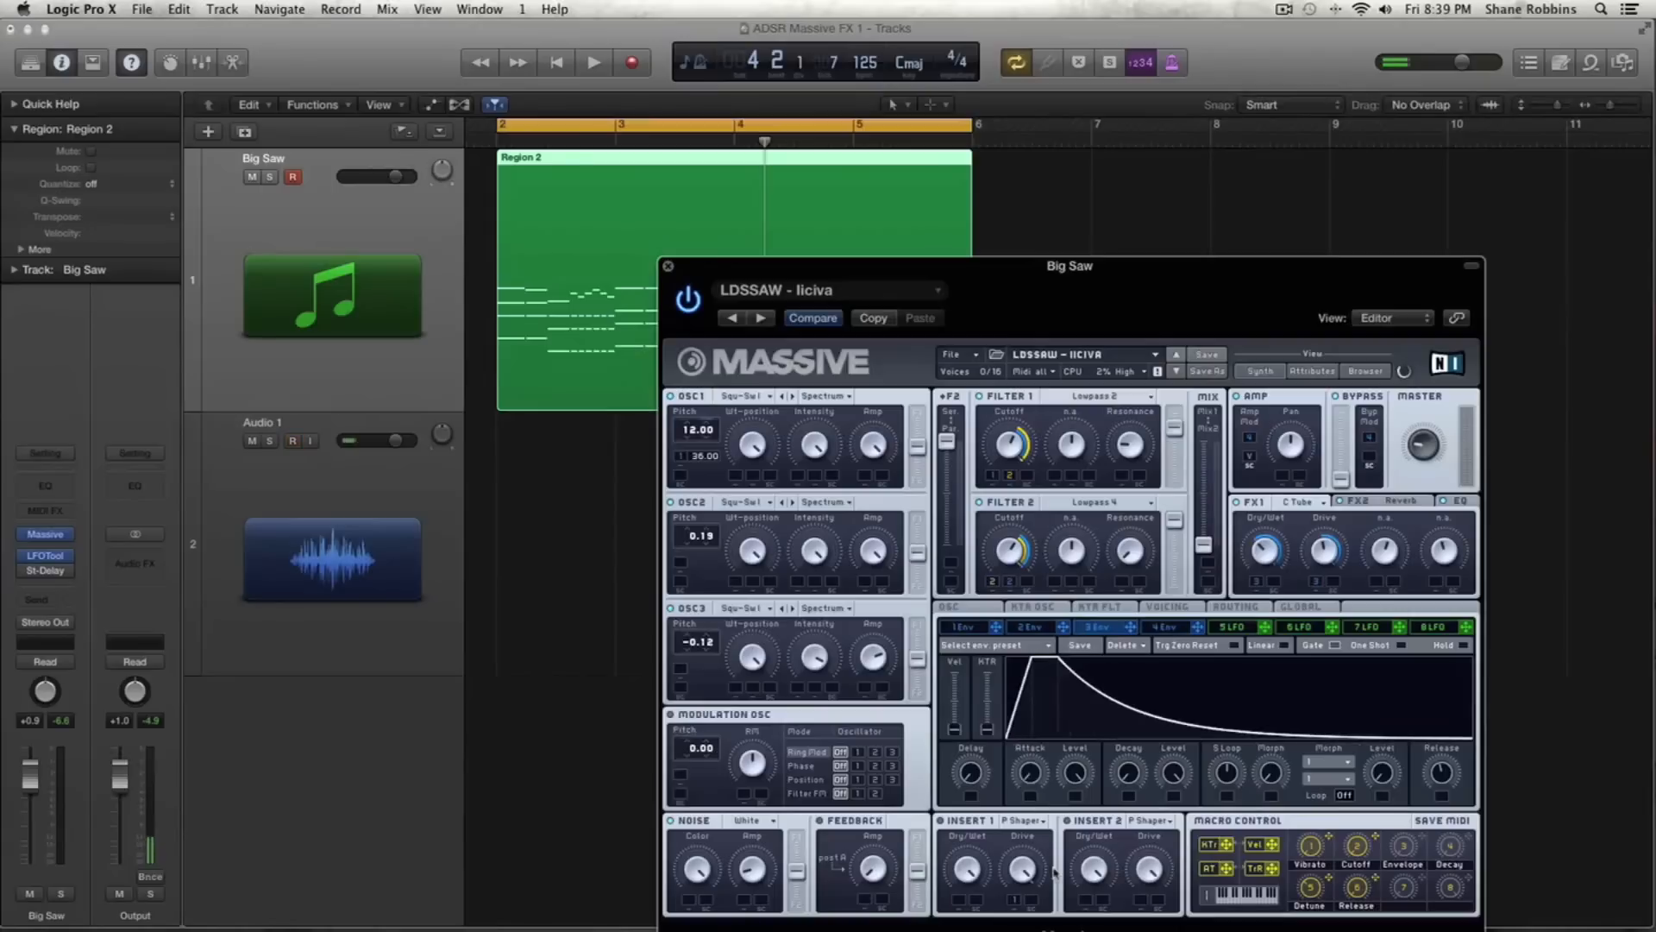
{"action": "mouse_move", "coordinate": [1084, 769]}
{"action": "left_mouse_down"}
{"action": "mouse_move", "coordinate": [1093, 919]}
{"action": "mouse_move", "coordinate": [1086, 737]}
{"action": "left_mouse_up"}
Step: Readjust the FX1 Dry/Wet and Drive knobs and play the region to hear the envelope-driven tube distortion
{"action": "key", "text": "space"}
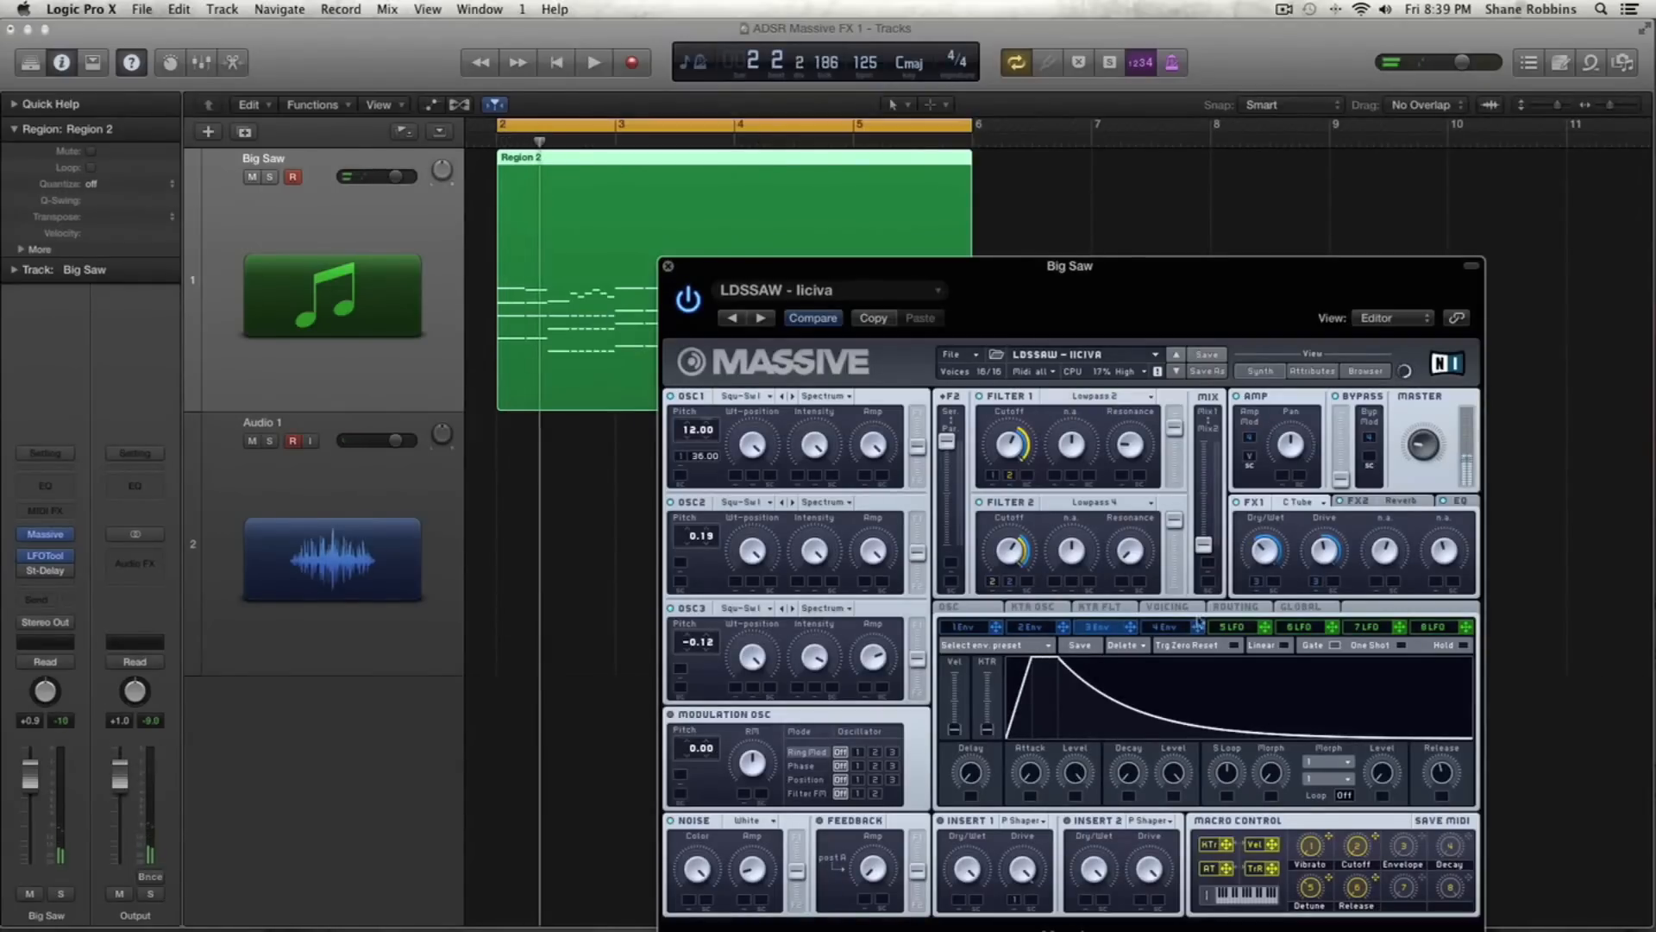
{"action": "left_click_drag", "start_coordinate": [1298, 555], "coordinate": [1323, 593]}
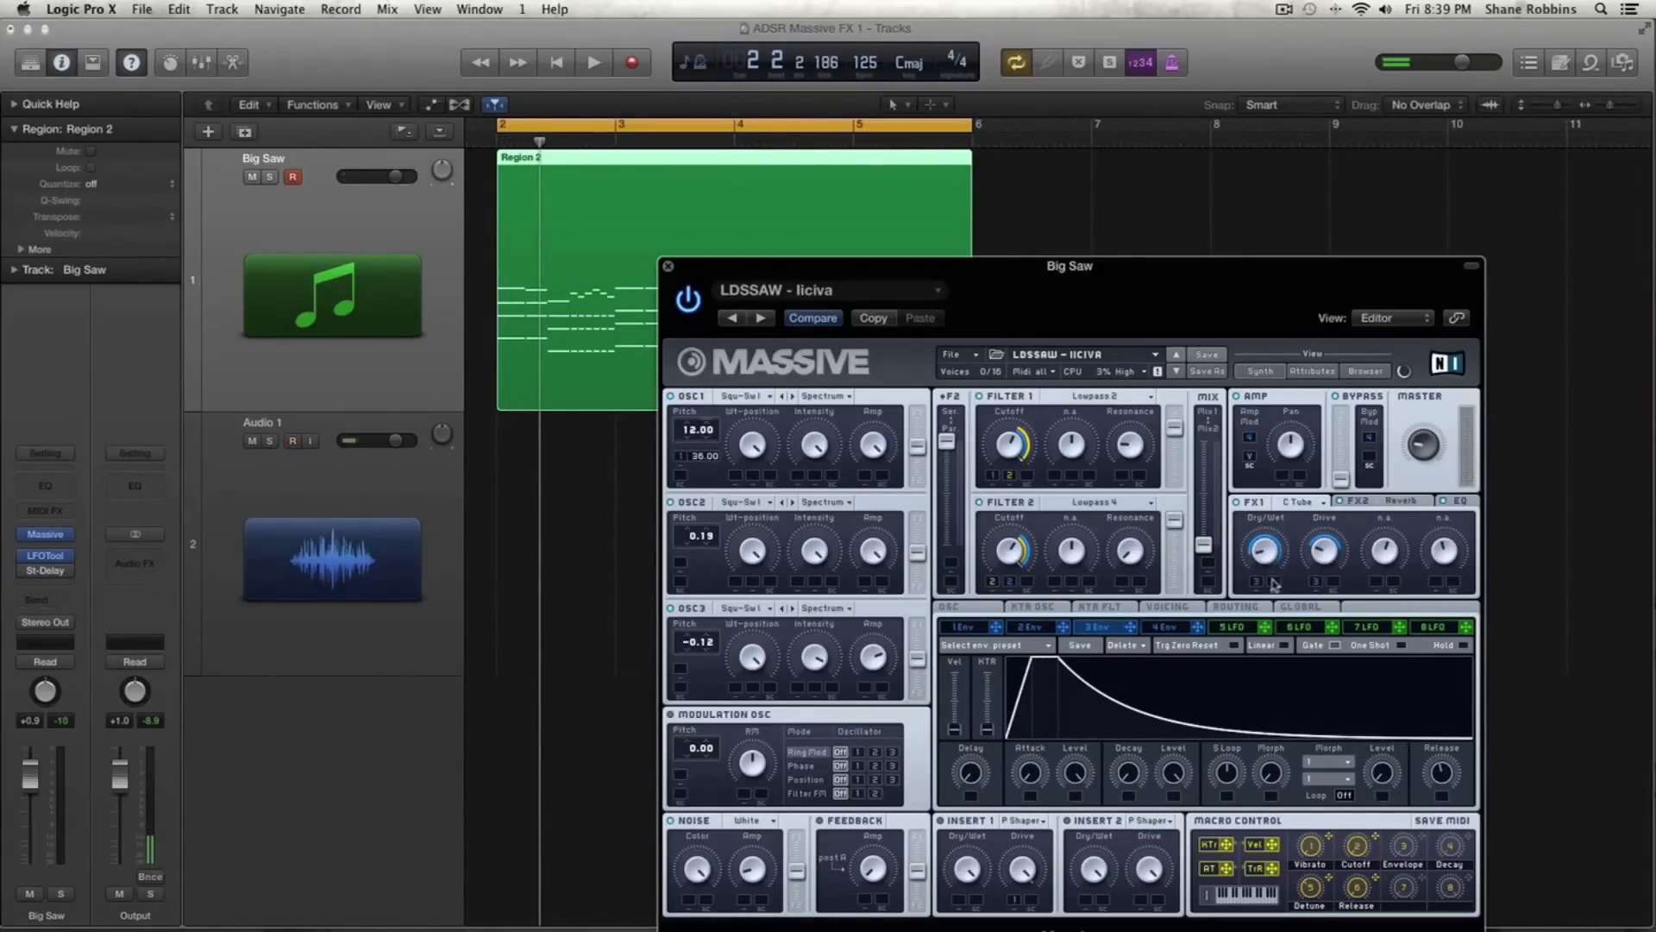
{"action": "key", "text": "space"}
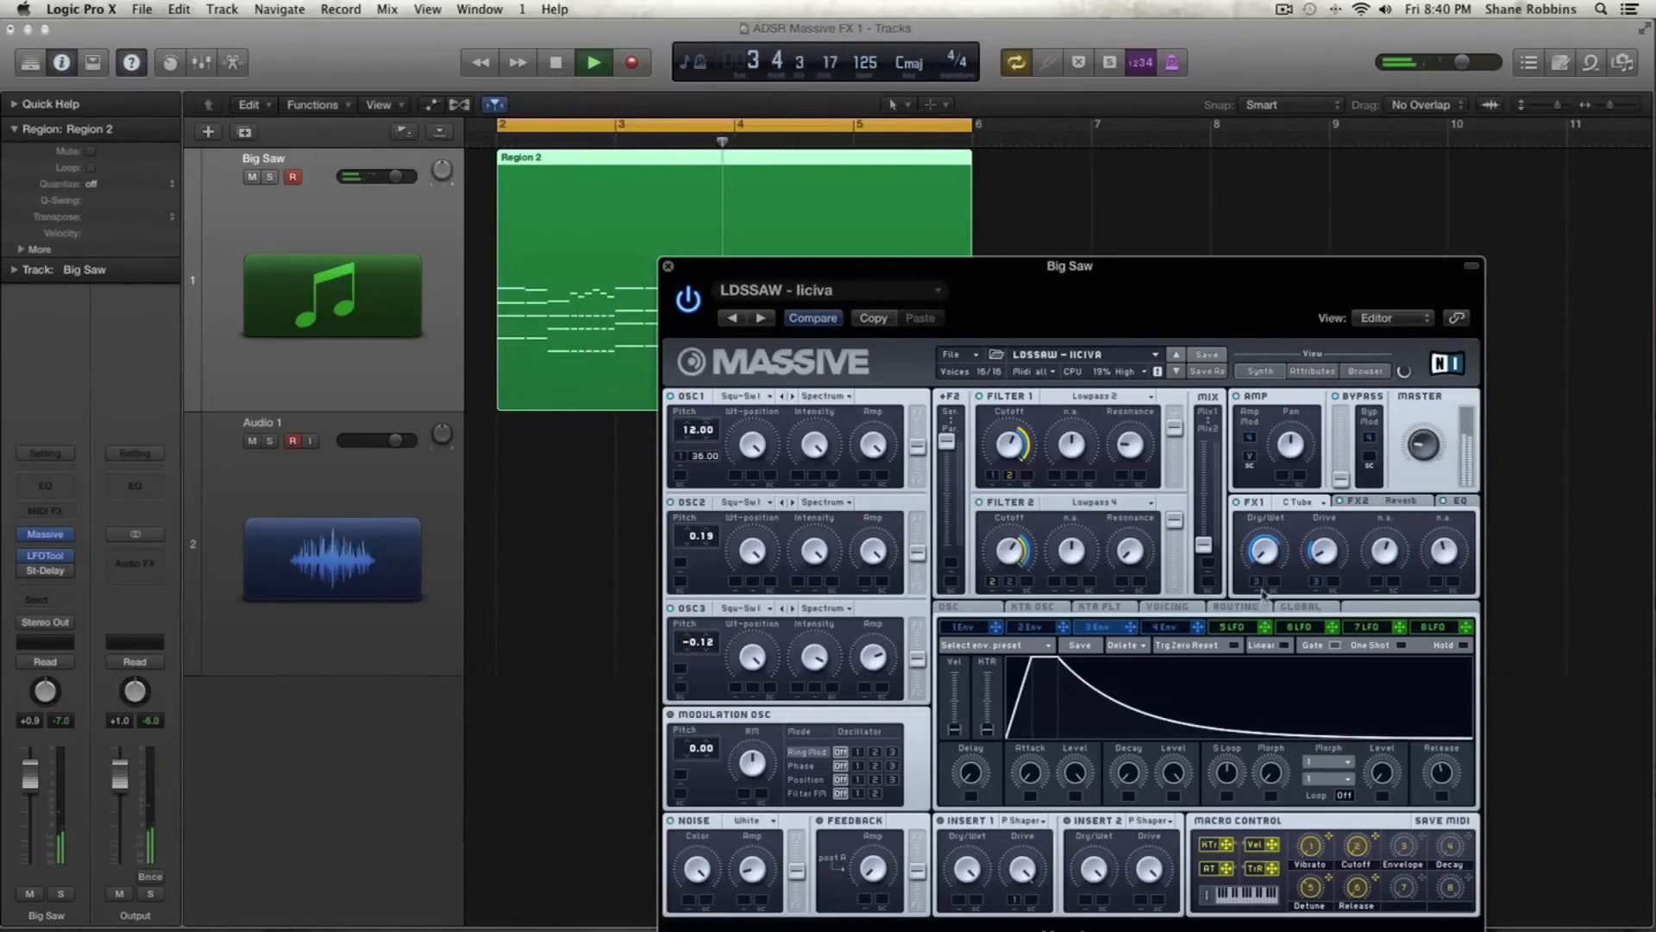
Step: Play the Big Saw region several times to audition the envelope-driven Classic Tube distortion
{"action": "key", "text": "space"}
{"action": "key", "text": "space"}
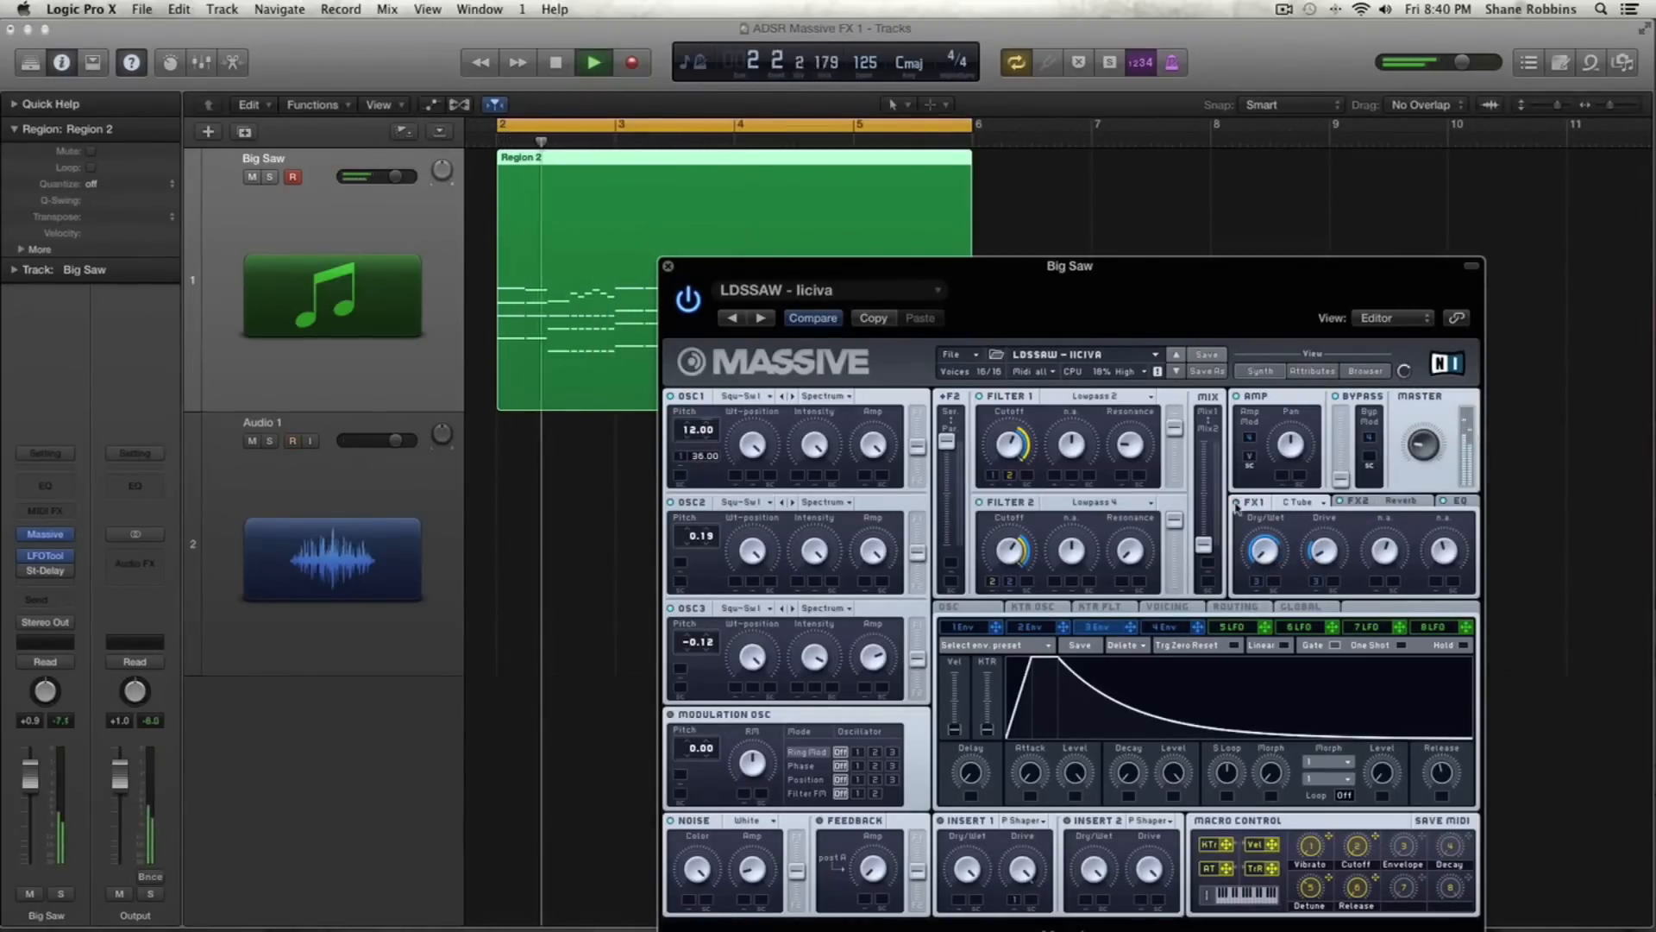
{"action": "key", "text": "space"}
{"action": "key", "text": "space"}
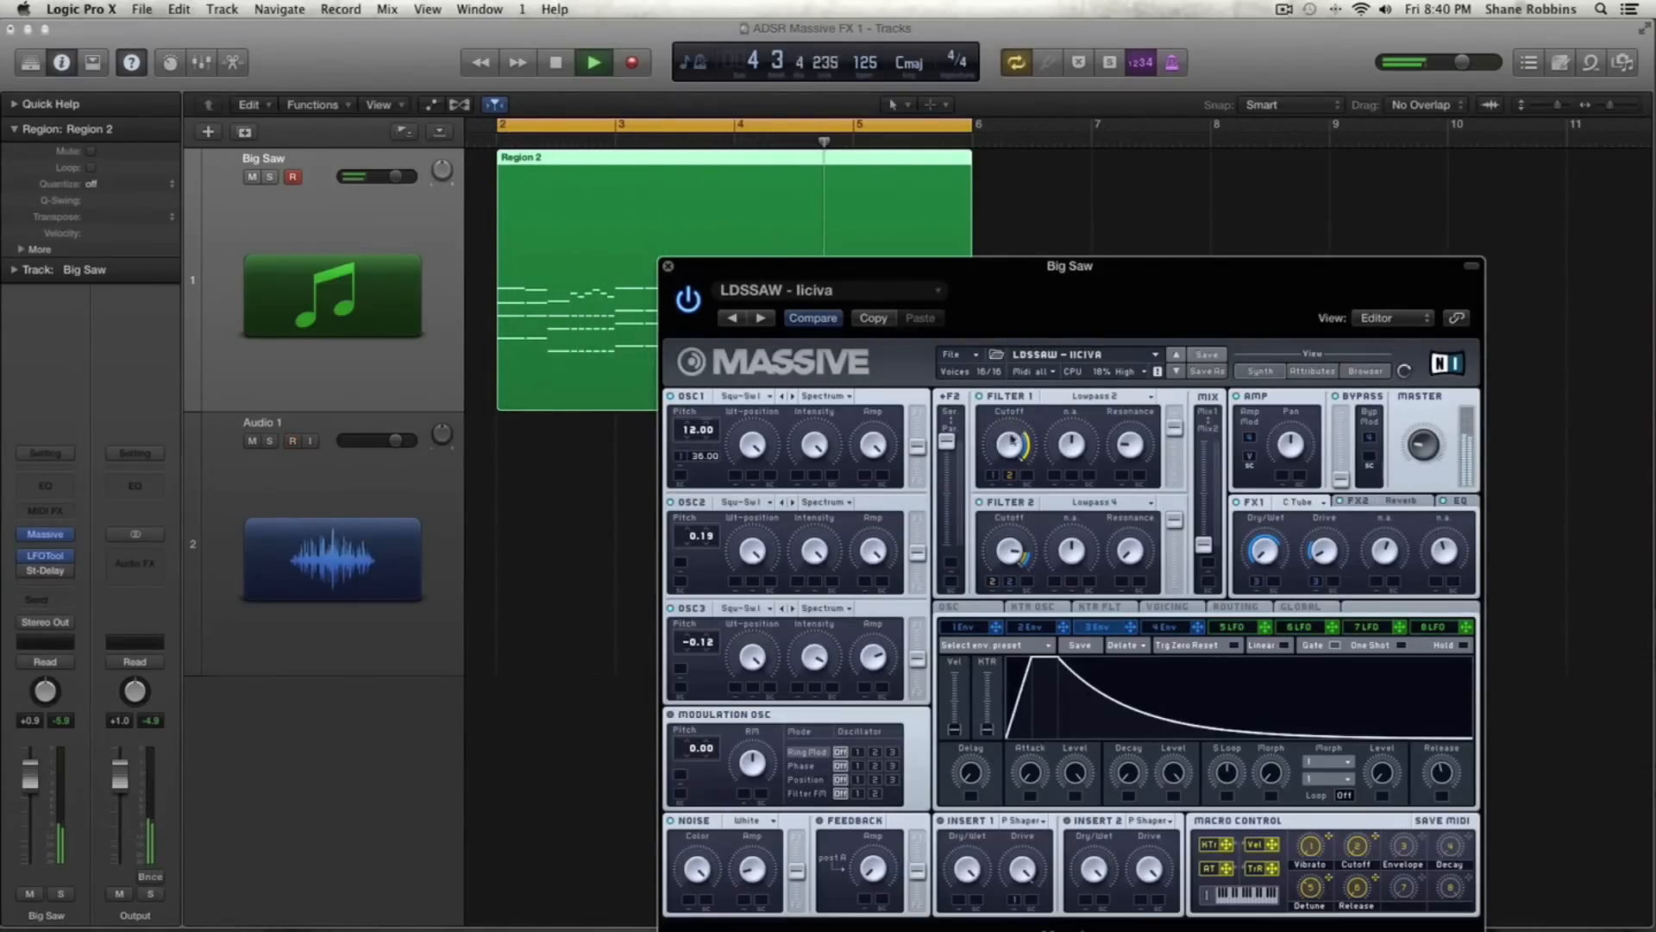
{"action": "key", "text": "space"}
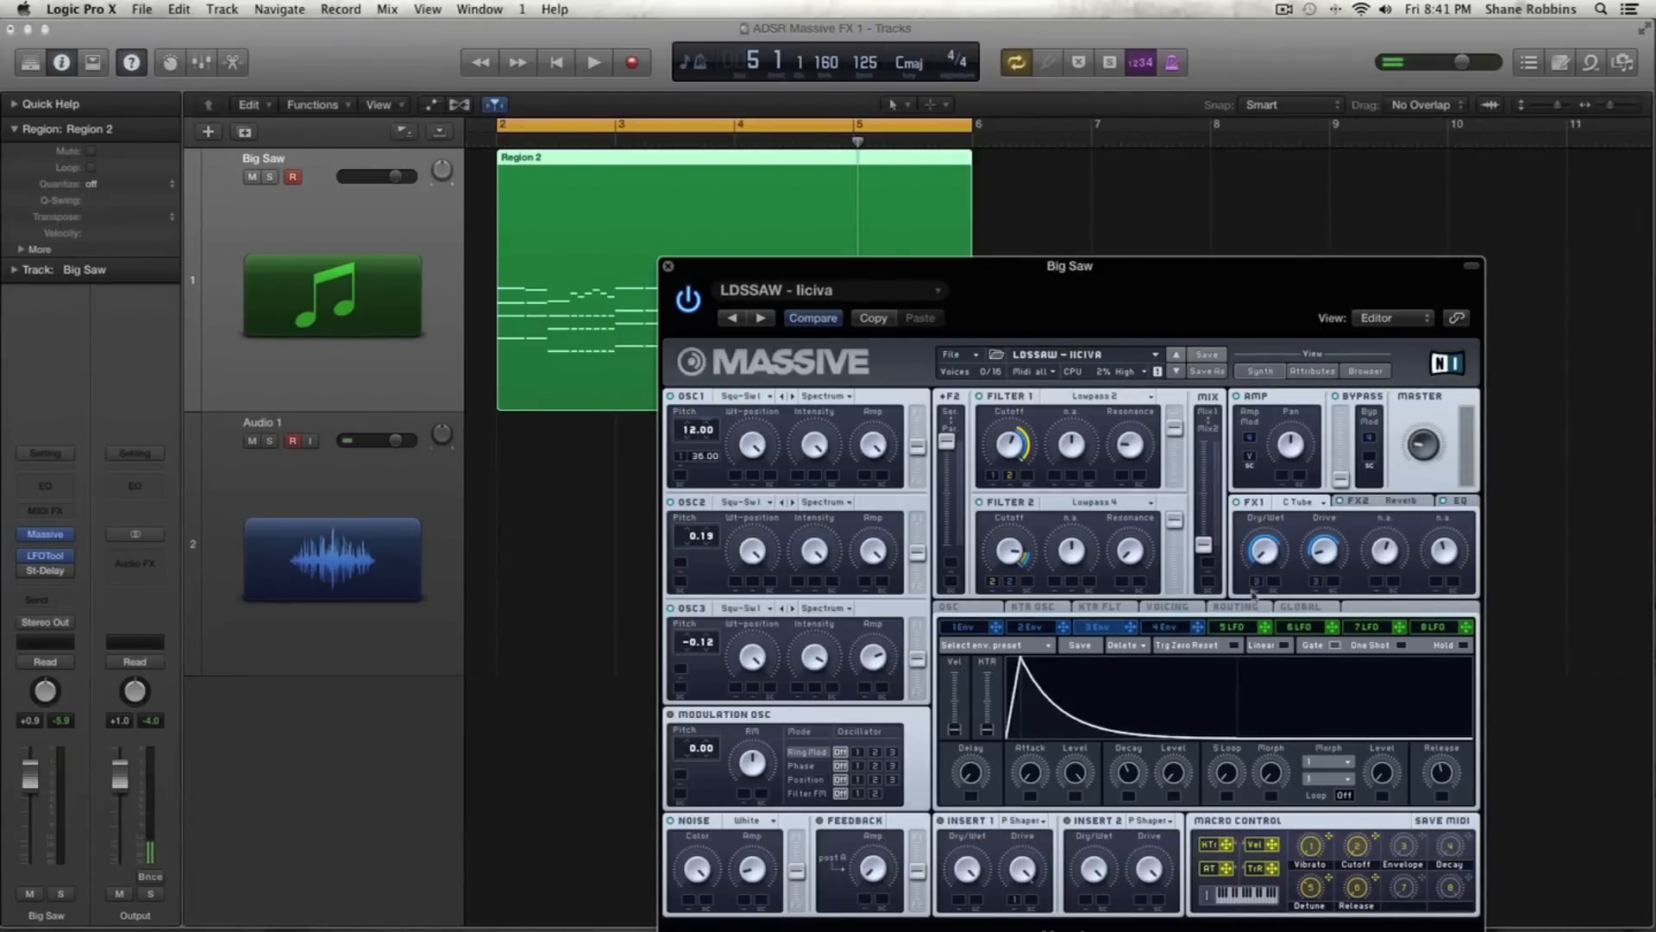
Step: Alternate the FX1 effect between Tele Tube and Classic Tube to compare the two types
{"action": "left_click", "coordinate": [1306, 506]}
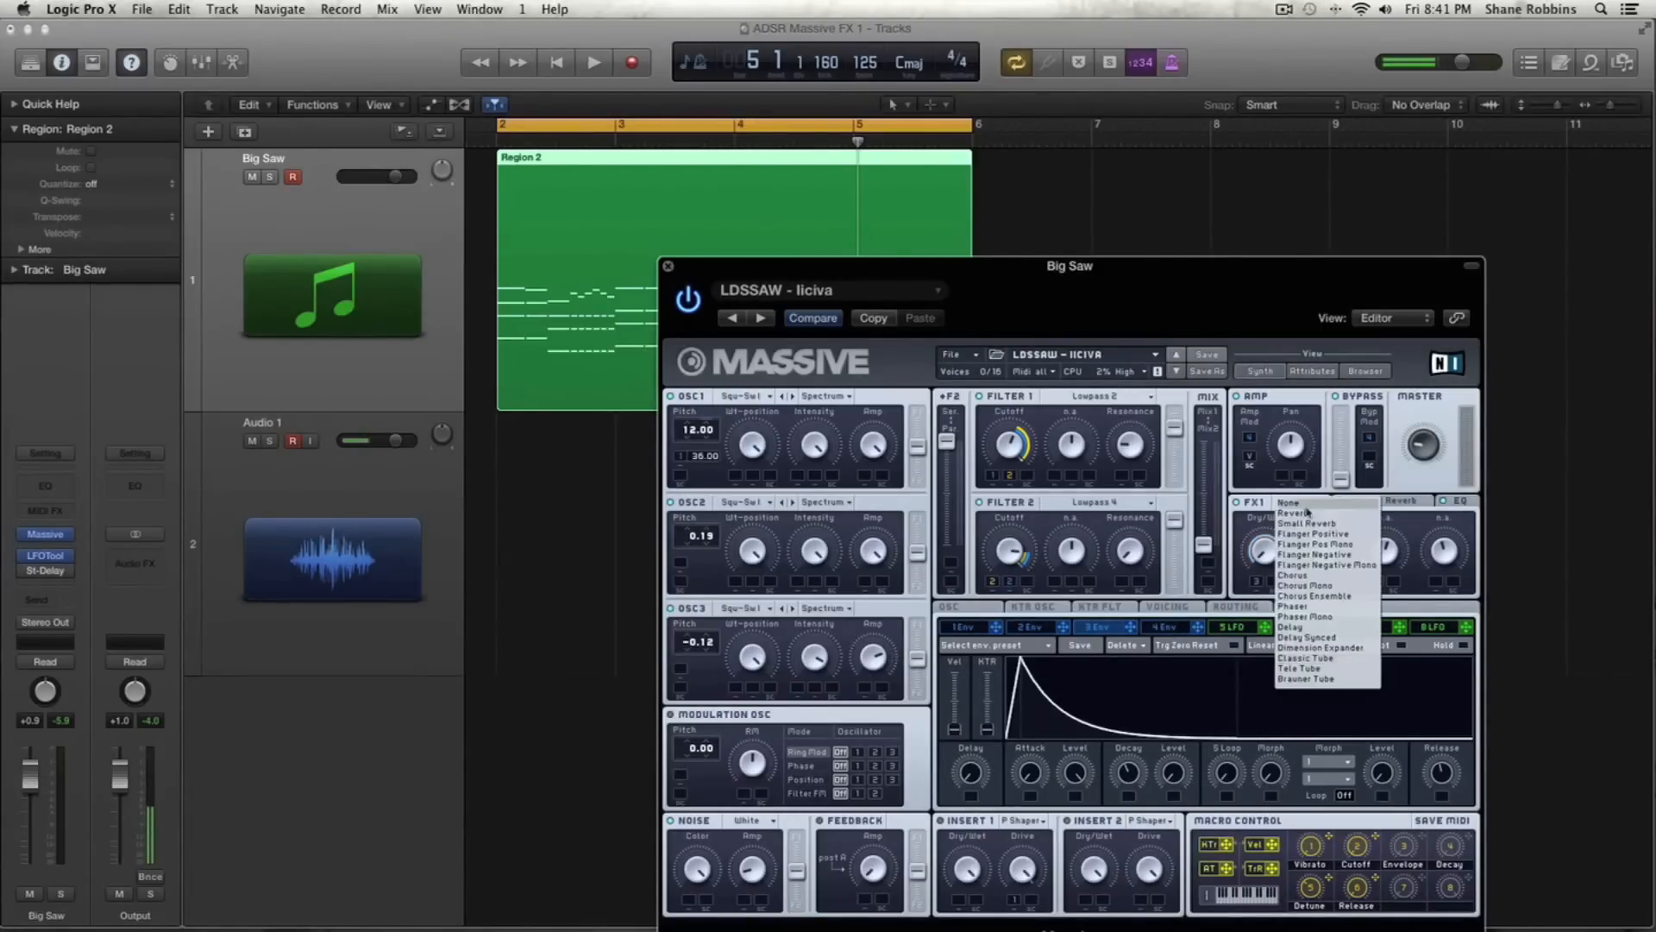
{"action": "left_click", "coordinate": [1305, 669]}
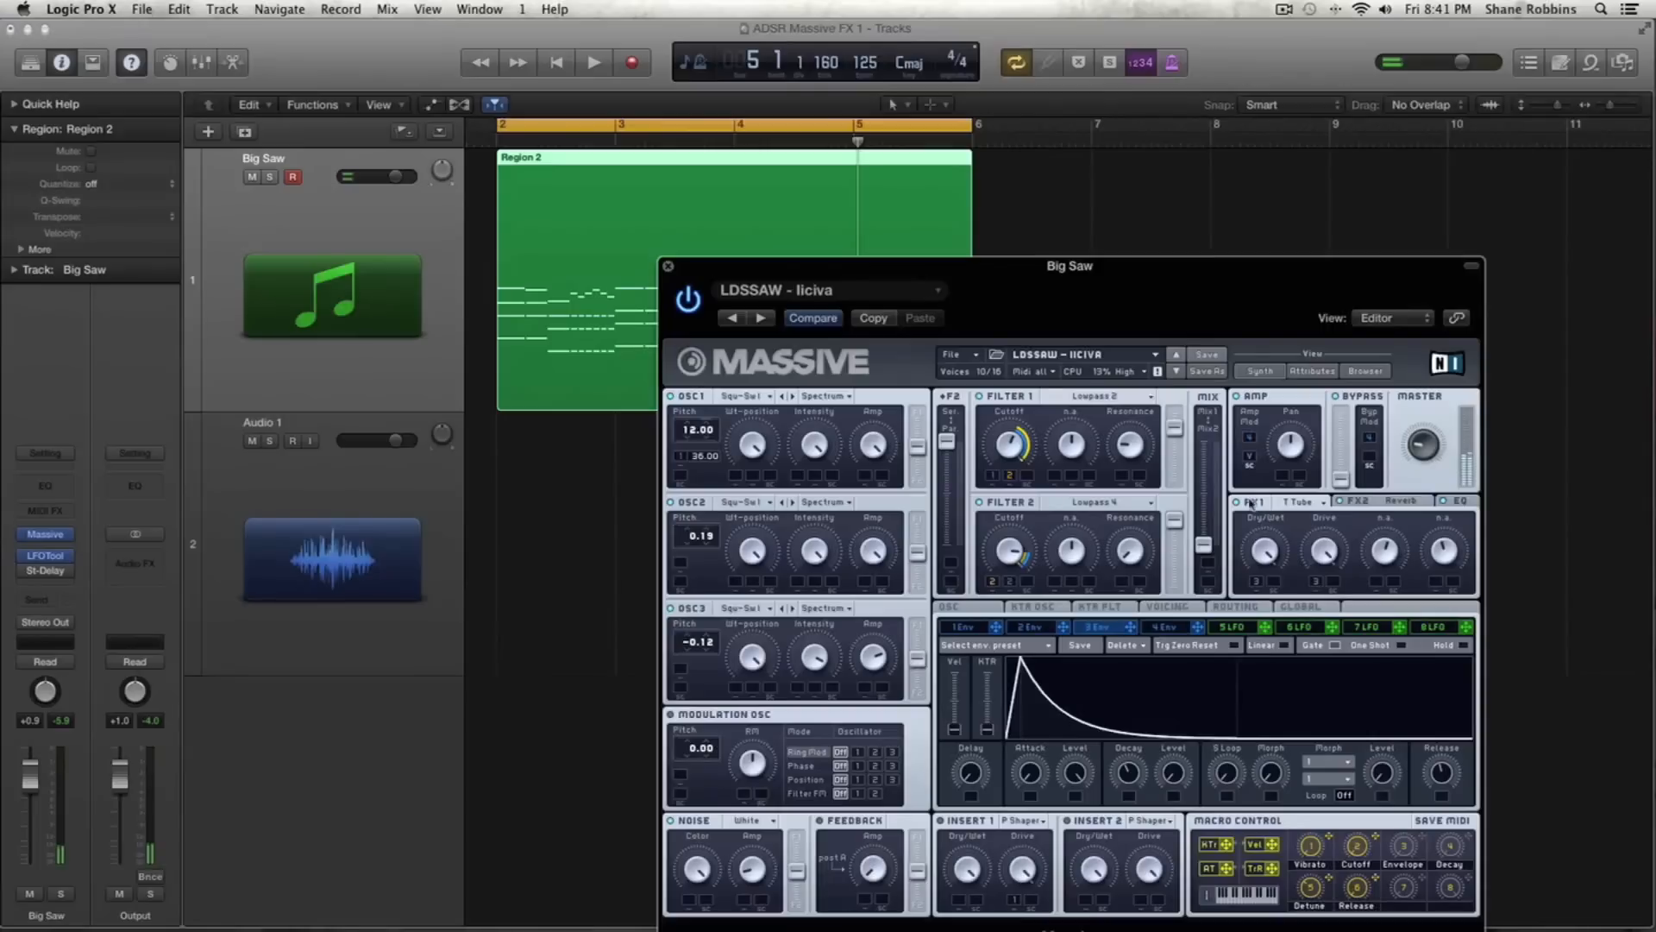
{"action": "left_click", "coordinate": [1293, 505]}
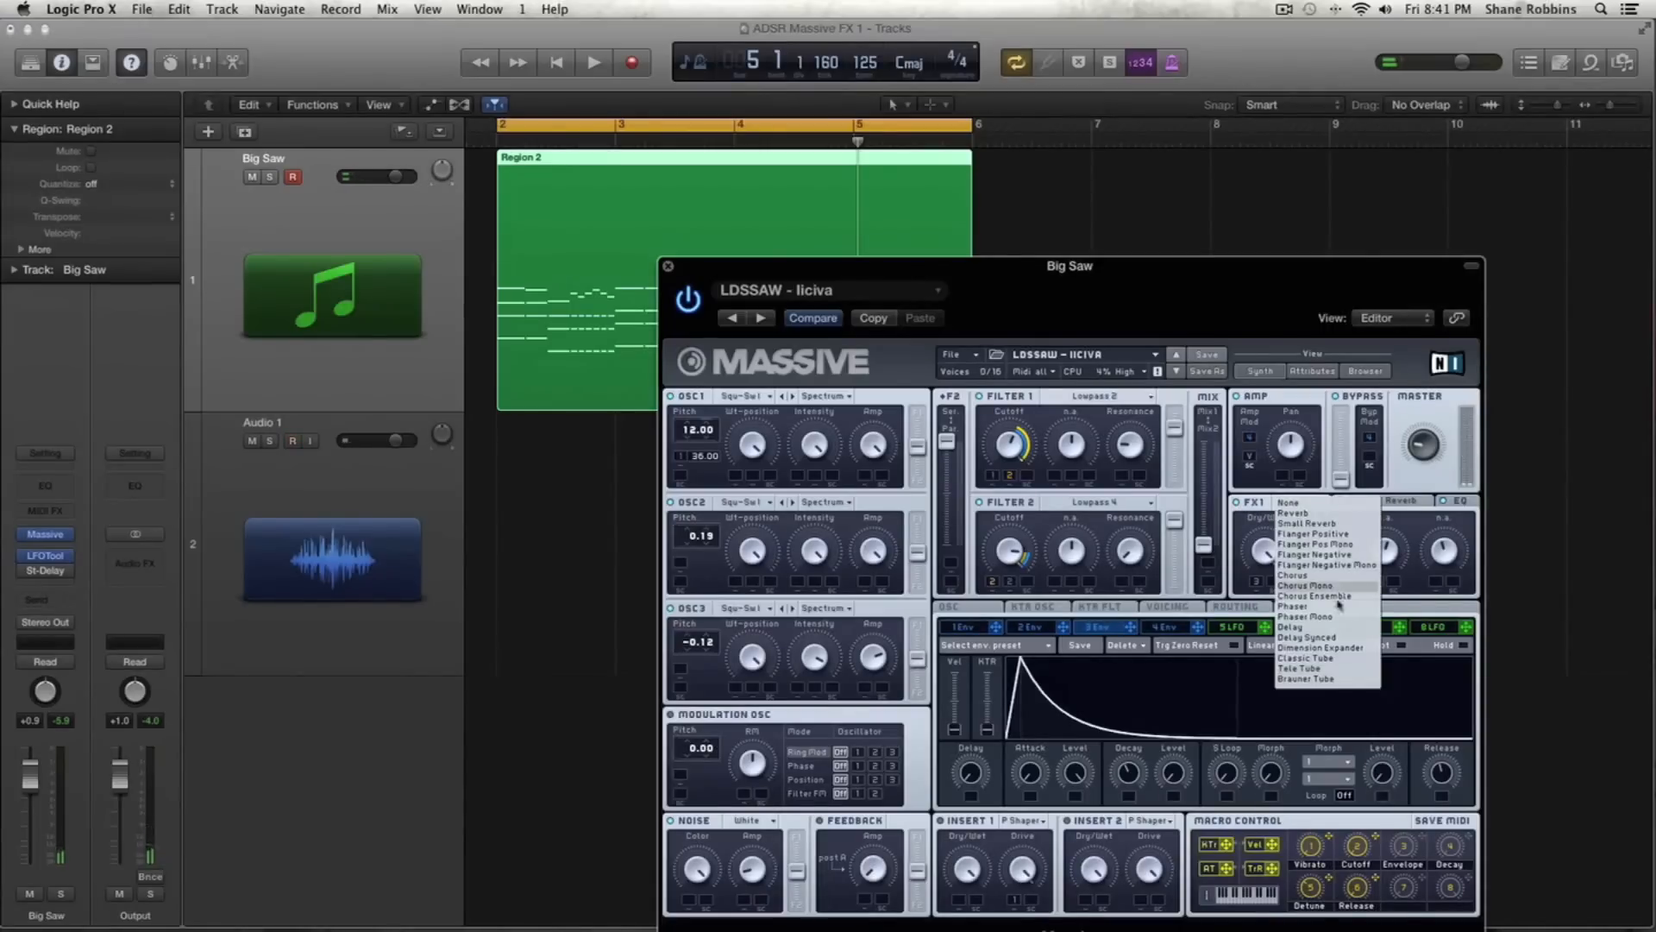
{"action": "left_click", "coordinate": [1340, 660]}
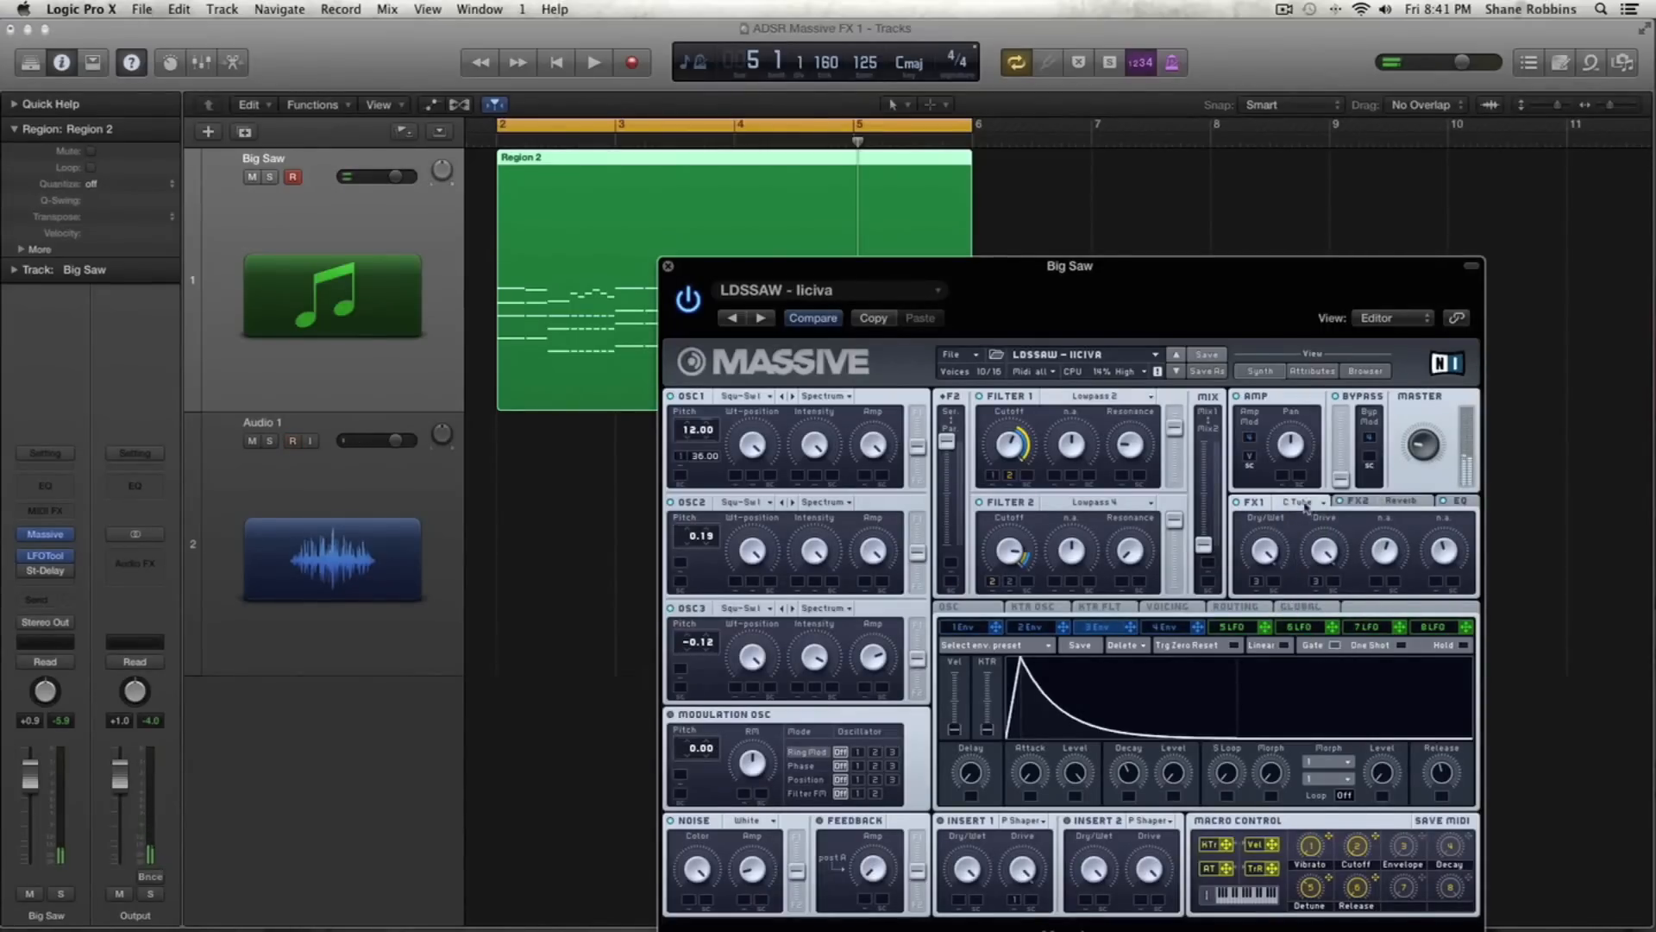
{"action": "left_click", "coordinate": [1306, 508]}
{"action": "left_click", "coordinate": [1332, 671]}
{"action": "left_click", "coordinate": [1323, 507]}
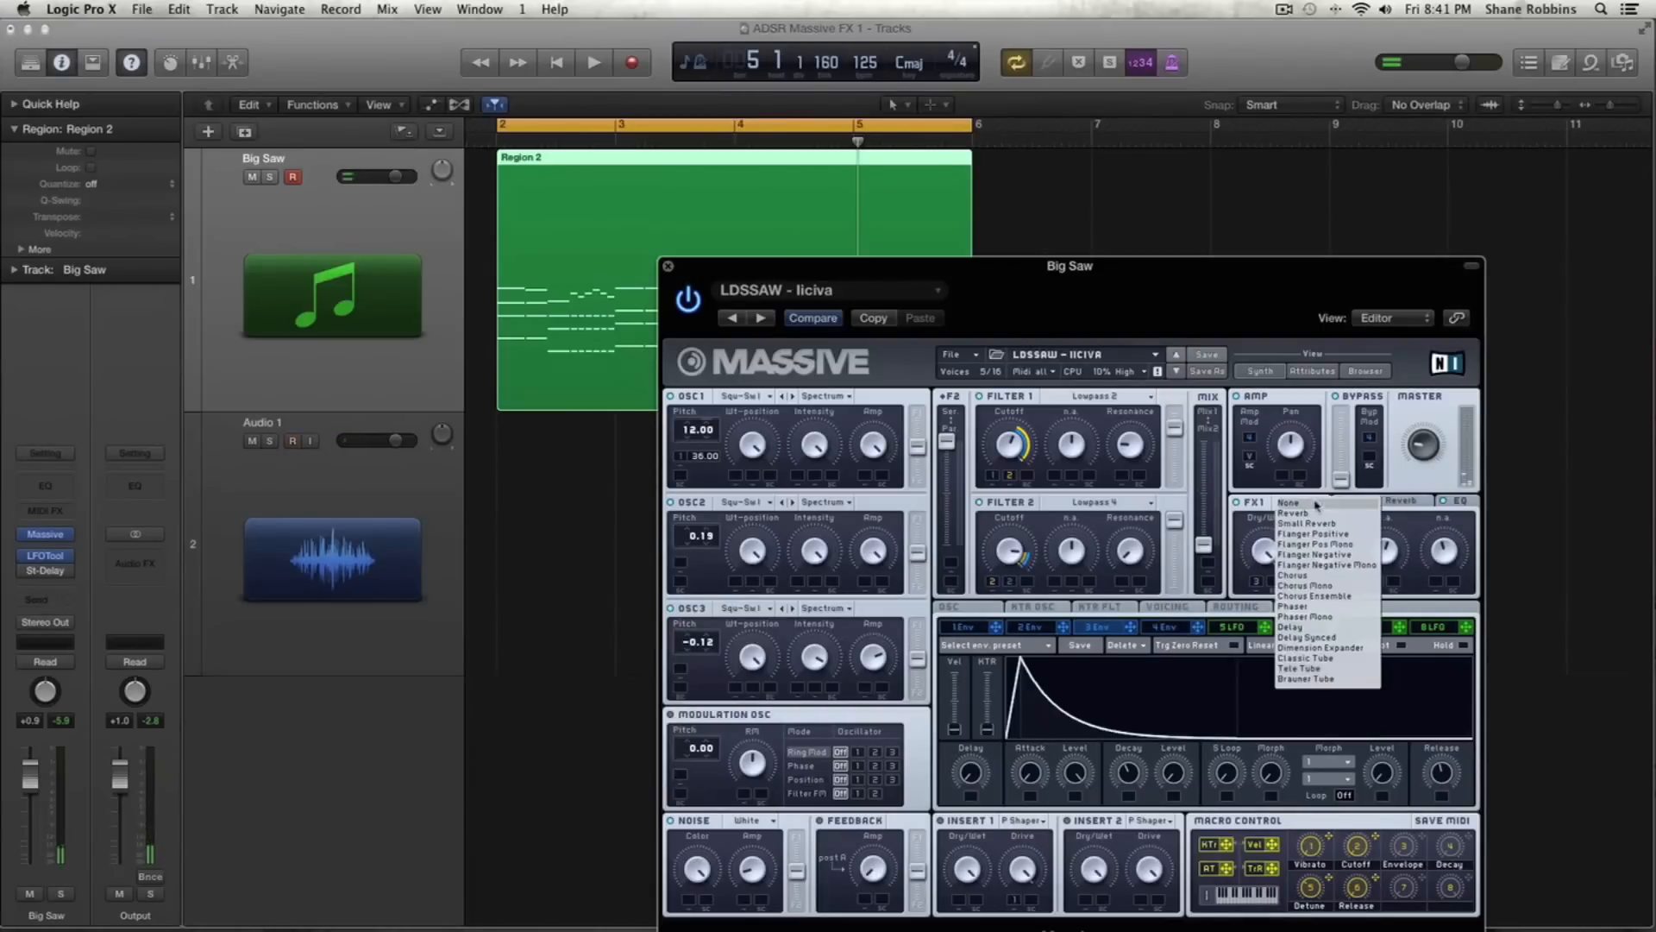
{"action": "left_click", "coordinate": [1327, 665]}
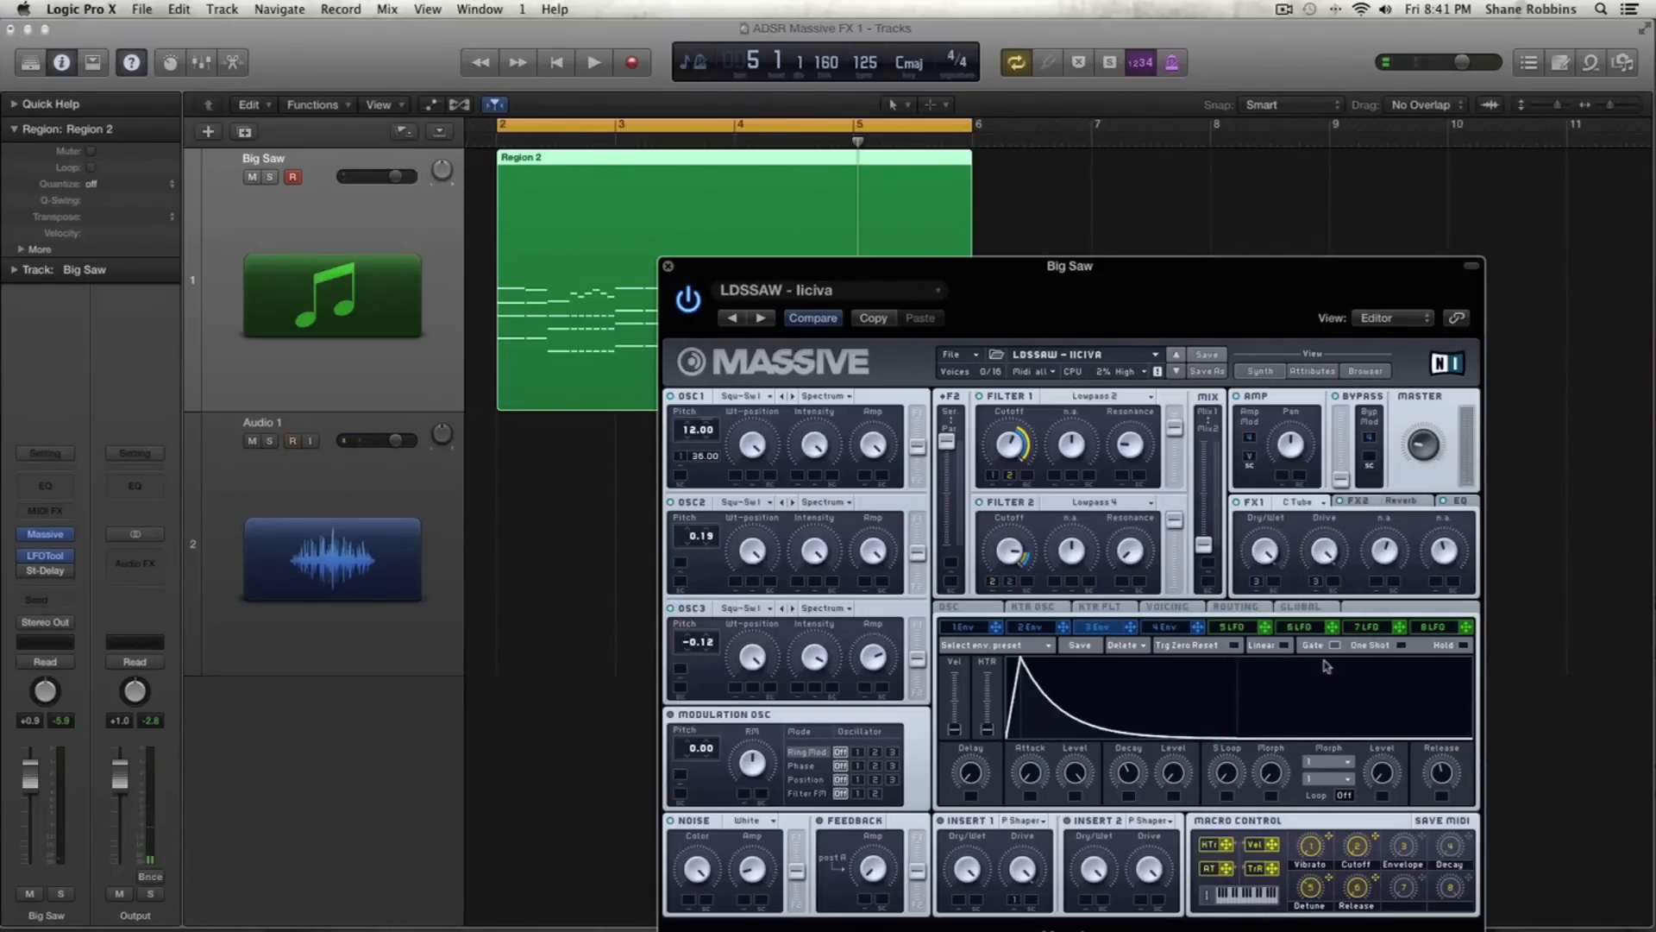
Step: Switch the FX1 effect to Tele Tube and on to Brauner Tube to compare their character
{"action": "left_click", "coordinate": [1303, 505]}
{"action": "left_click", "coordinate": [1317, 671]}
{"action": "left_click", "coordinate": [1304, 502]}
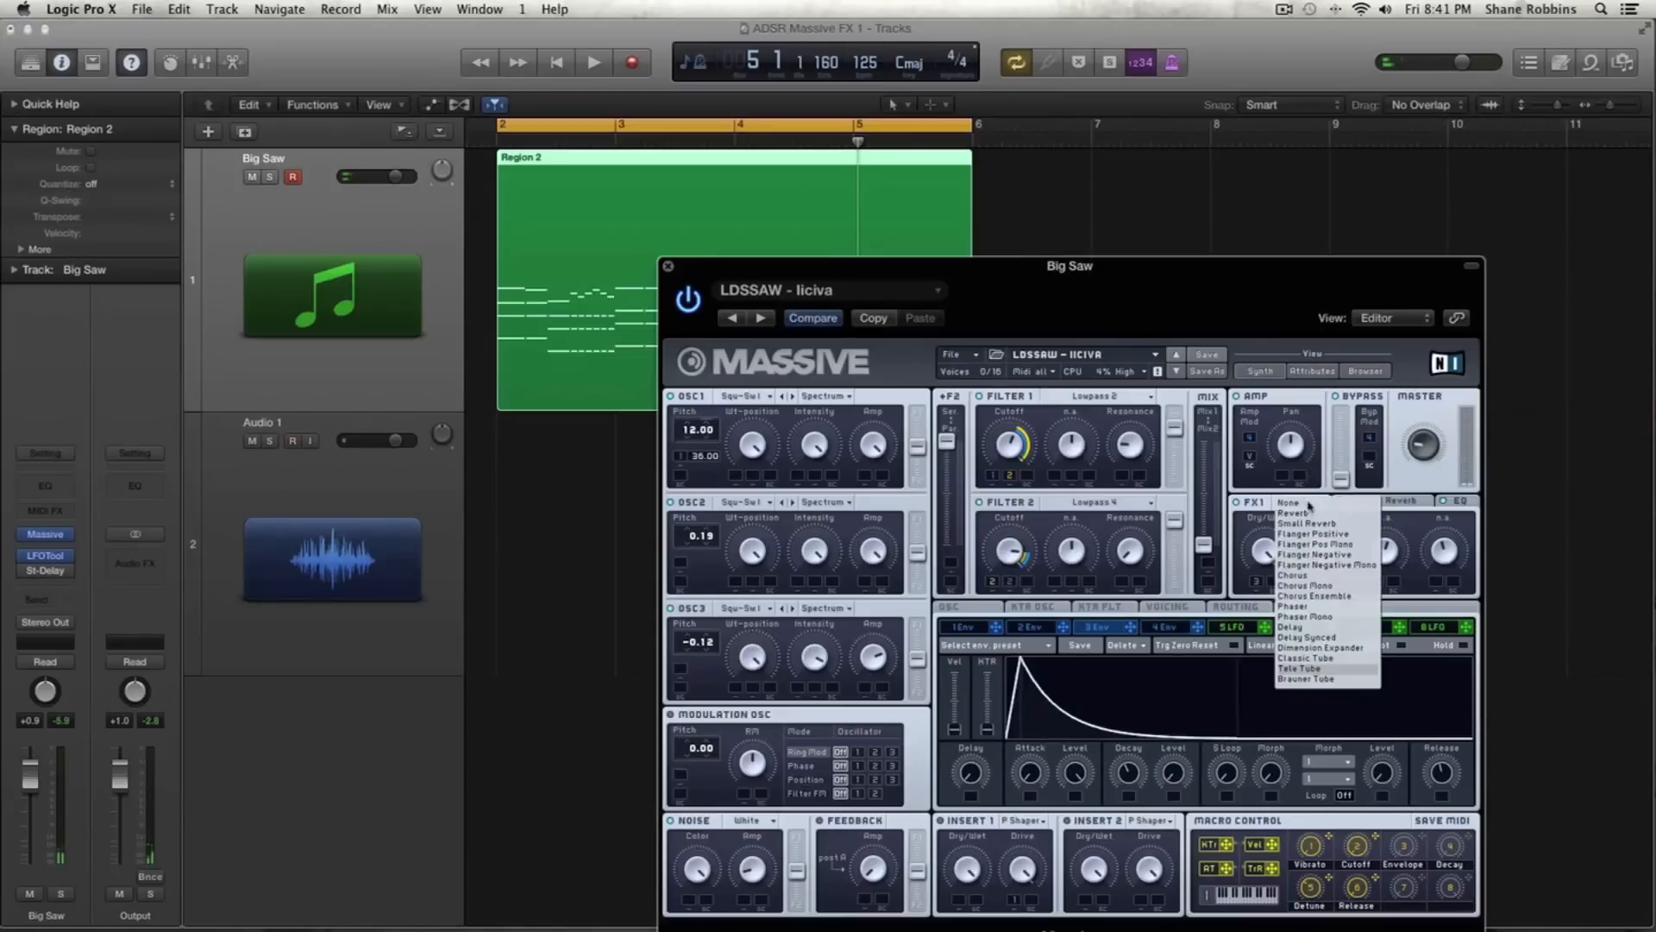
{"action": "left_click", "coordinate": [1303, 670]}
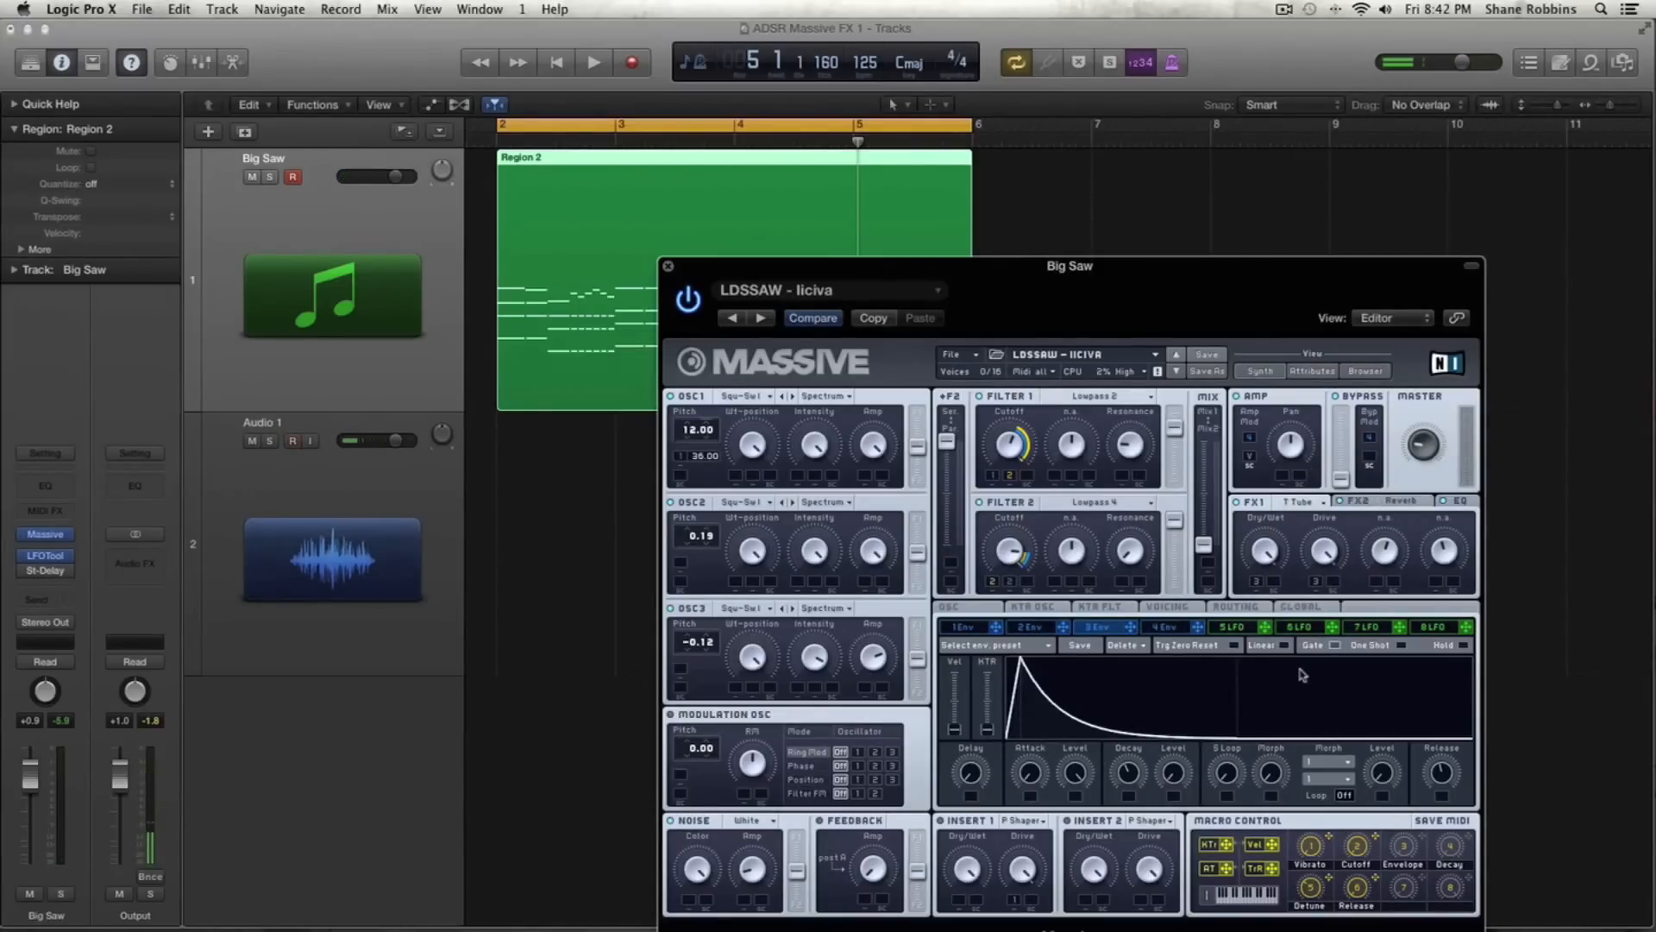
{"action": "left_click", "coordinate": [1296, 499]}
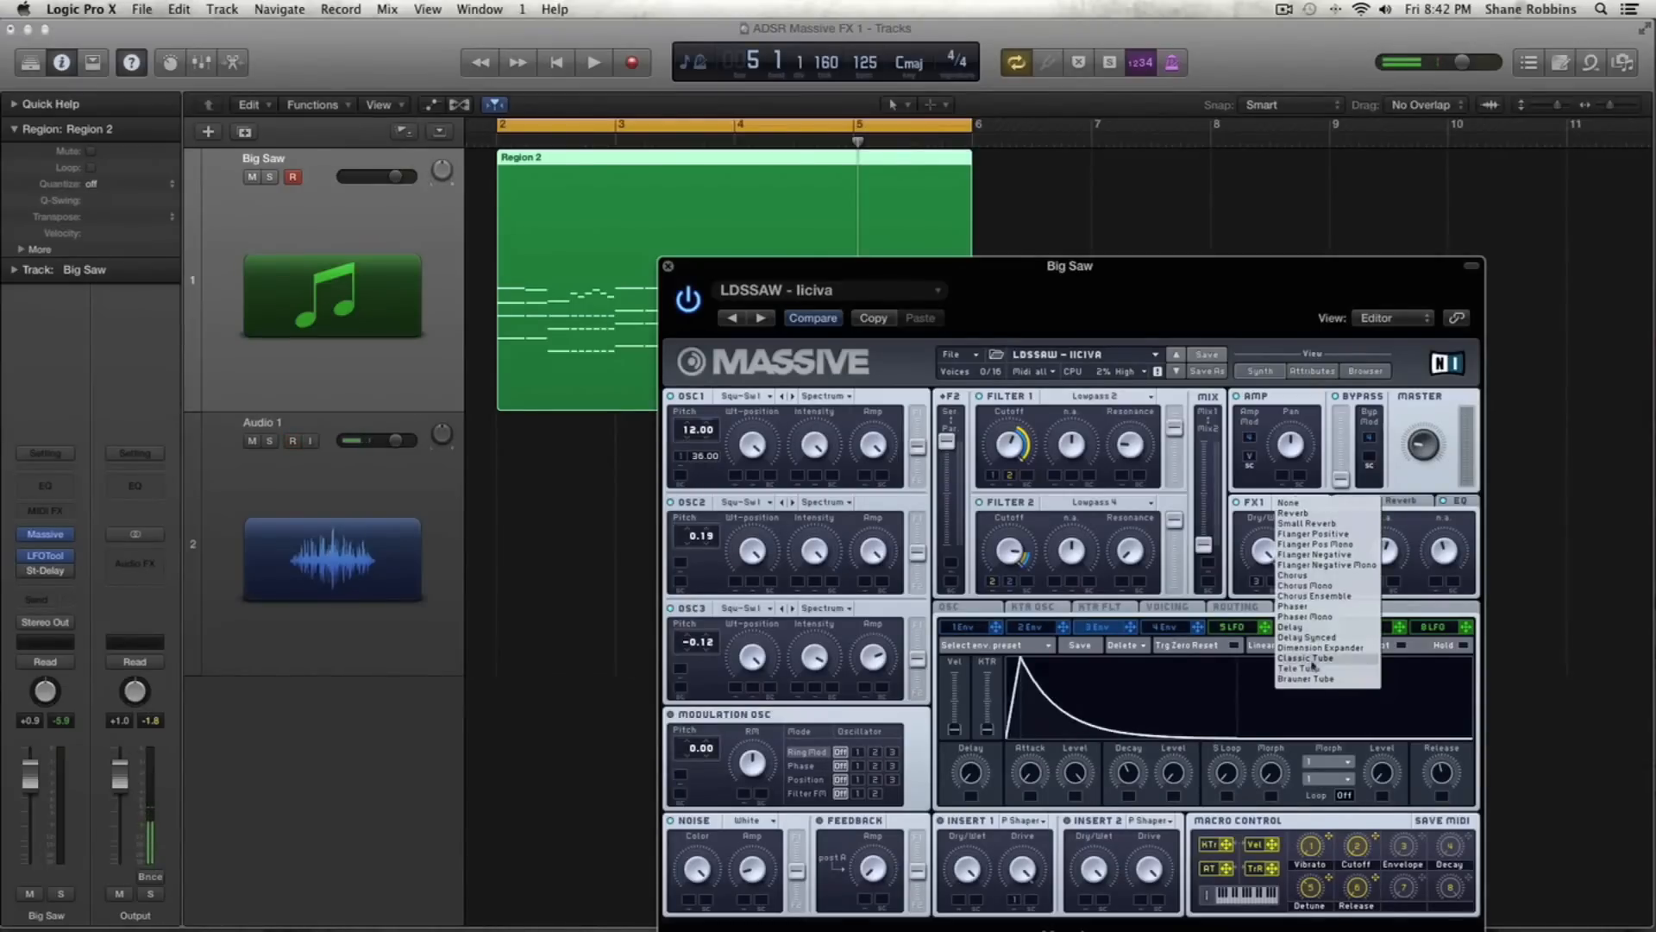
{"action": "left_click", "coordinate": [1303, 680]}
{"action": "left_click", "coordinate": [1282, 542]}
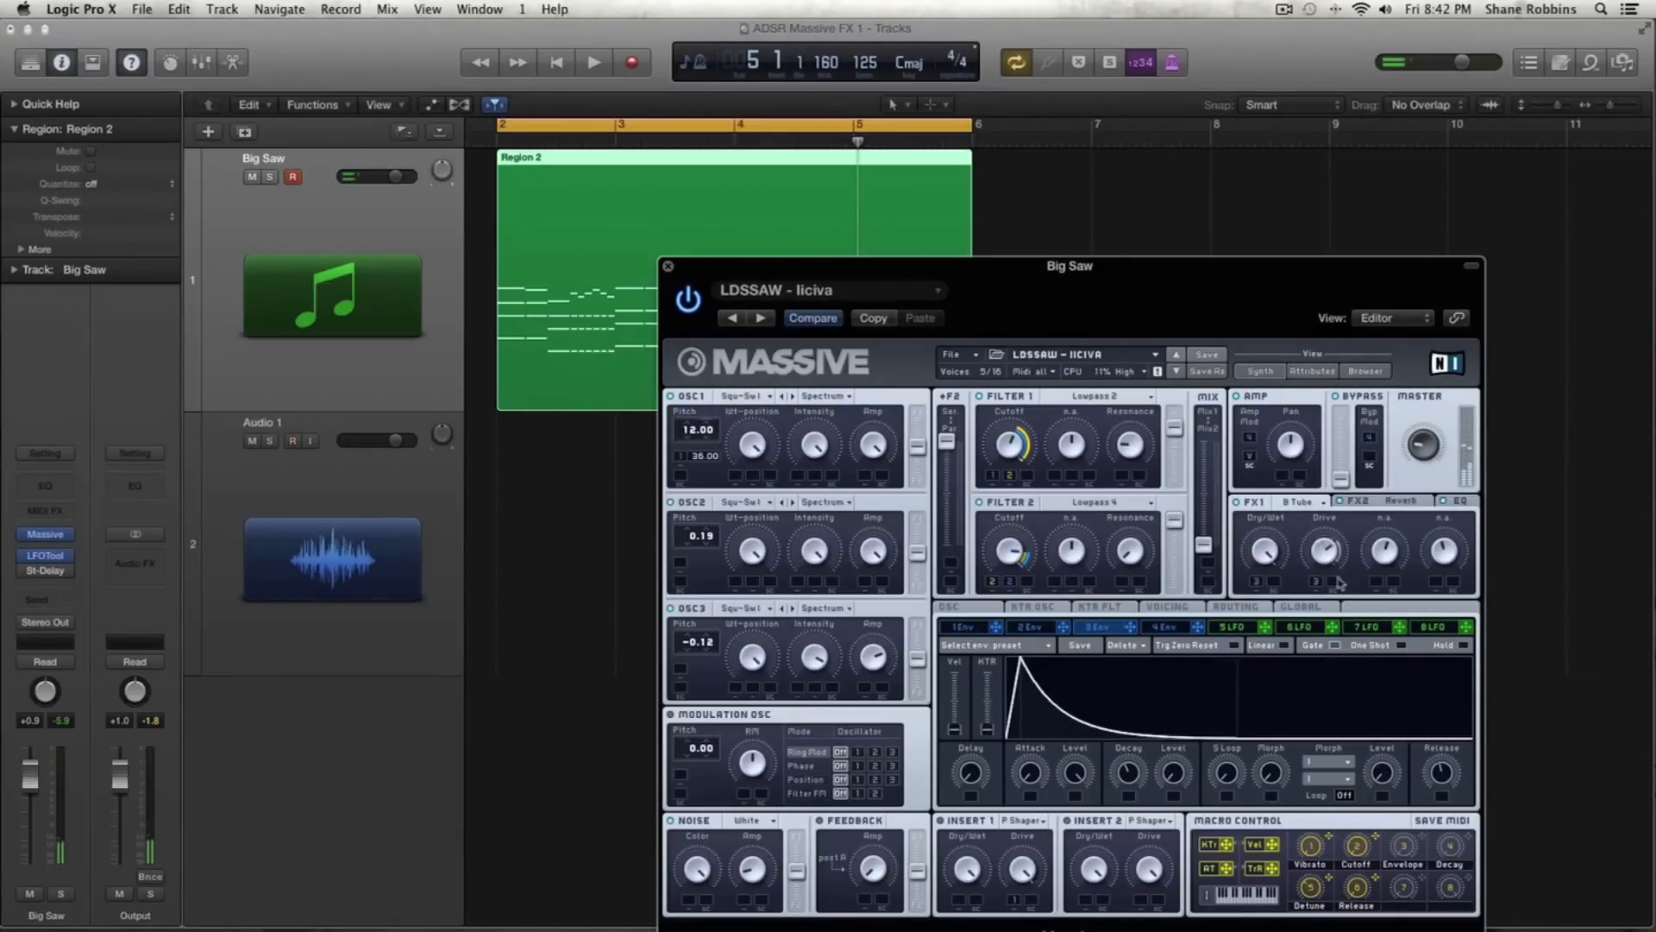
Step: Cycle the FX1 effect through Tele Tube, Classic Tube and Tele Tube again for another comparison
{"action": "left_click", "coordinate": [1305, 510]}
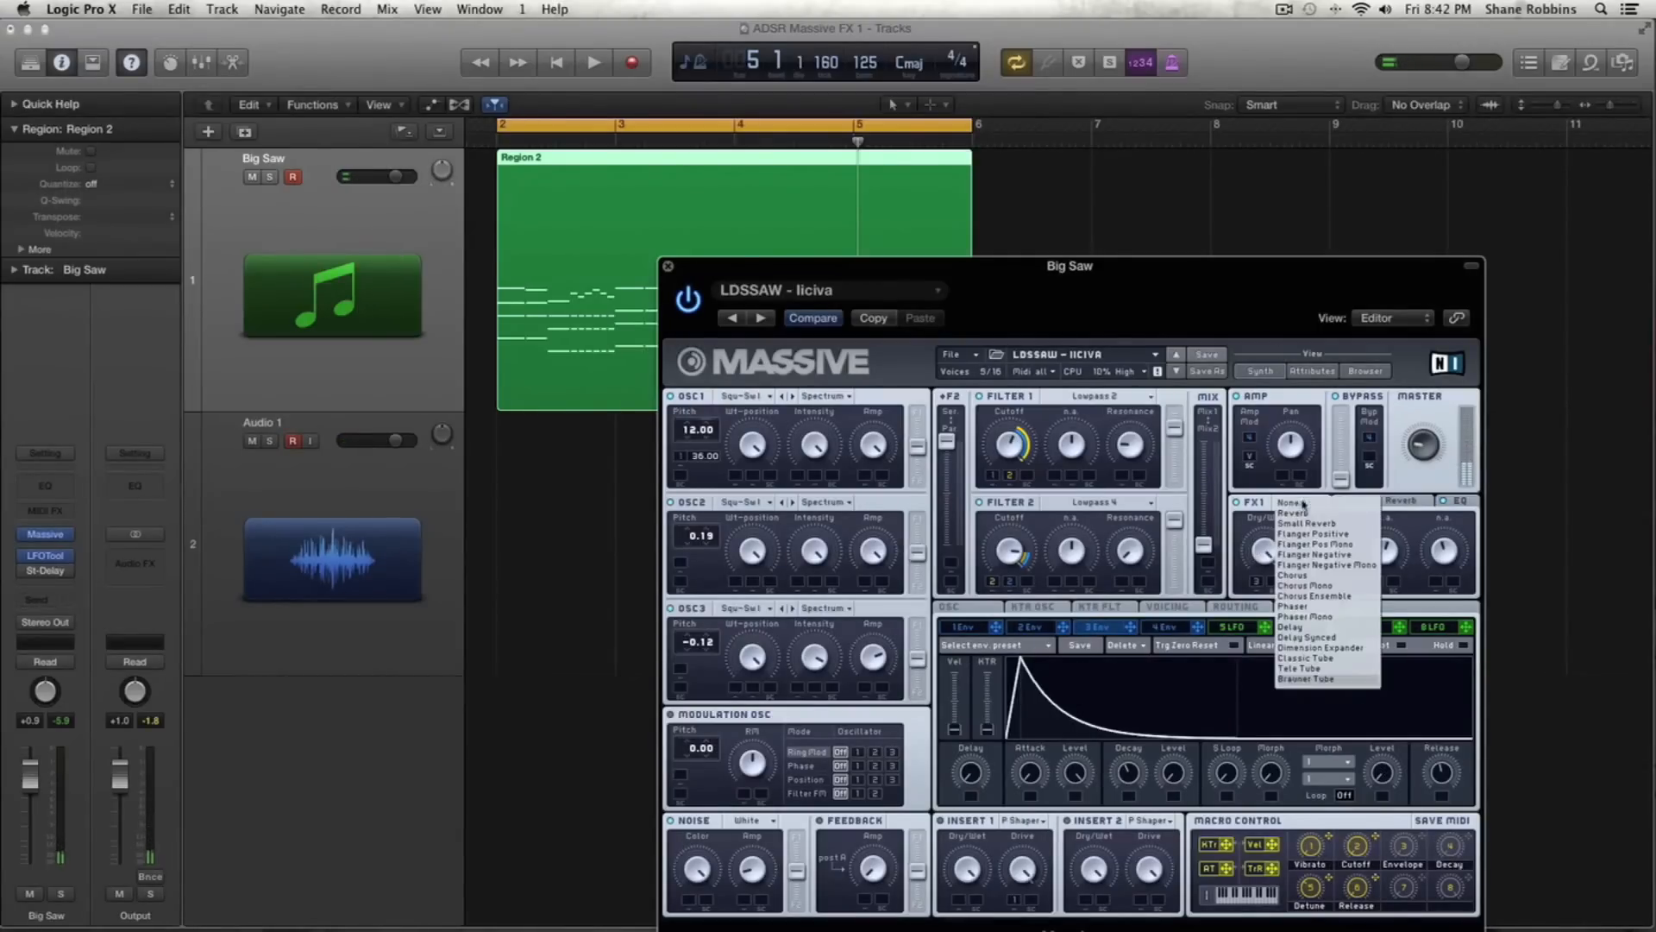
{"action": "left_click", "coordinate": [1338, 670]}
{"action": "left_click", "coordinate": [1306, 504]}
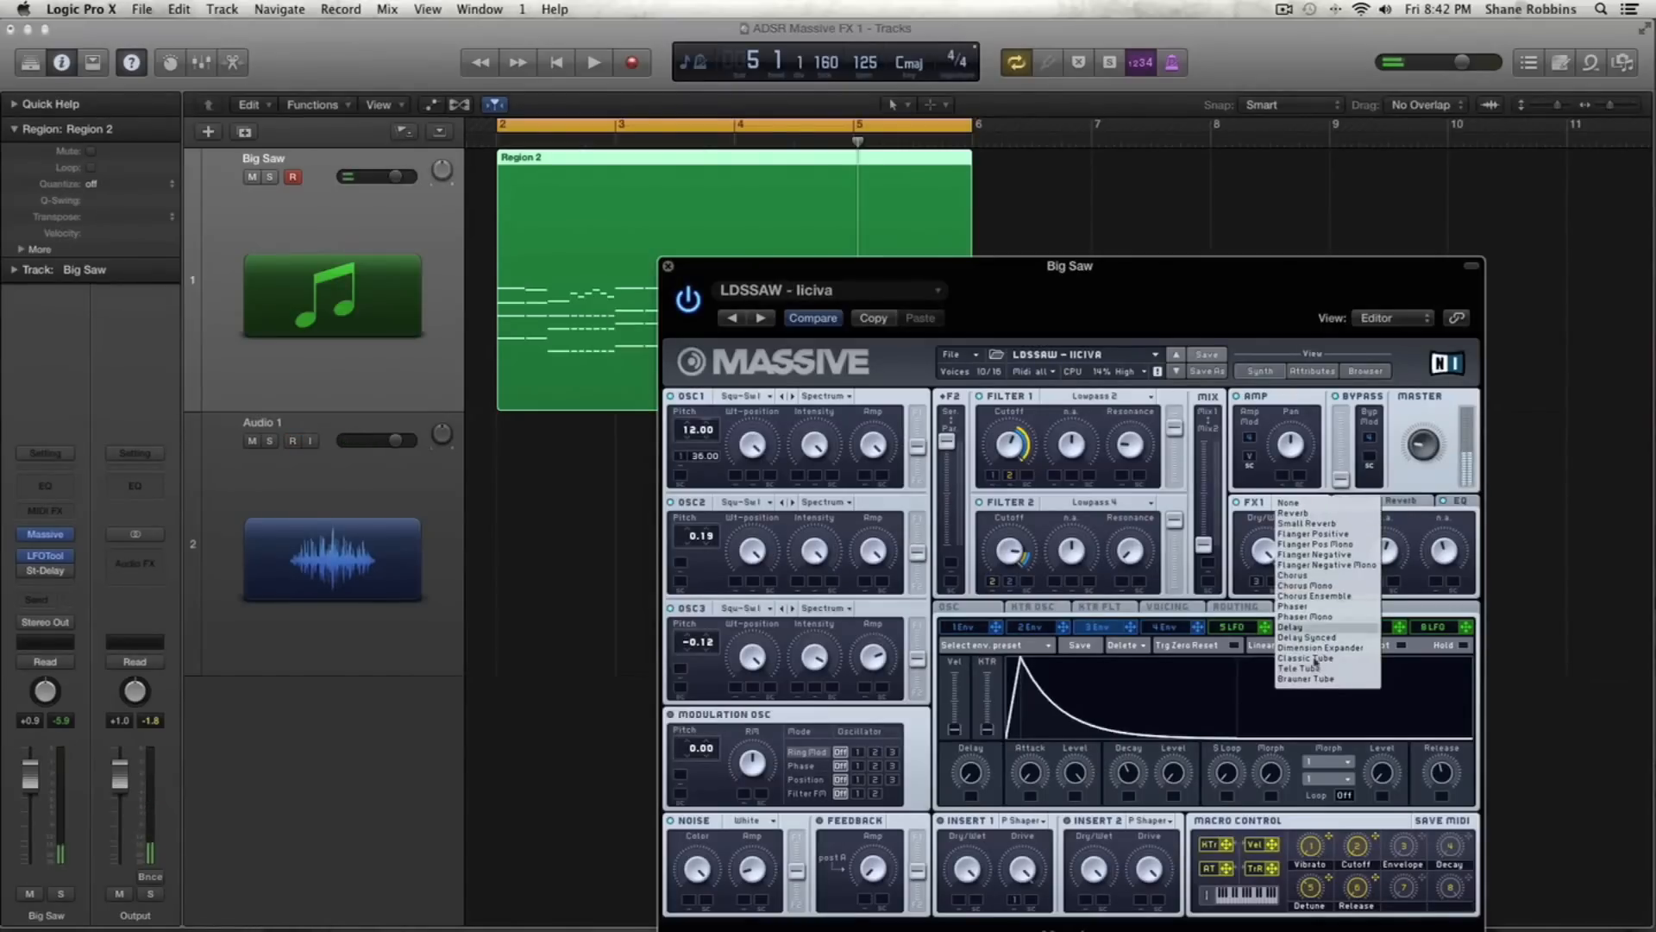
{"action": "left_click", "coordinate": [1315, 658]}
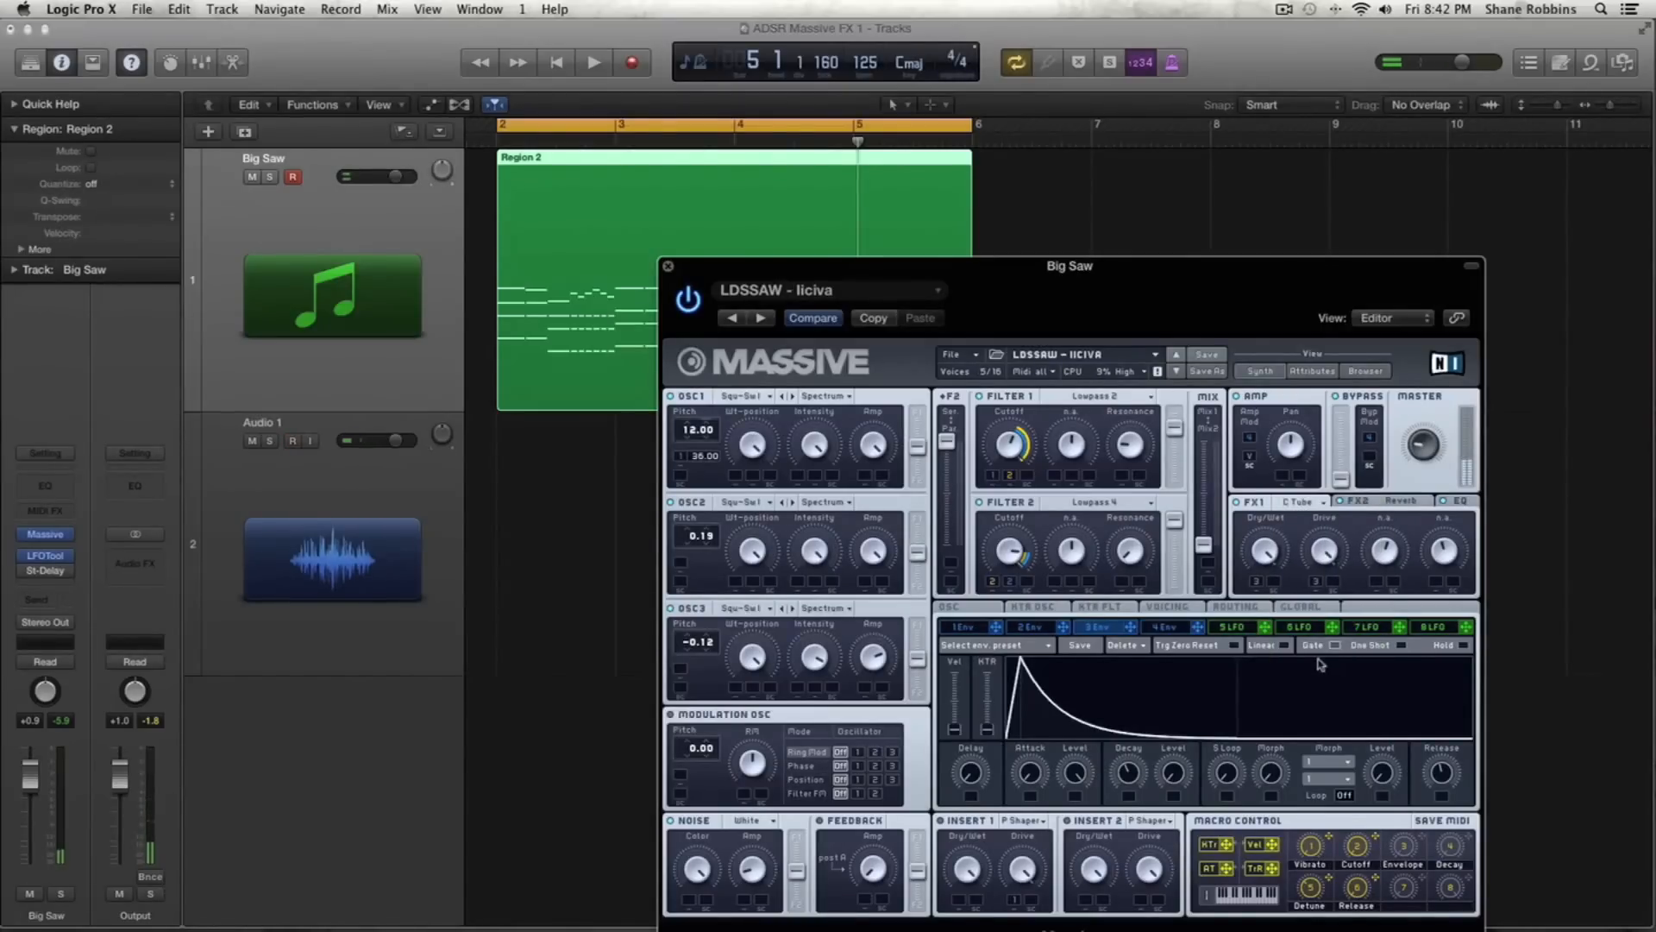
{"action": "left_click", "coordinate": [1308, 508]}
{"action": "left_click", "coordinate": [1326, 672]}
Step: Set the FX1 effect to Brauner Tube and modulate its Dry/Wet and Drive with envelope 3
{"action": "left_click", "coordinate": [1305, 502]}
{"action": "left_click", "coordinate": [1327, 679]}
{"action": "left_click", "coordinate": [1305, 501]}
{"action": "left_click", "coordinate": [1323, 682]}
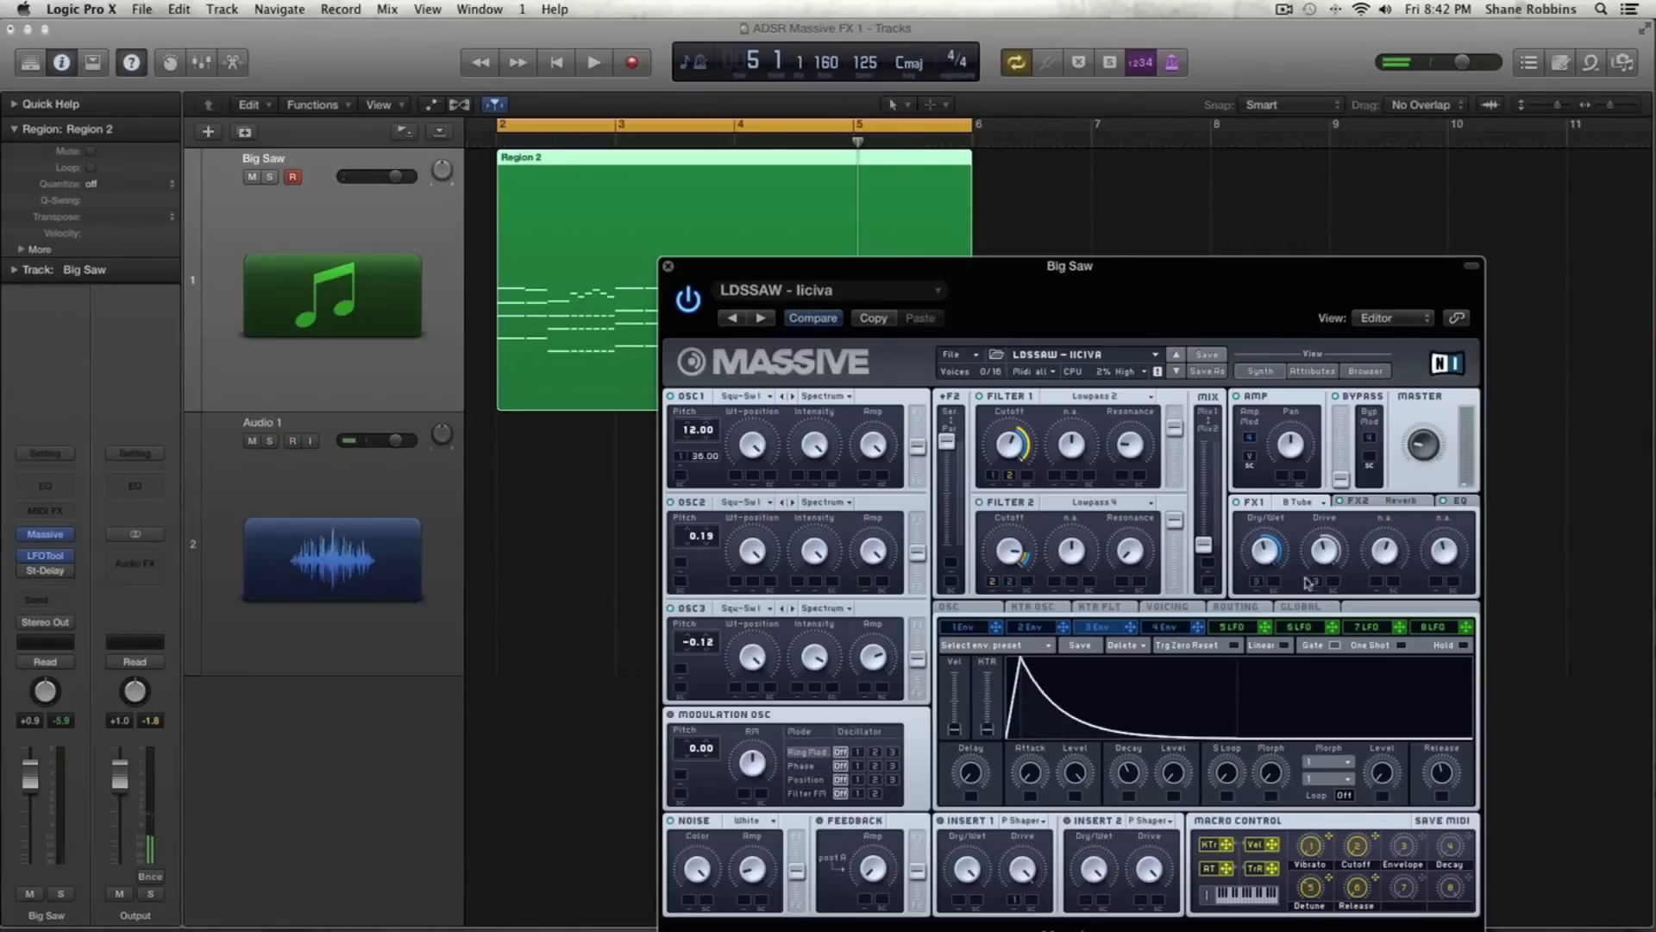
Step: Adjust envelope 3's Attack and the FX1 Dry/Wet and Drive, and play the region to hear the Brauner Tube distortion
{"action": "left_click_drag", "start_coordinate": [1045, 774], "coordinate": [1077, 833]}
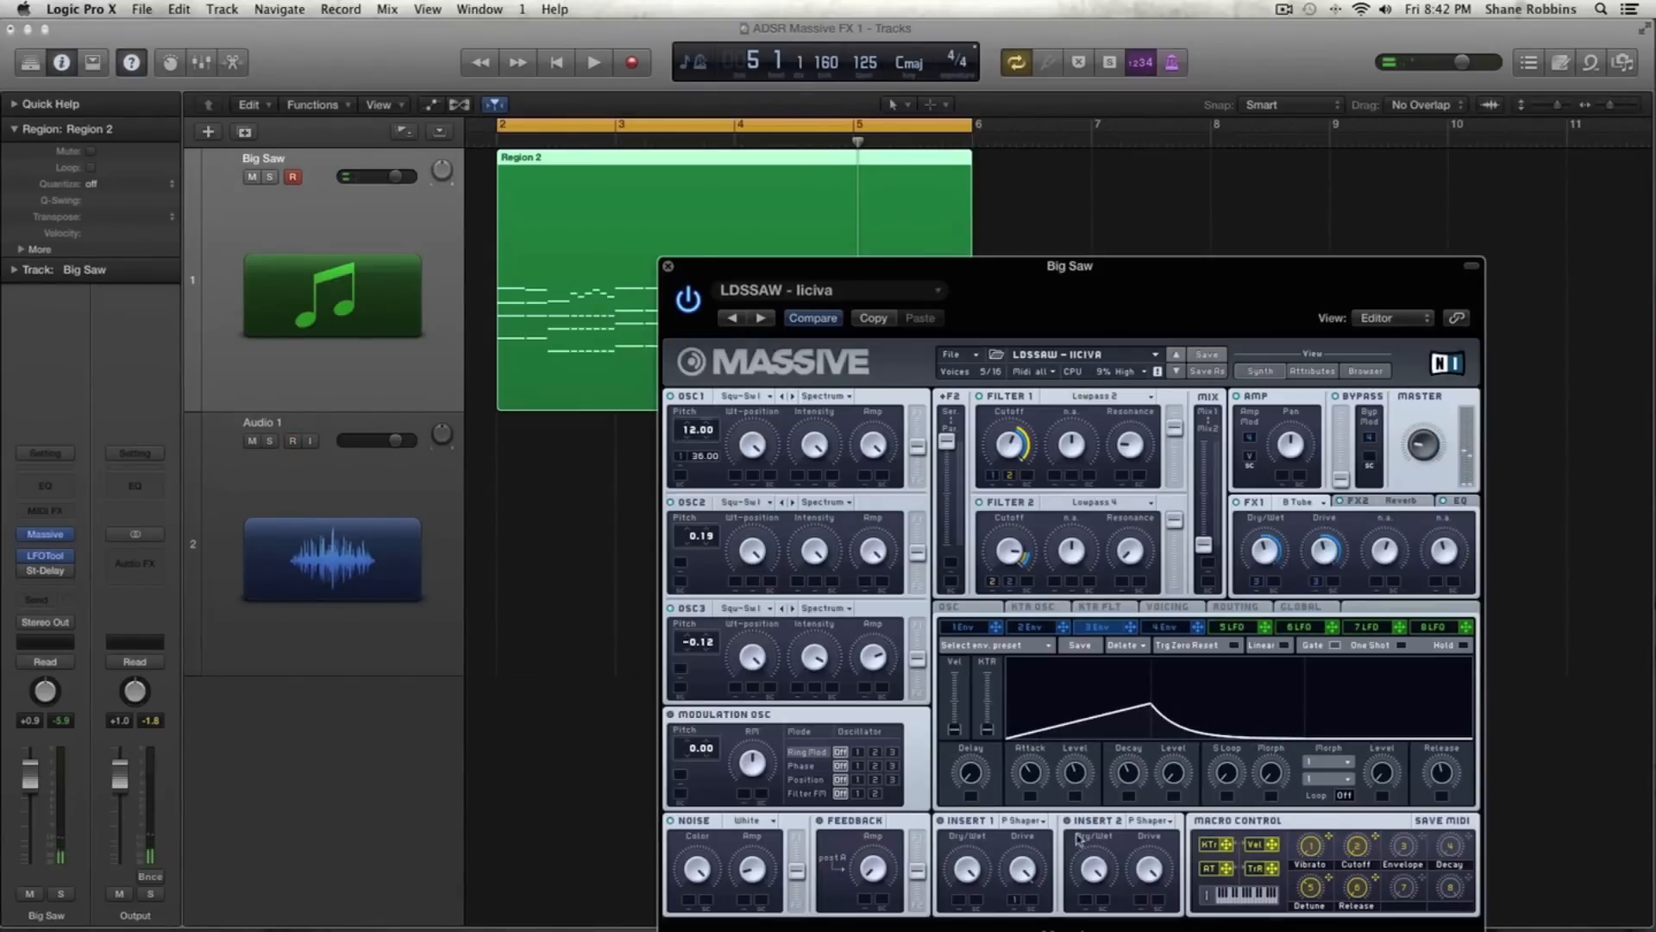
{"action": "key", "text": "space"}
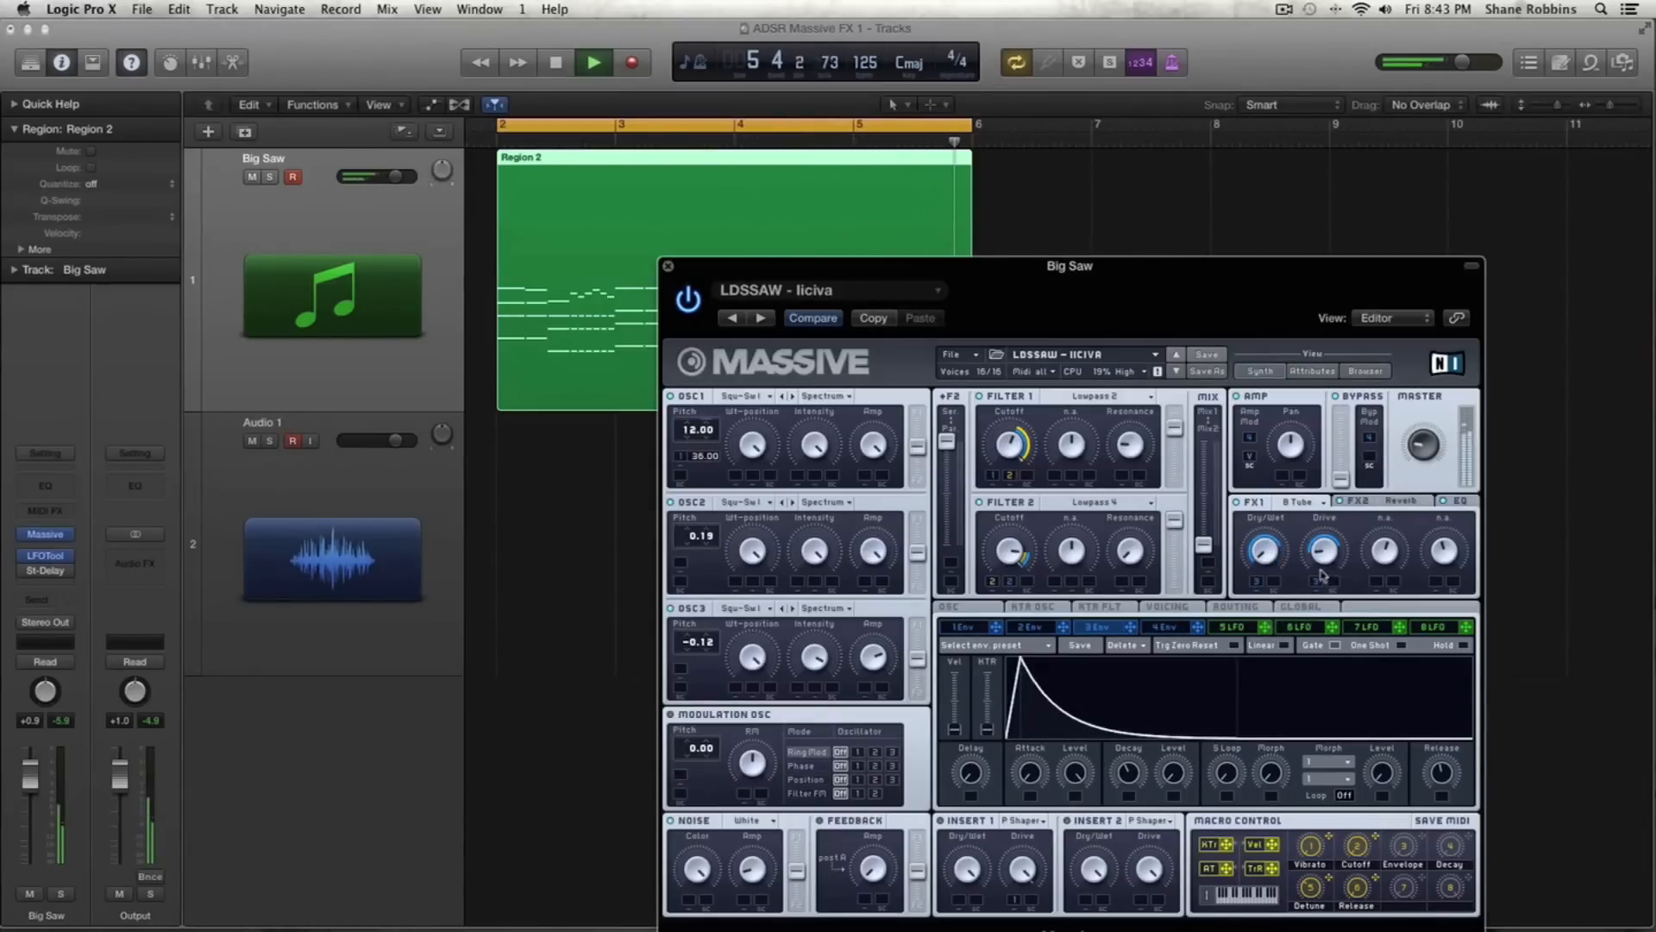
{"action": "key", "text": "space"}
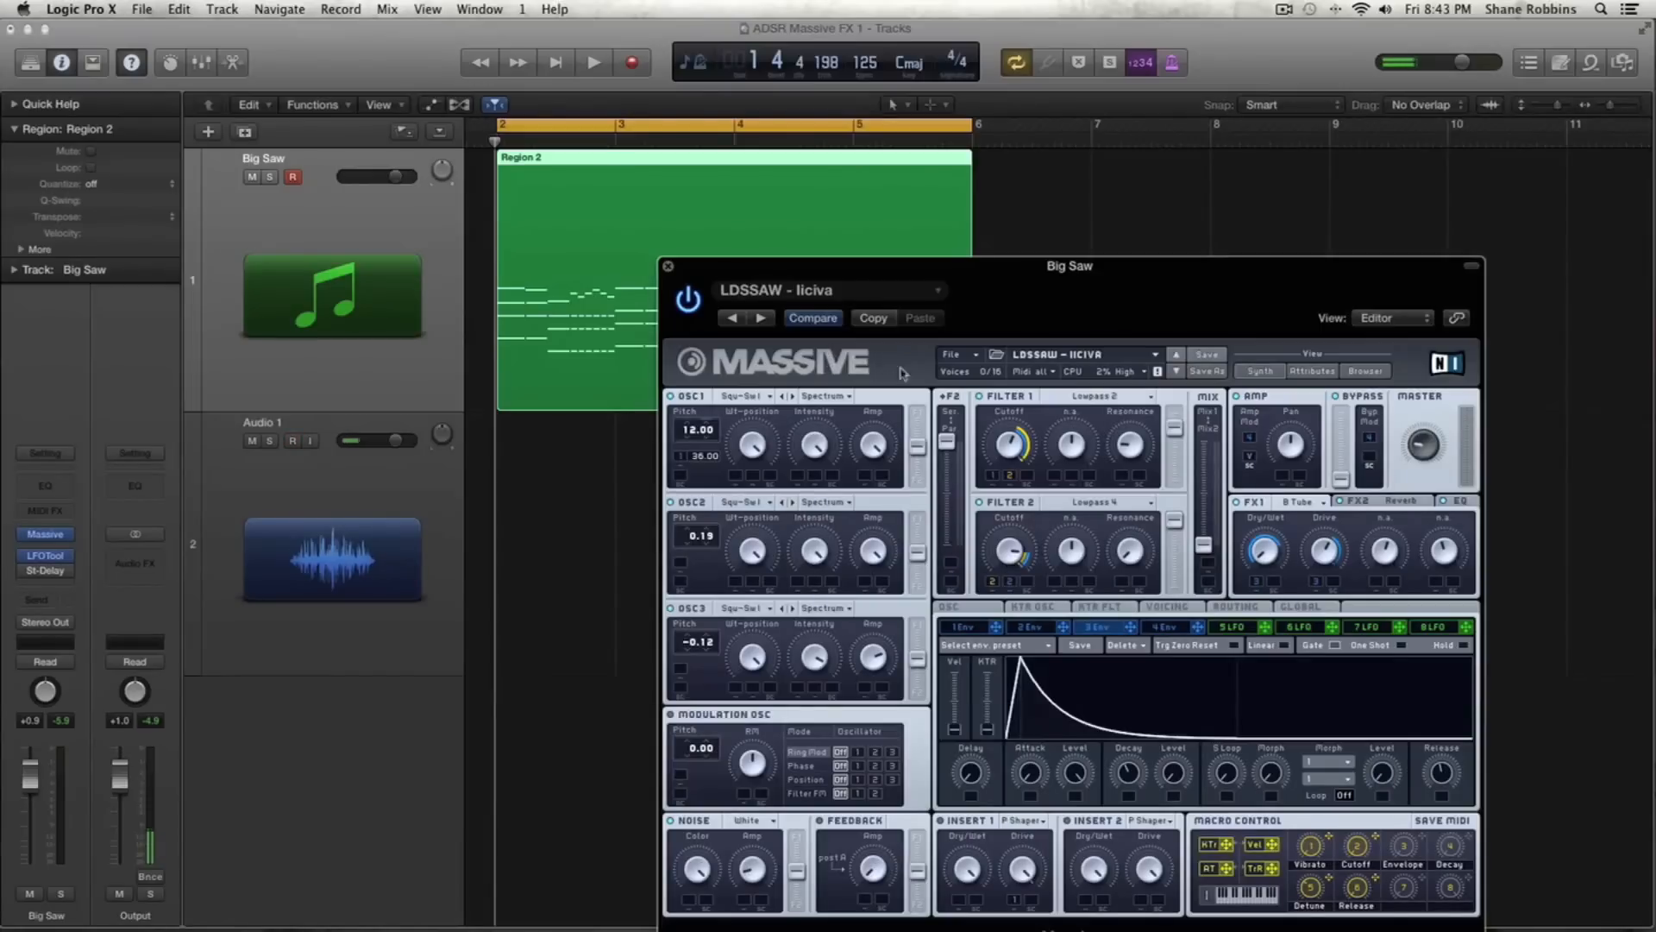
Step: Review the available FX1 effect types, keeping Brauner Tube selected
{"action": "left_click", "coordinate": [1294, 502]}
{"action": "left_click", "coordinate": [1324, 680]}
{"action": "left_click", "coordinate": [1308, 509]}
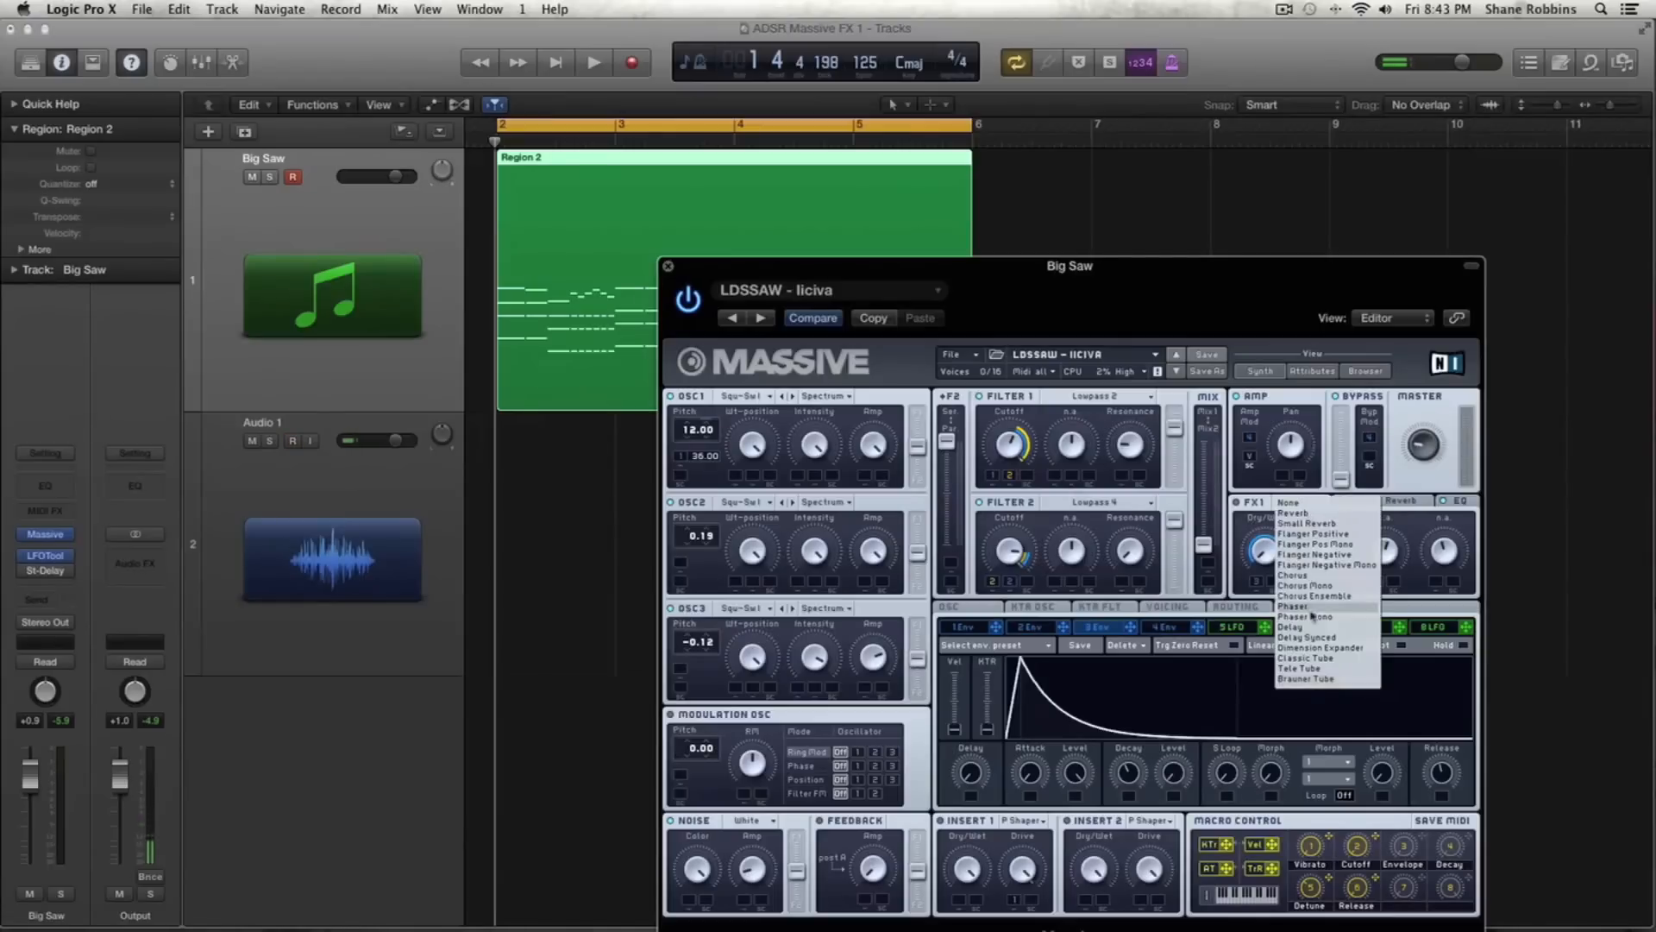
{"action": "left_click", "coordinate": [1241, 585]}
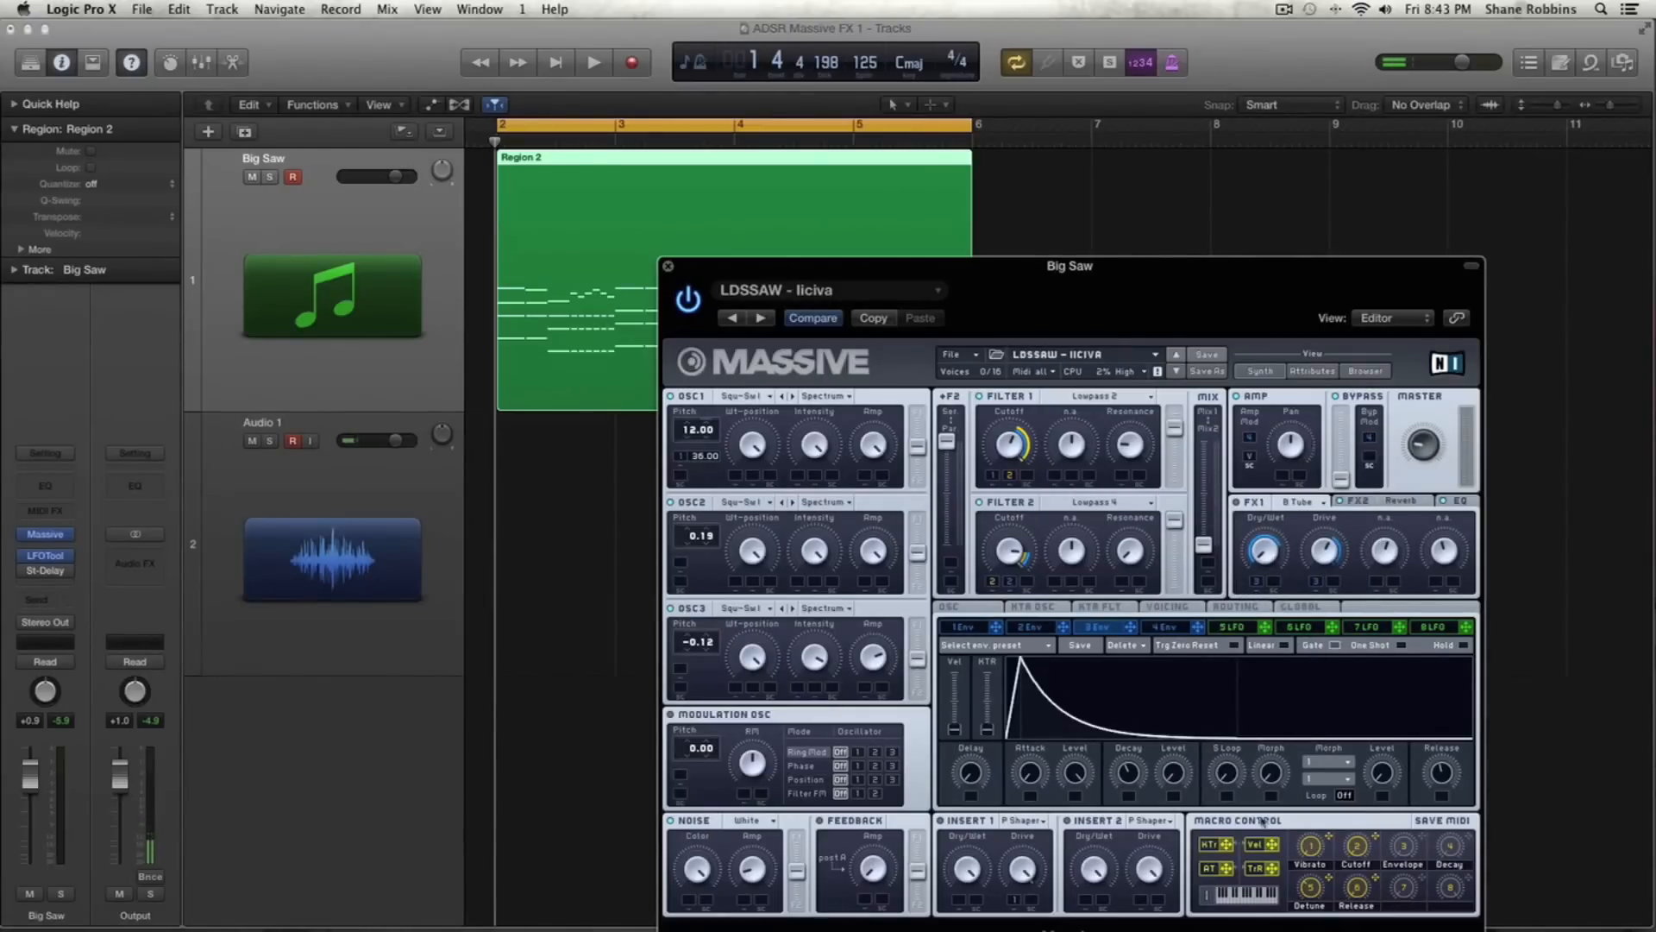
Step: Set Insert 1 to Sine Shaper and play the region to hear it combined with the tube effect
{"action": "left_click", "coordinate": [1006, 822]}
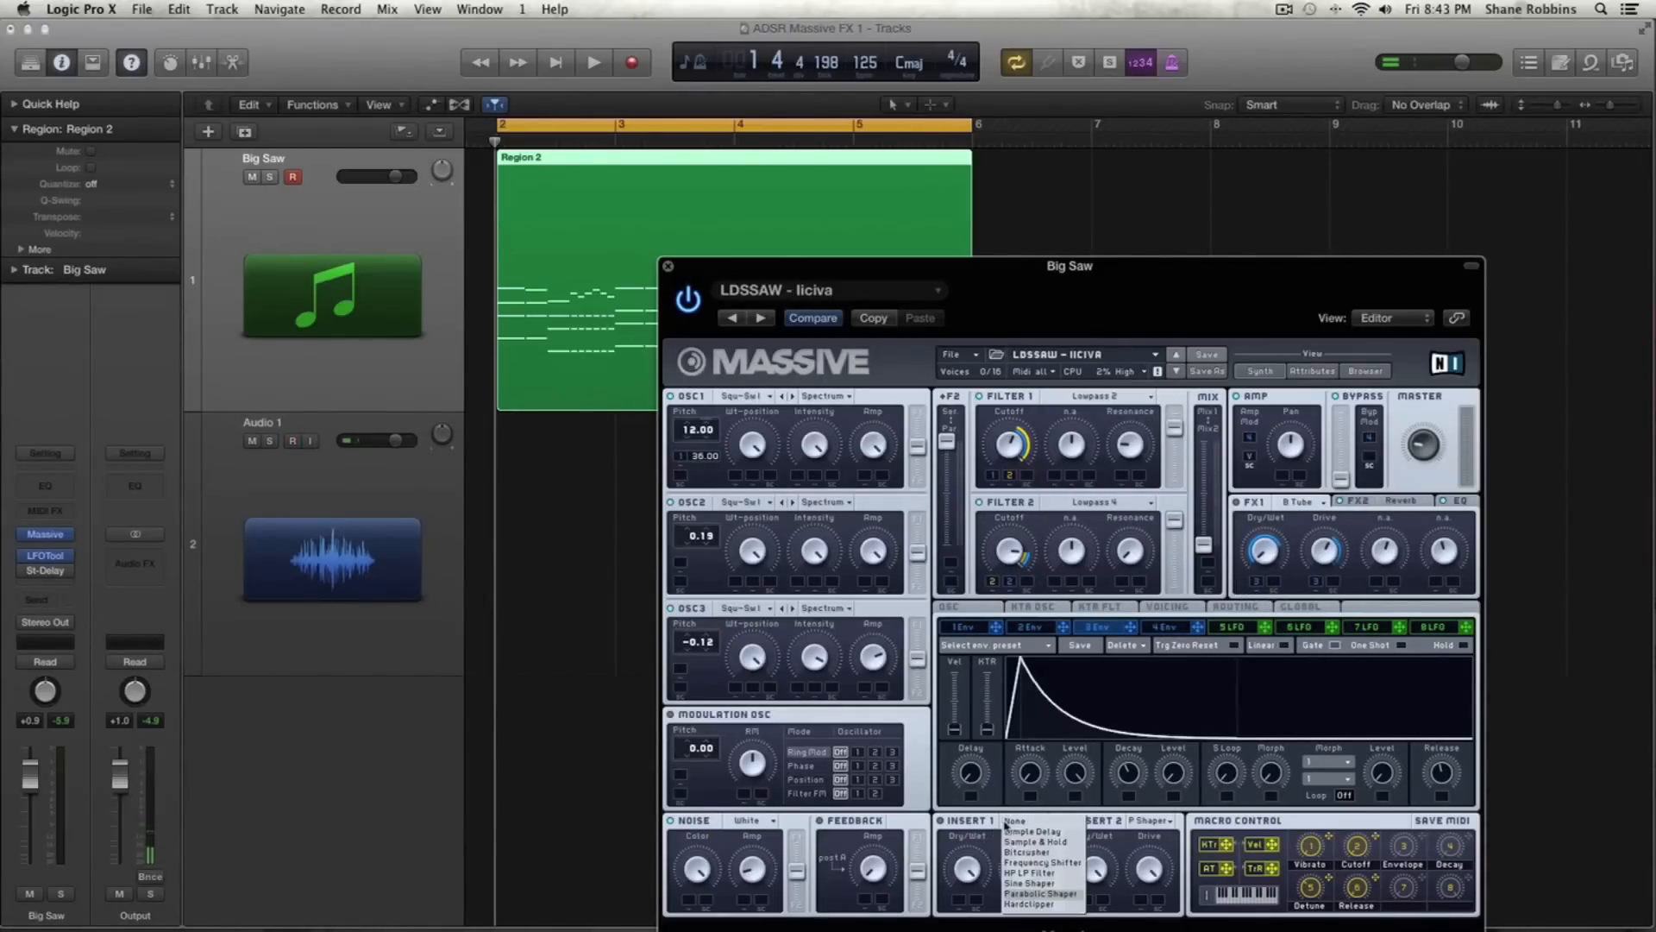
{"action": "left_click", "coordinate": [1061, 895]}
{"action": "left_click", "coordinate": [1018, 821]}
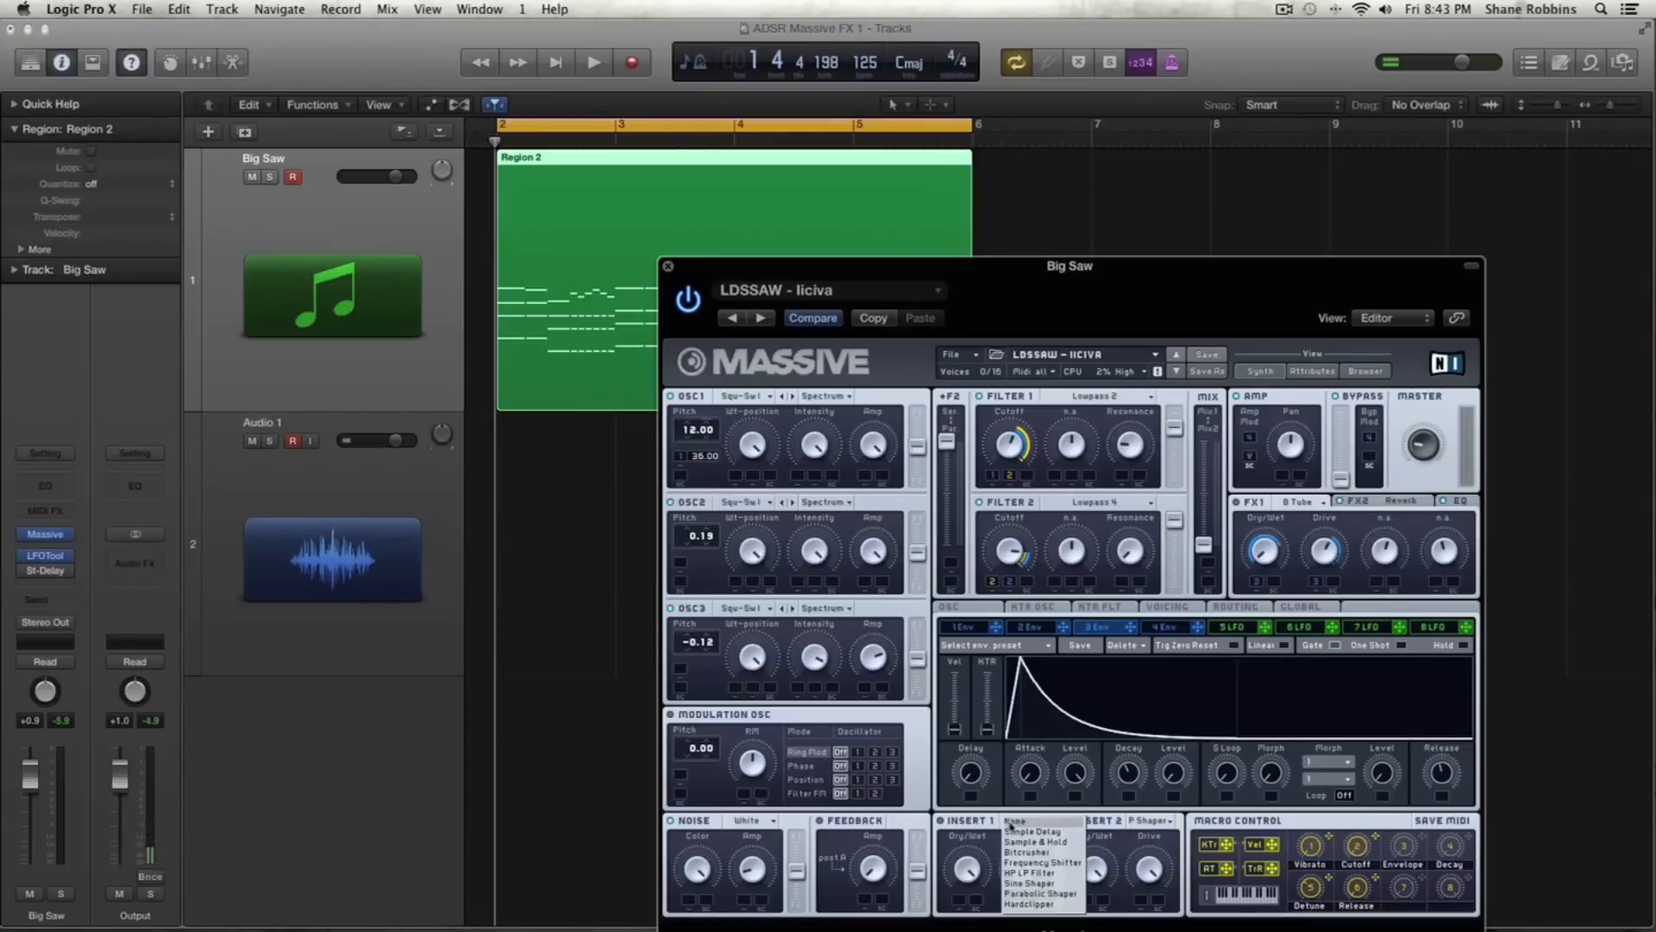
{"action": "left_click", "coordinate": [1049, 880]}
{"action": "key", "text": "space"}
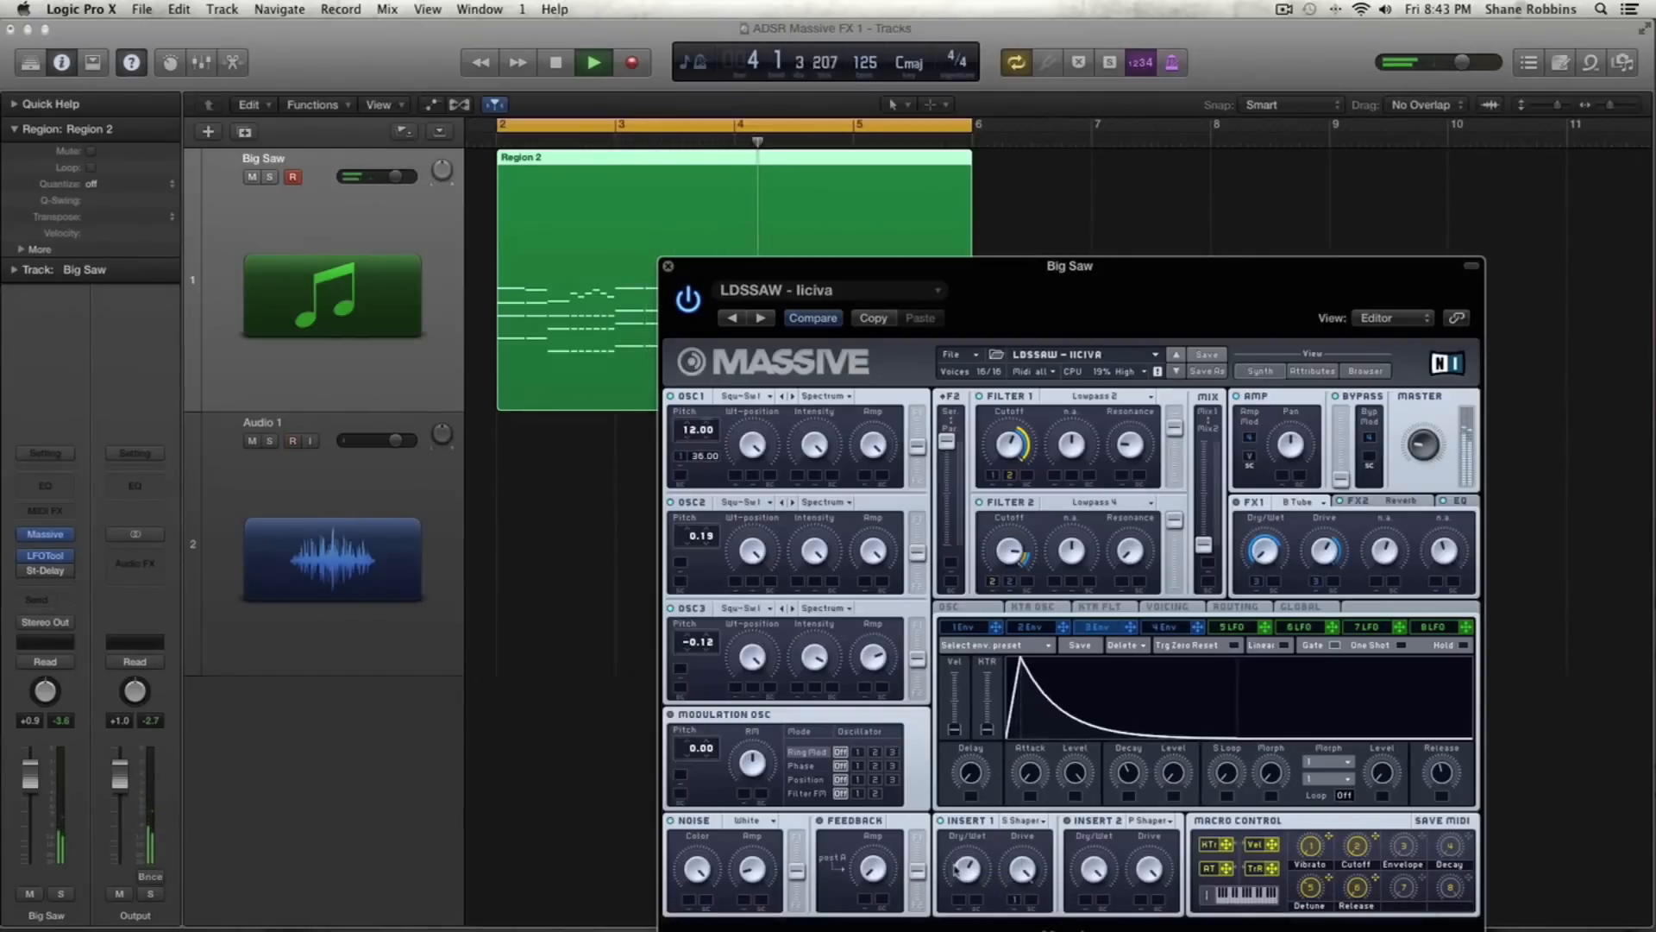
{"action": "key", "text": "space"}
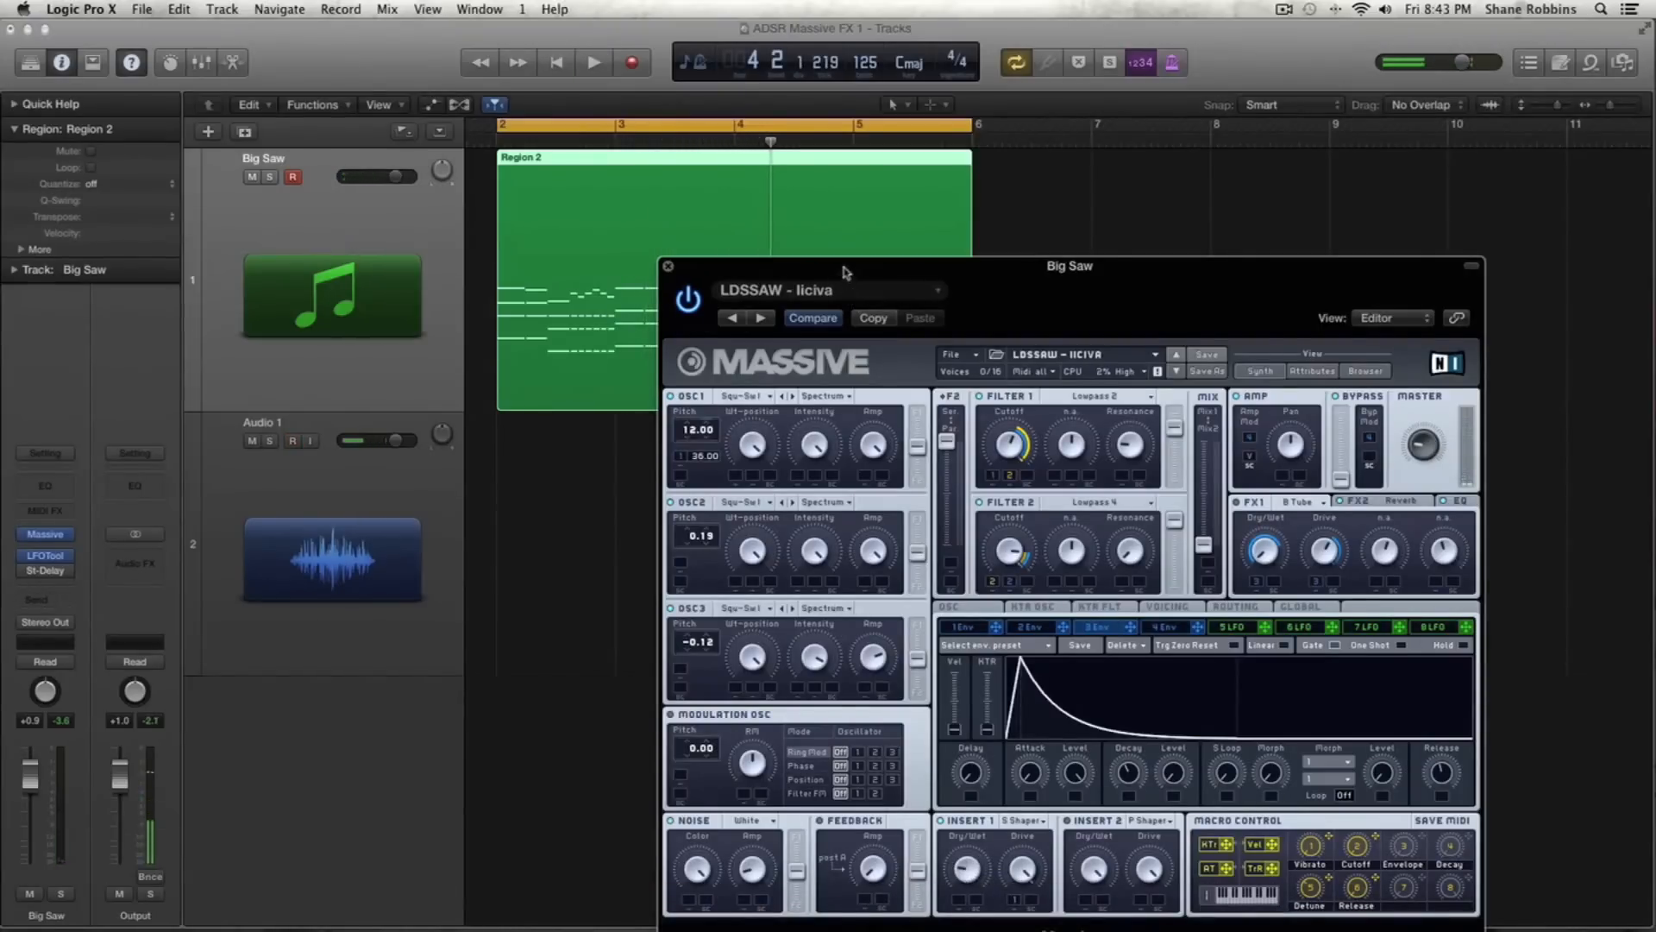
Step: Move the Massive window up to show the full editor, and adjust Insert 1's Drive and Dry/Wet while playing the region
{"action": "left_click_drag", "start_coordinate": [844, 267], "coordinate": [829, 175]}
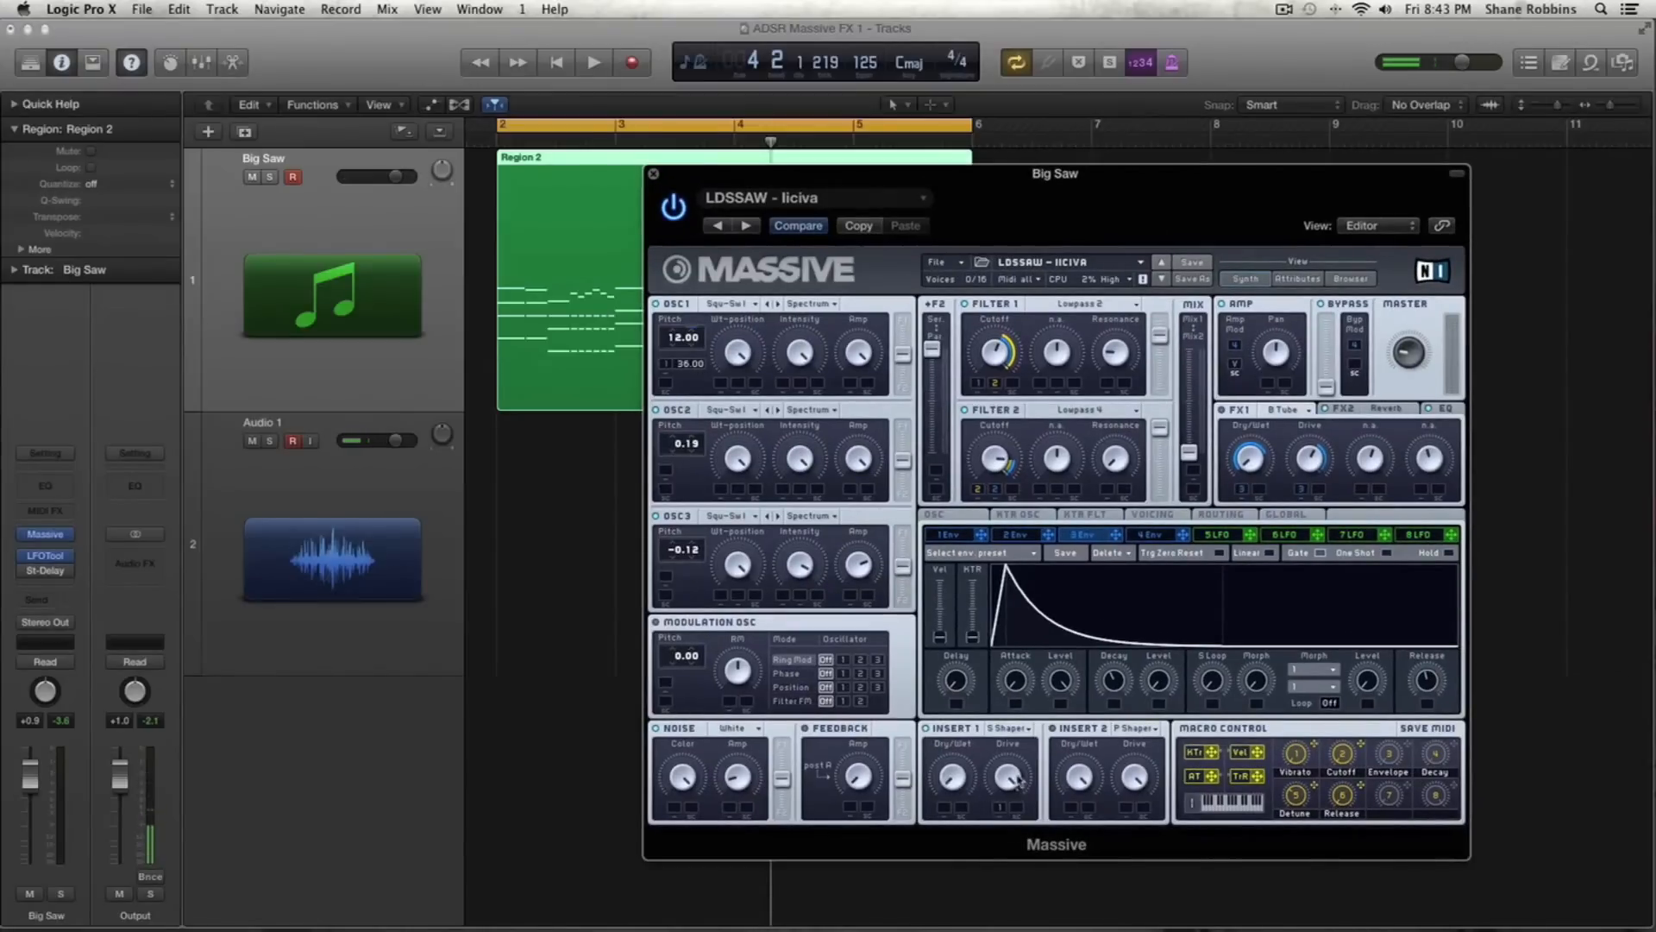
{"action": "key", "text": "space"}
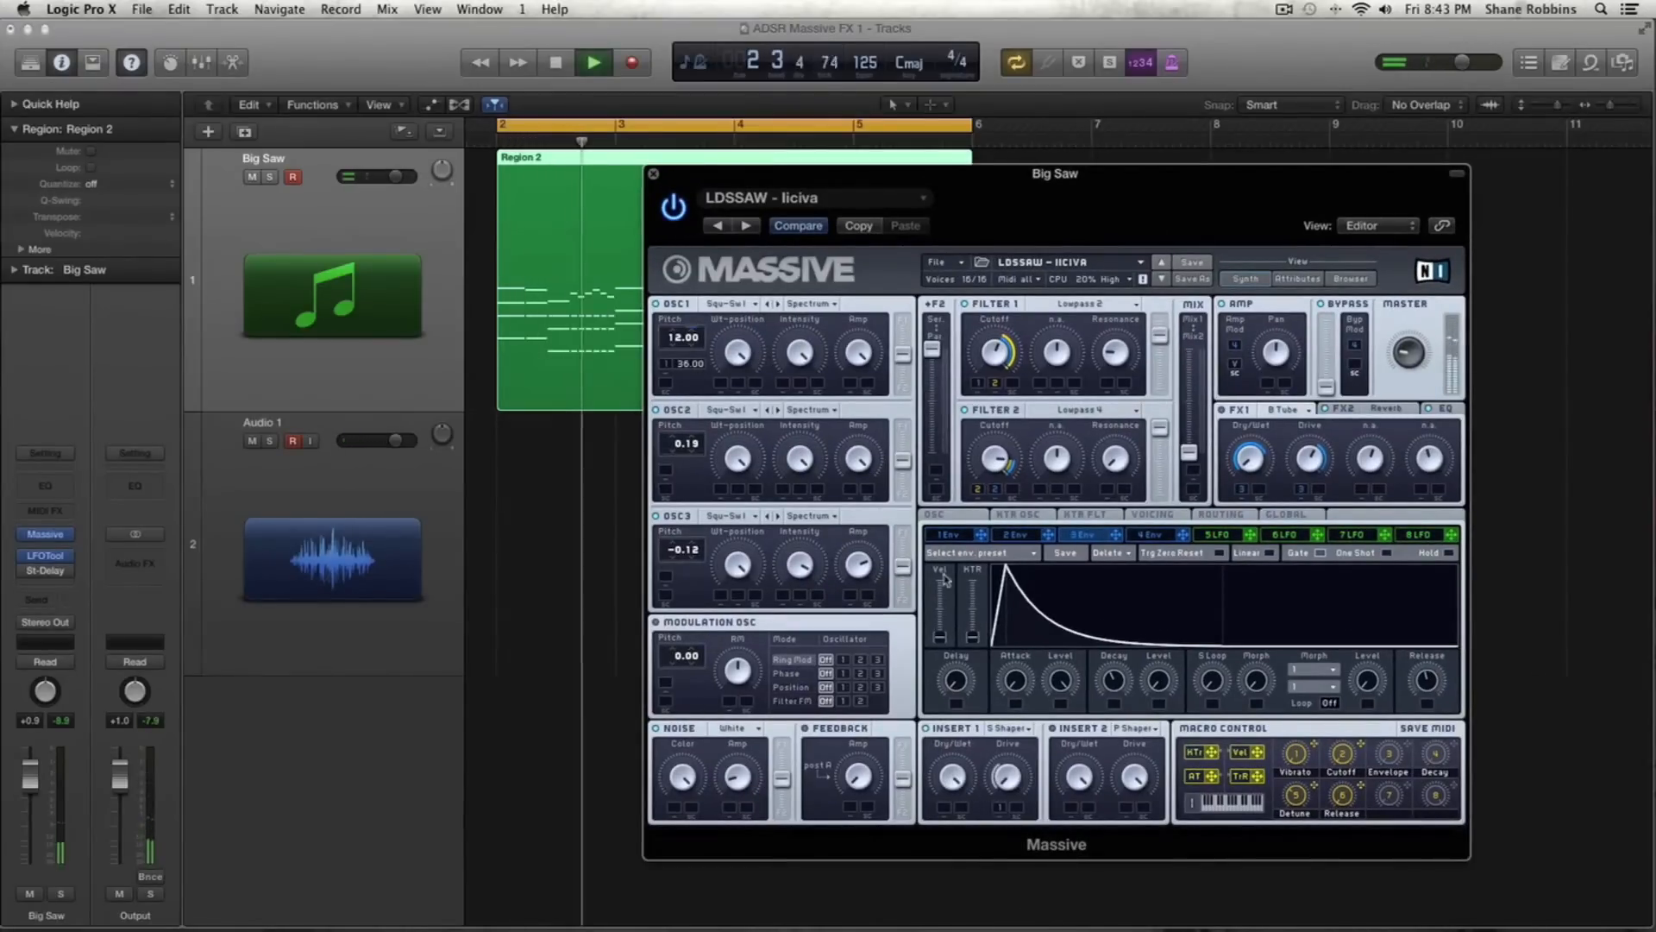
{"action": "key", "text": "space"}
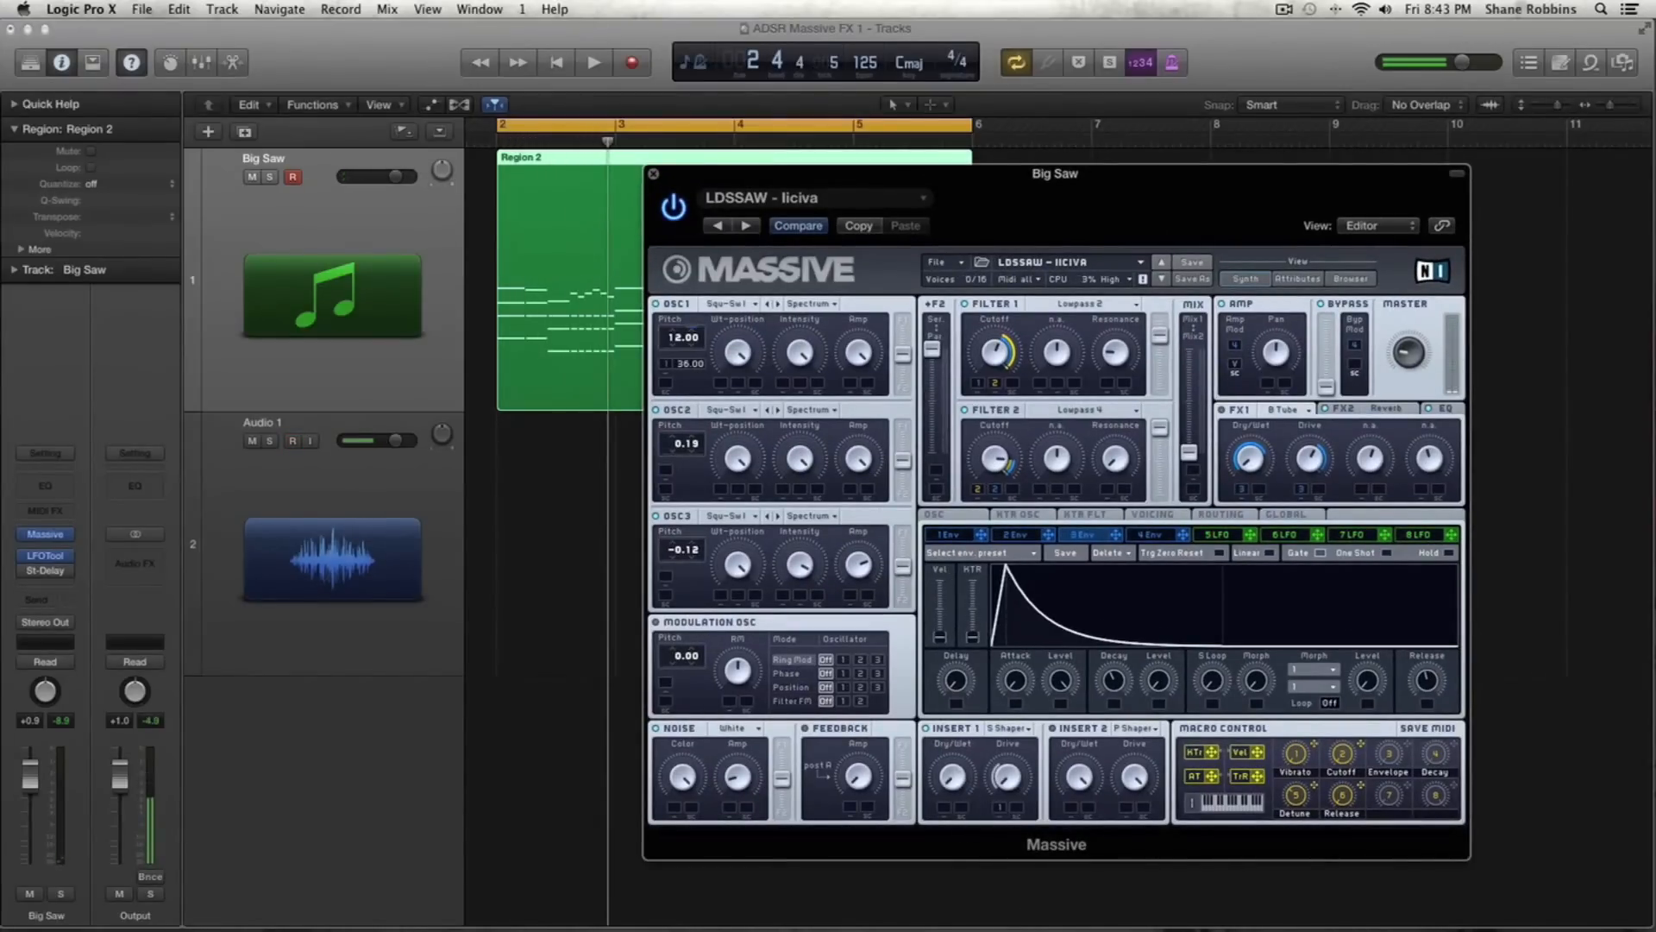
{"action": "key", "text": "space"}
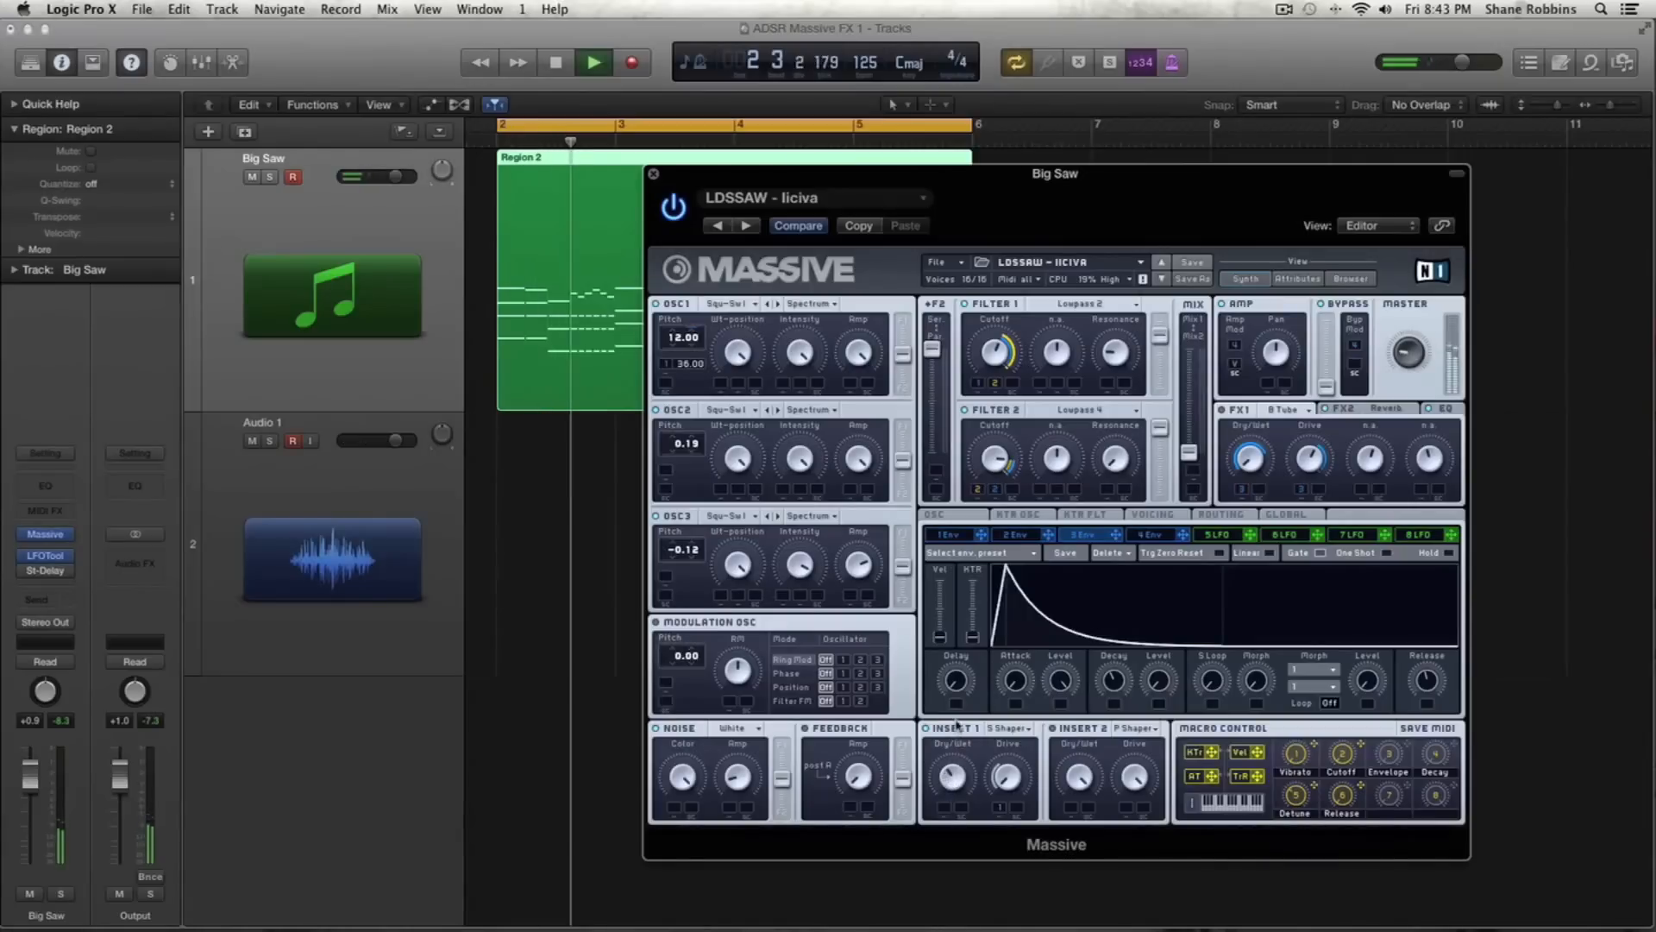
{"action": "key", "text": "space"}
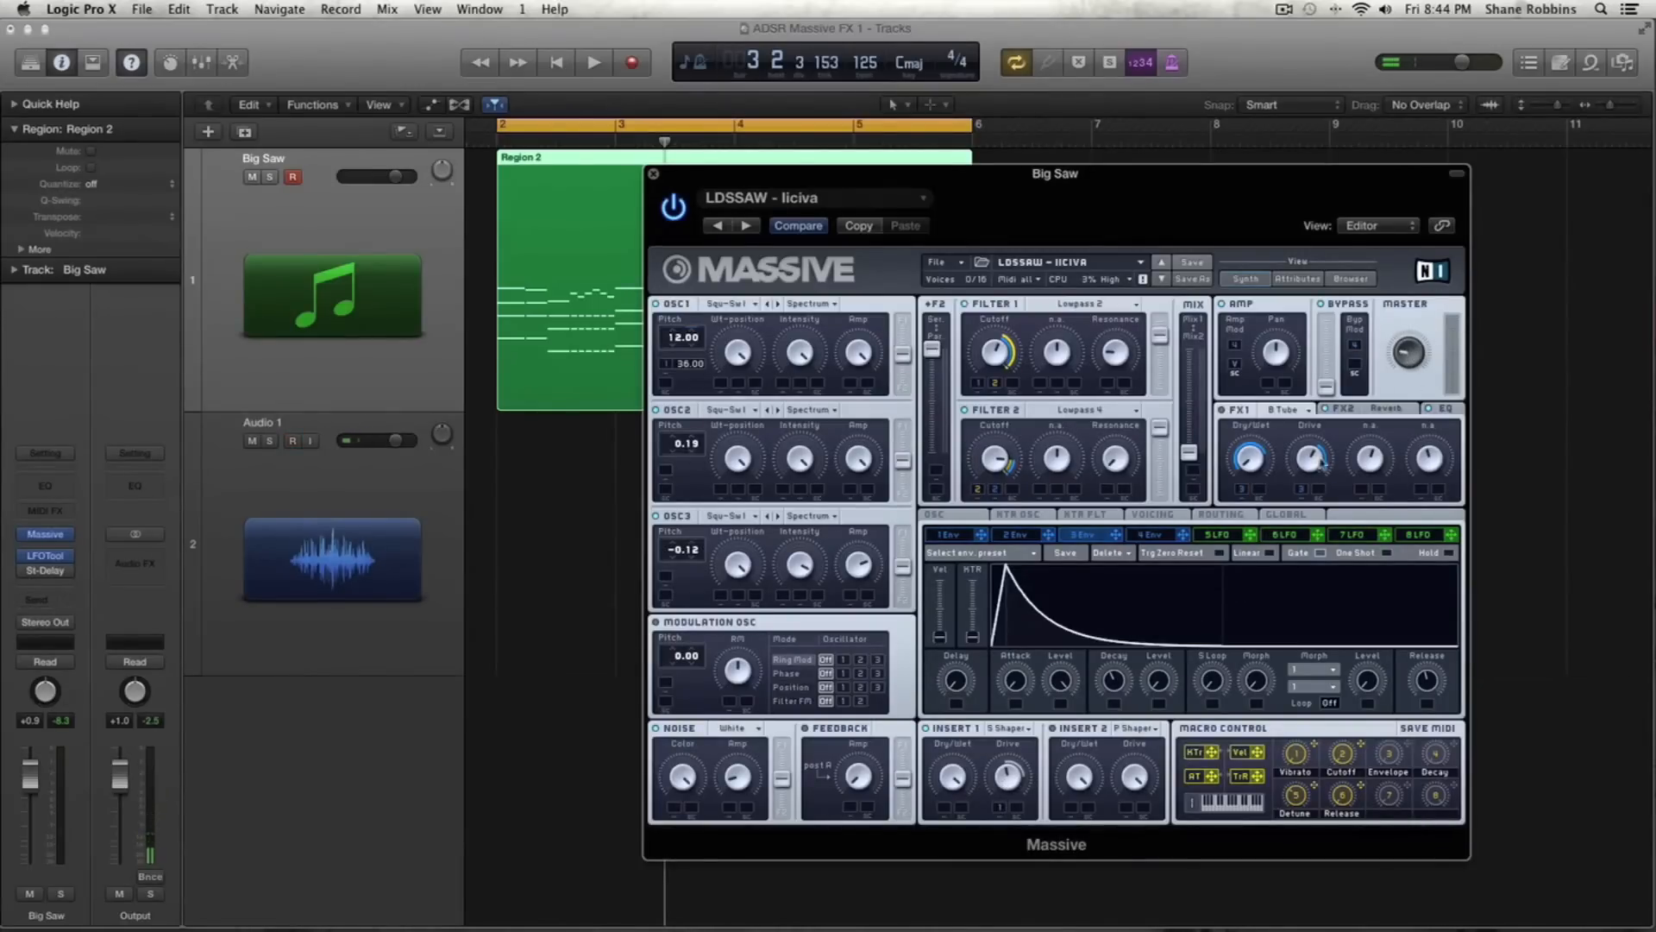
Step: Fine-tune Insert 1's Dry/Wet and Drive during playback and check its effect types while keeping Sine Shaper
{"action": "key", "text": "space"}
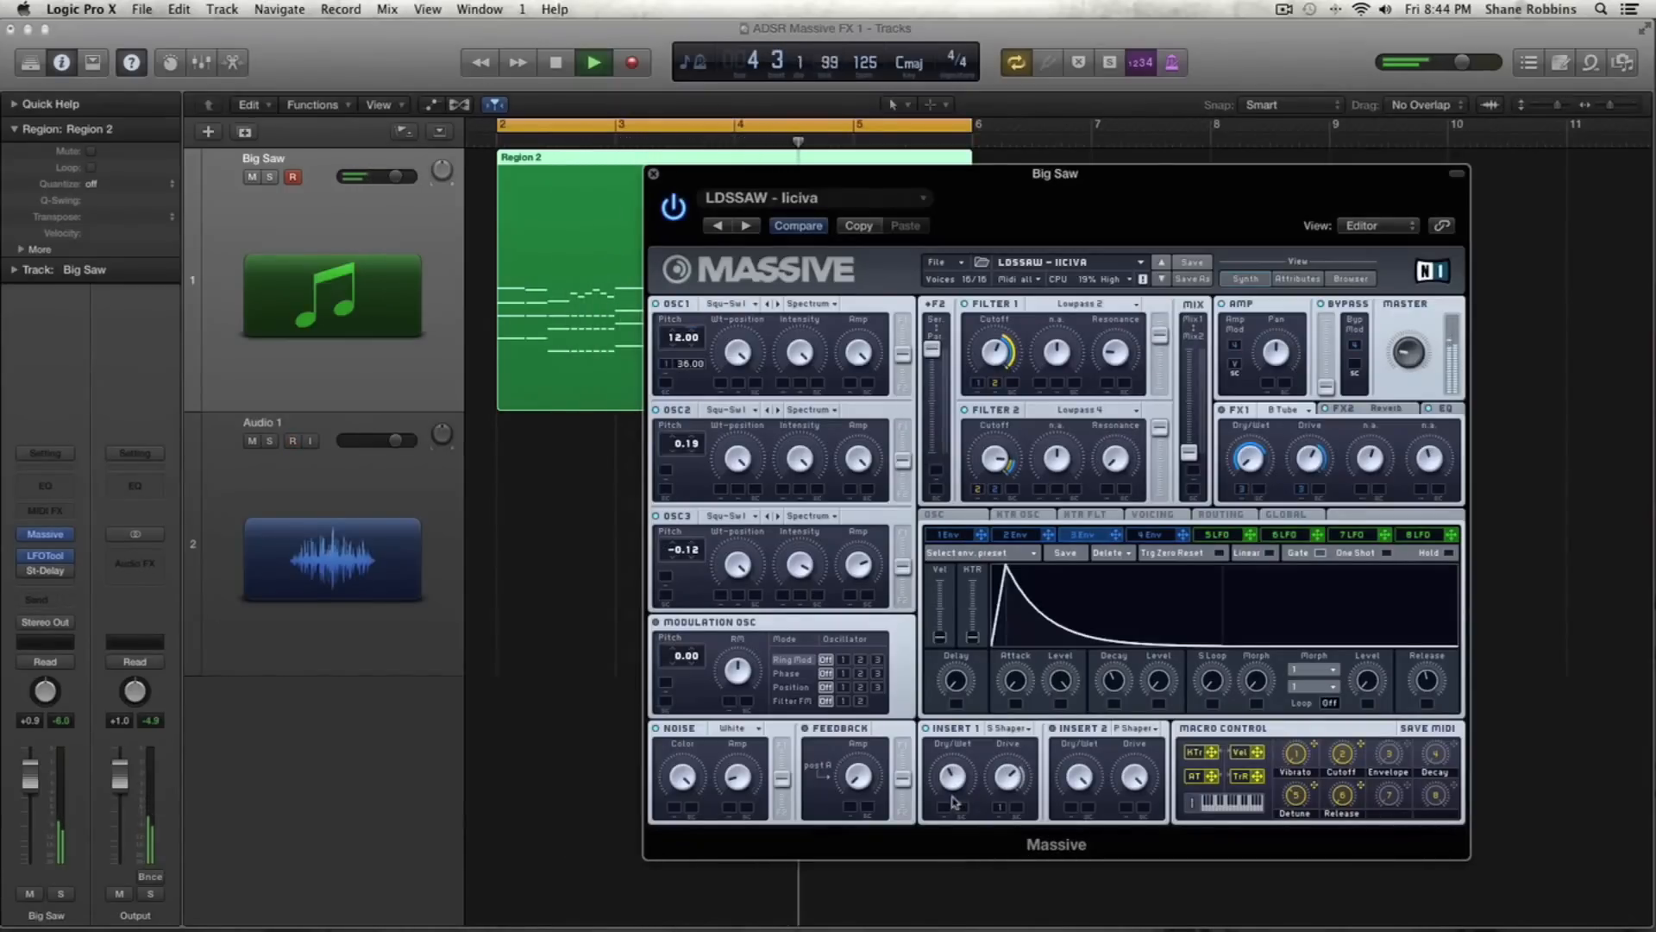
{"action": "key", "text": "space"}
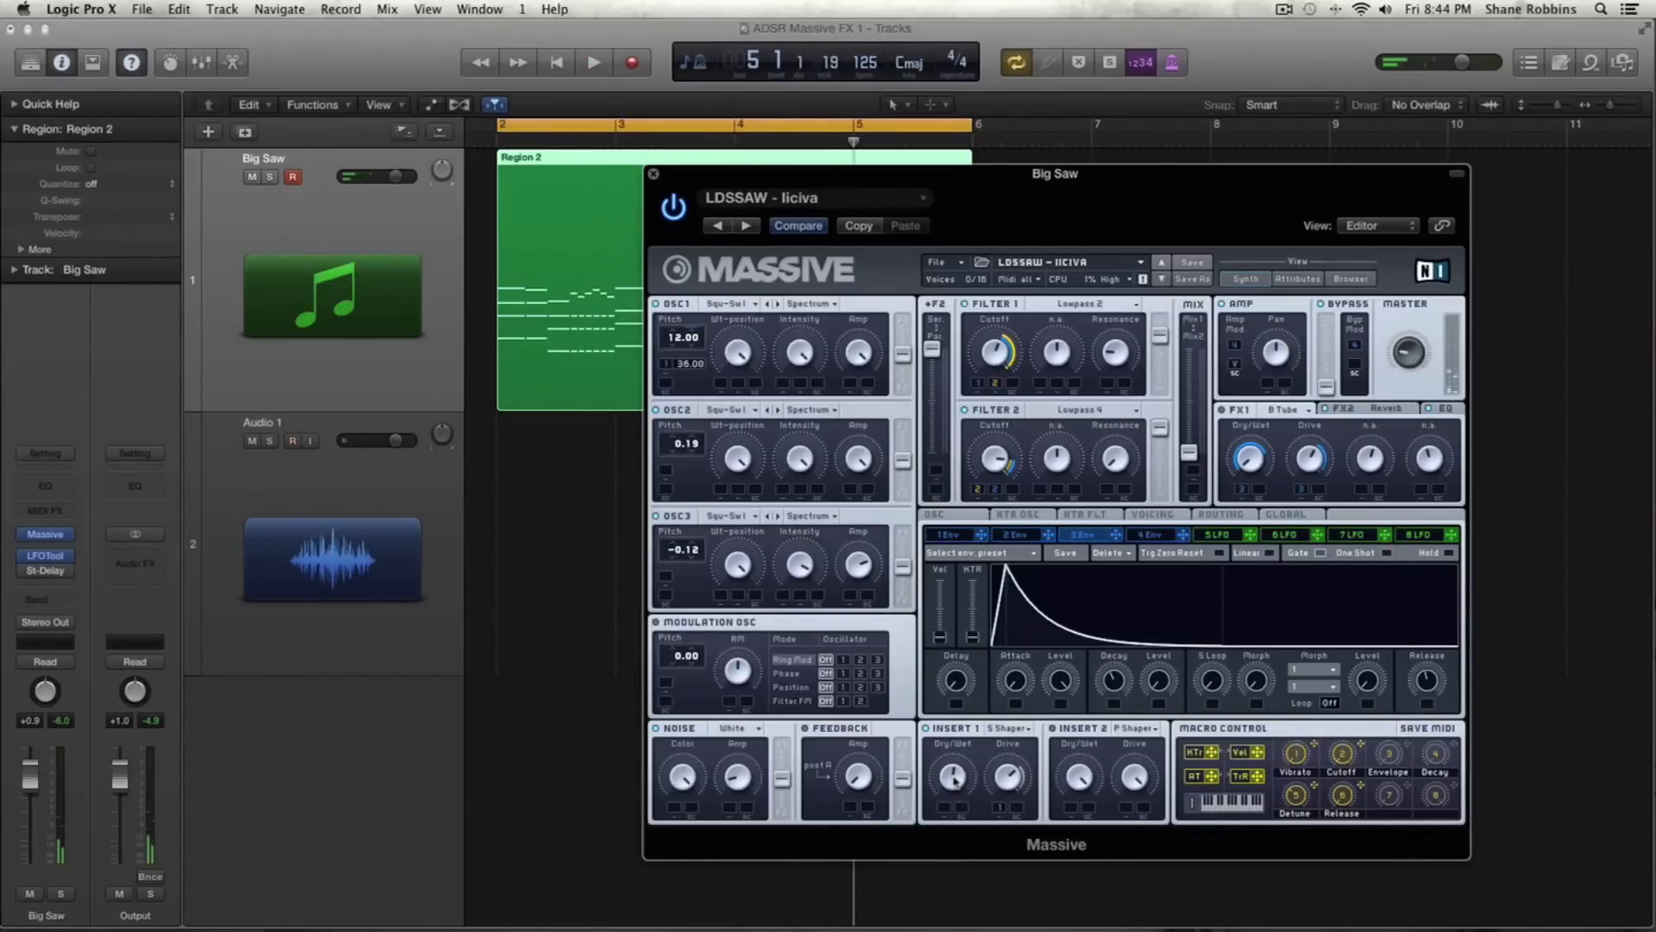
{"action": "left_click", "coordinate": [1018, 728]}
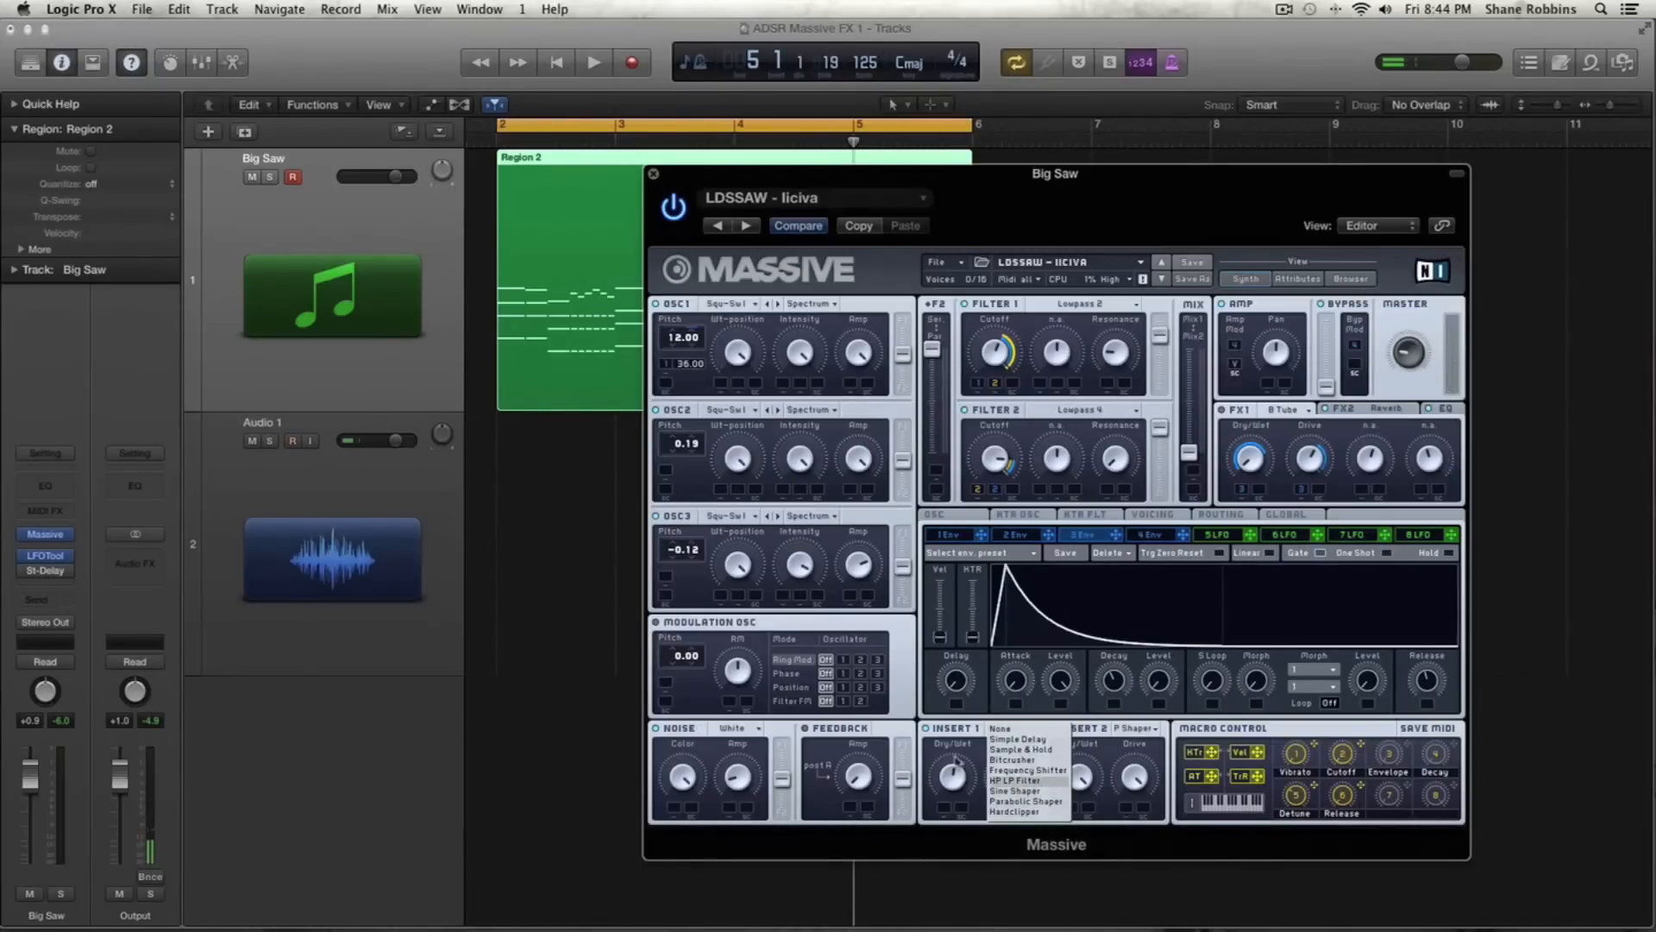
{"action": "left_click", "coordinate": [924, 720]}
{"action": "key", "text": "space"}
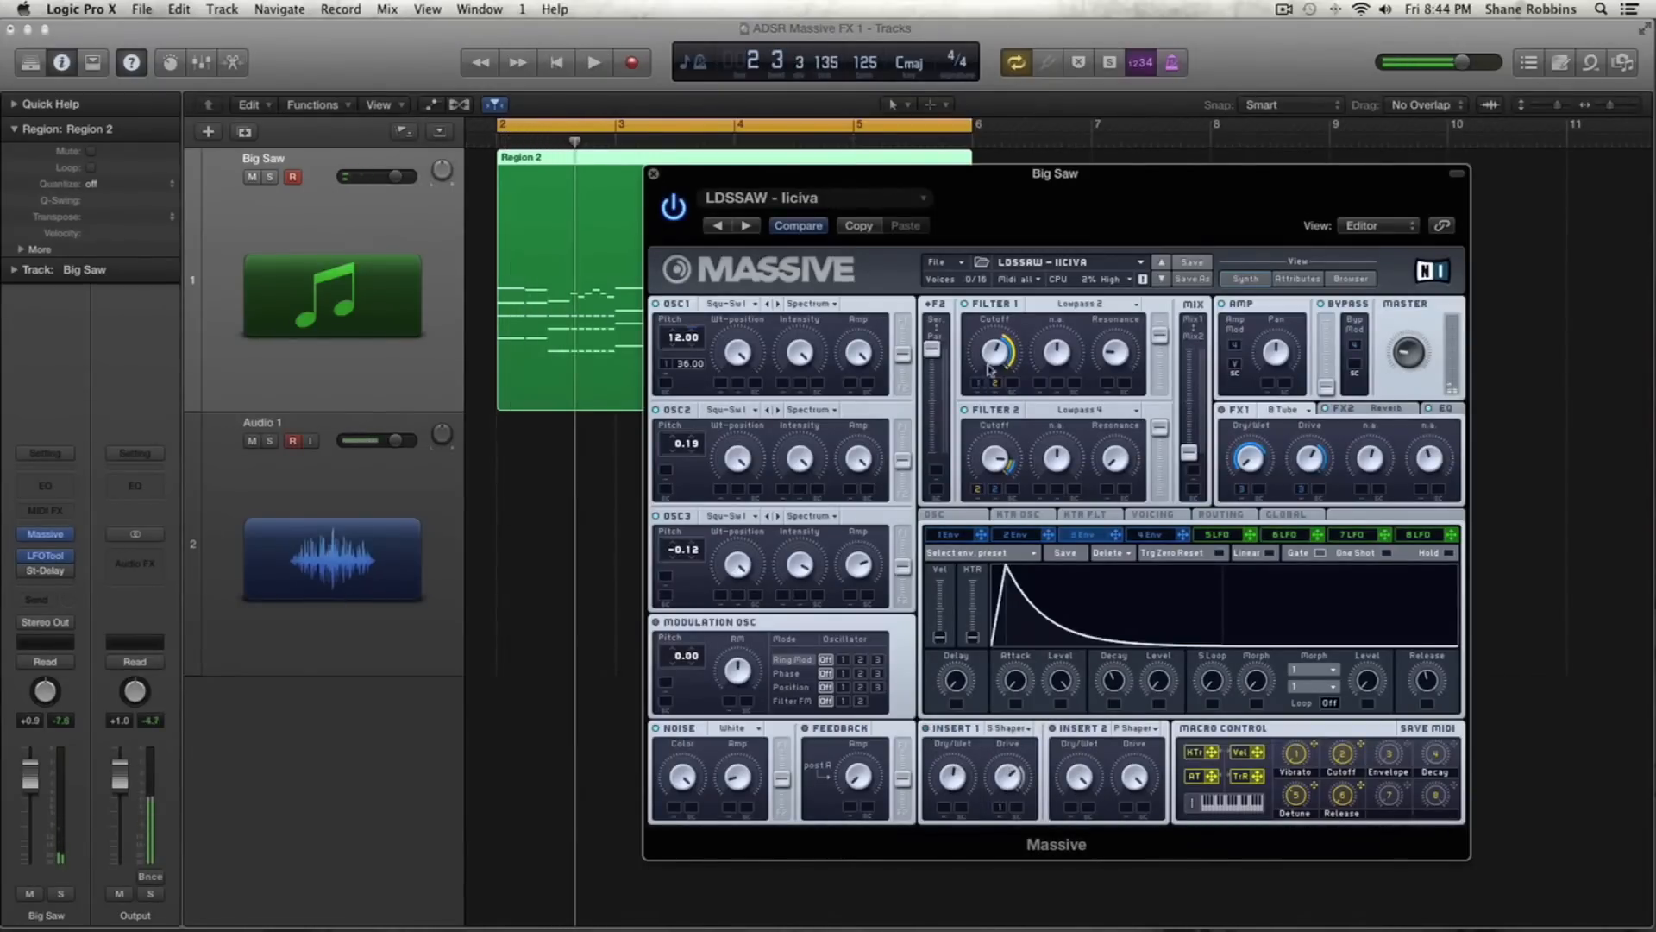
Step: Play the region in short passes to hear Insert 1's Sine Shaper together with the Brauner Tube effect
{"action": "key", "text": "space"}
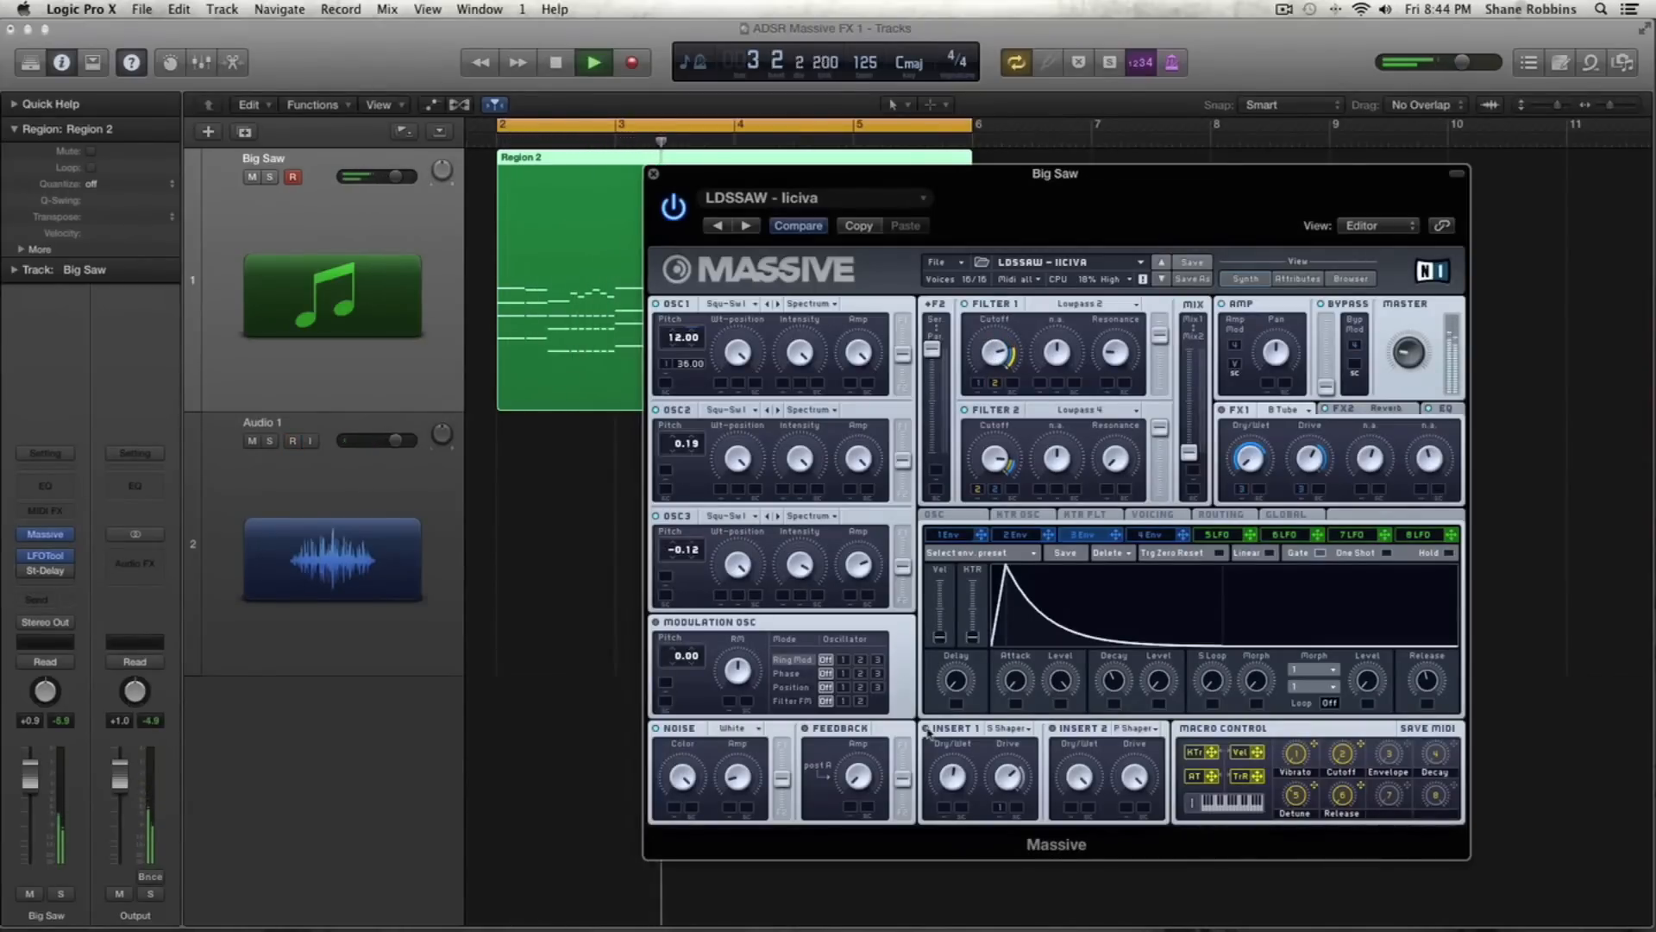
{"action": "key", "text": "space"}
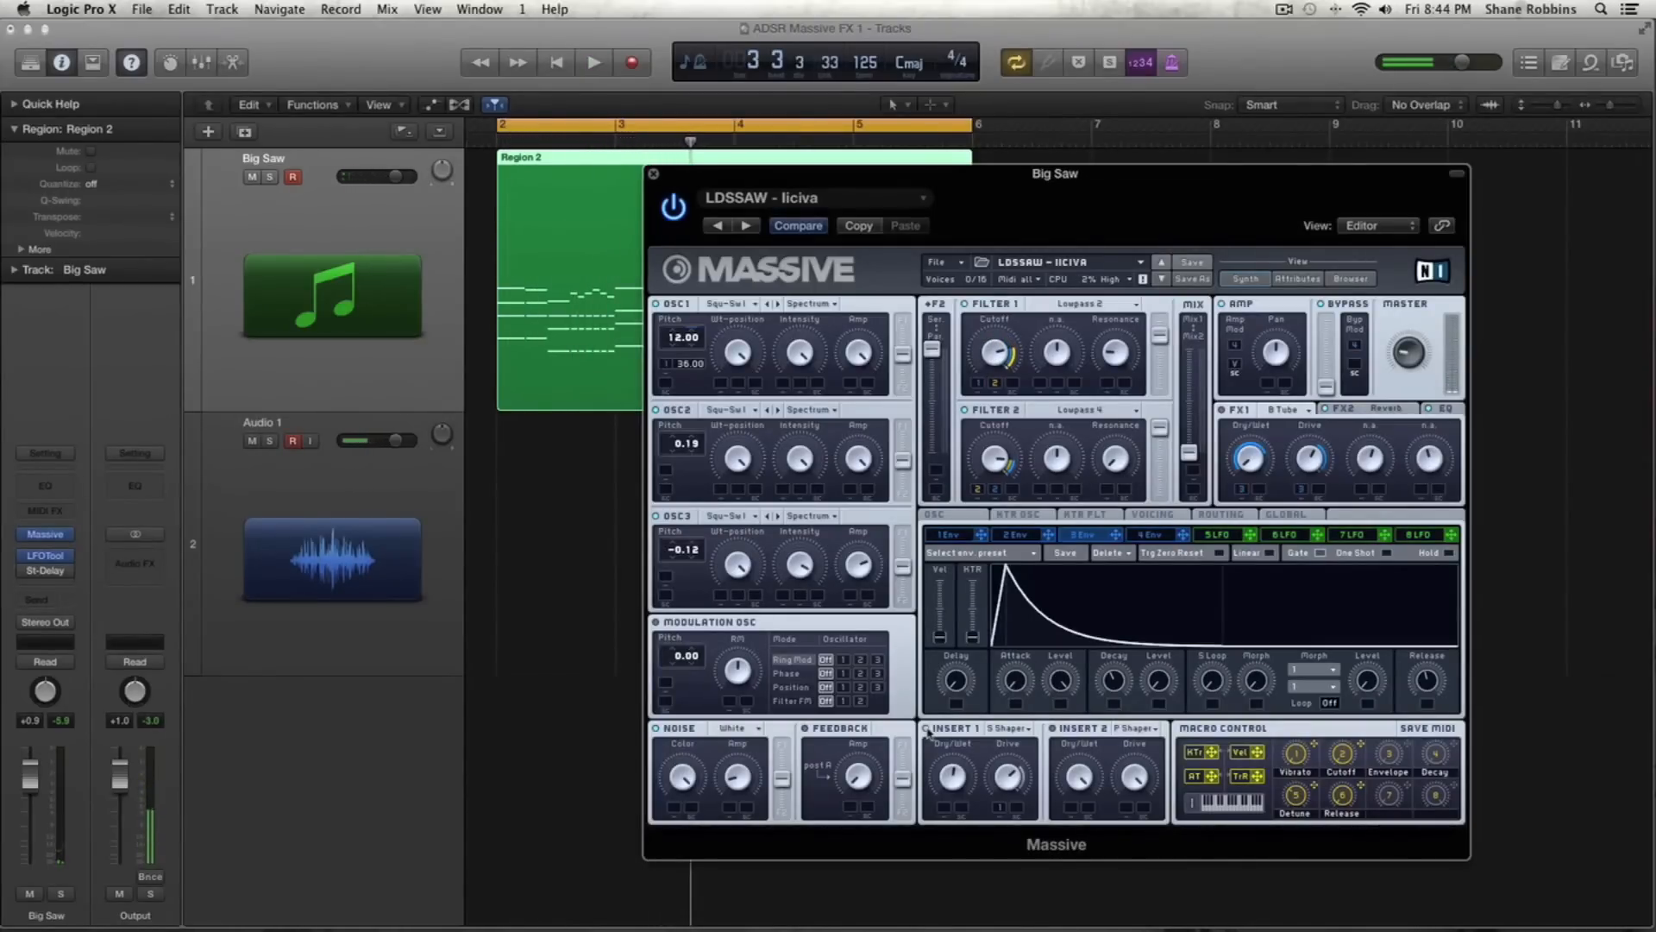
{"action": "key", "text": "space"}
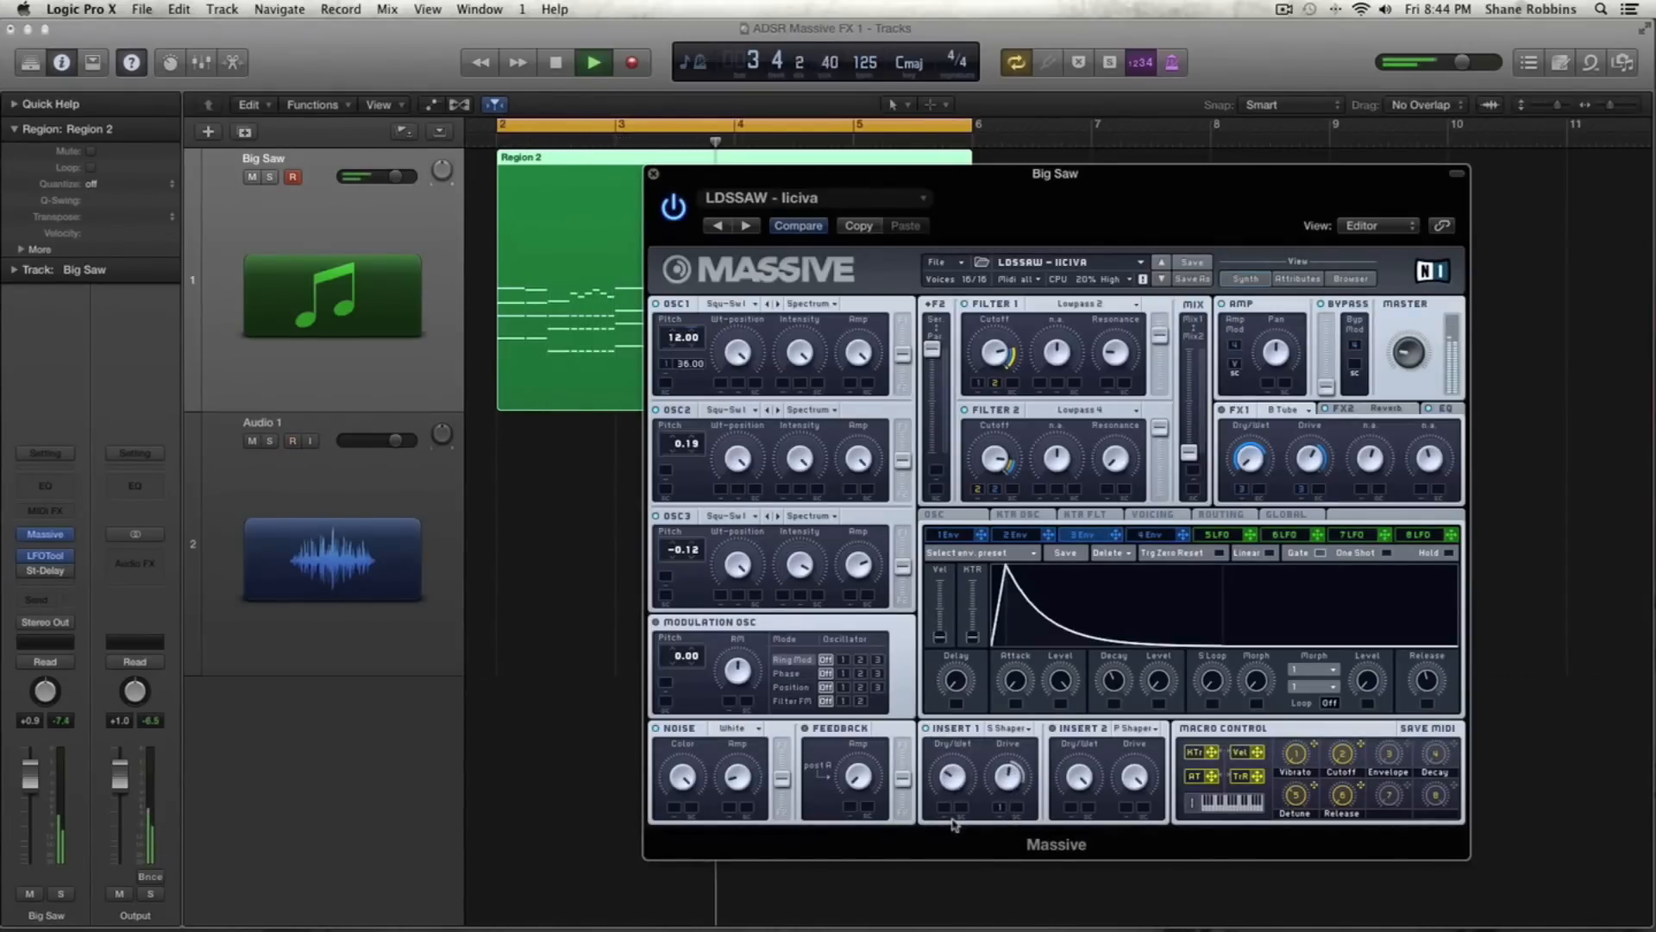
{"action": "key", "text": "space"}
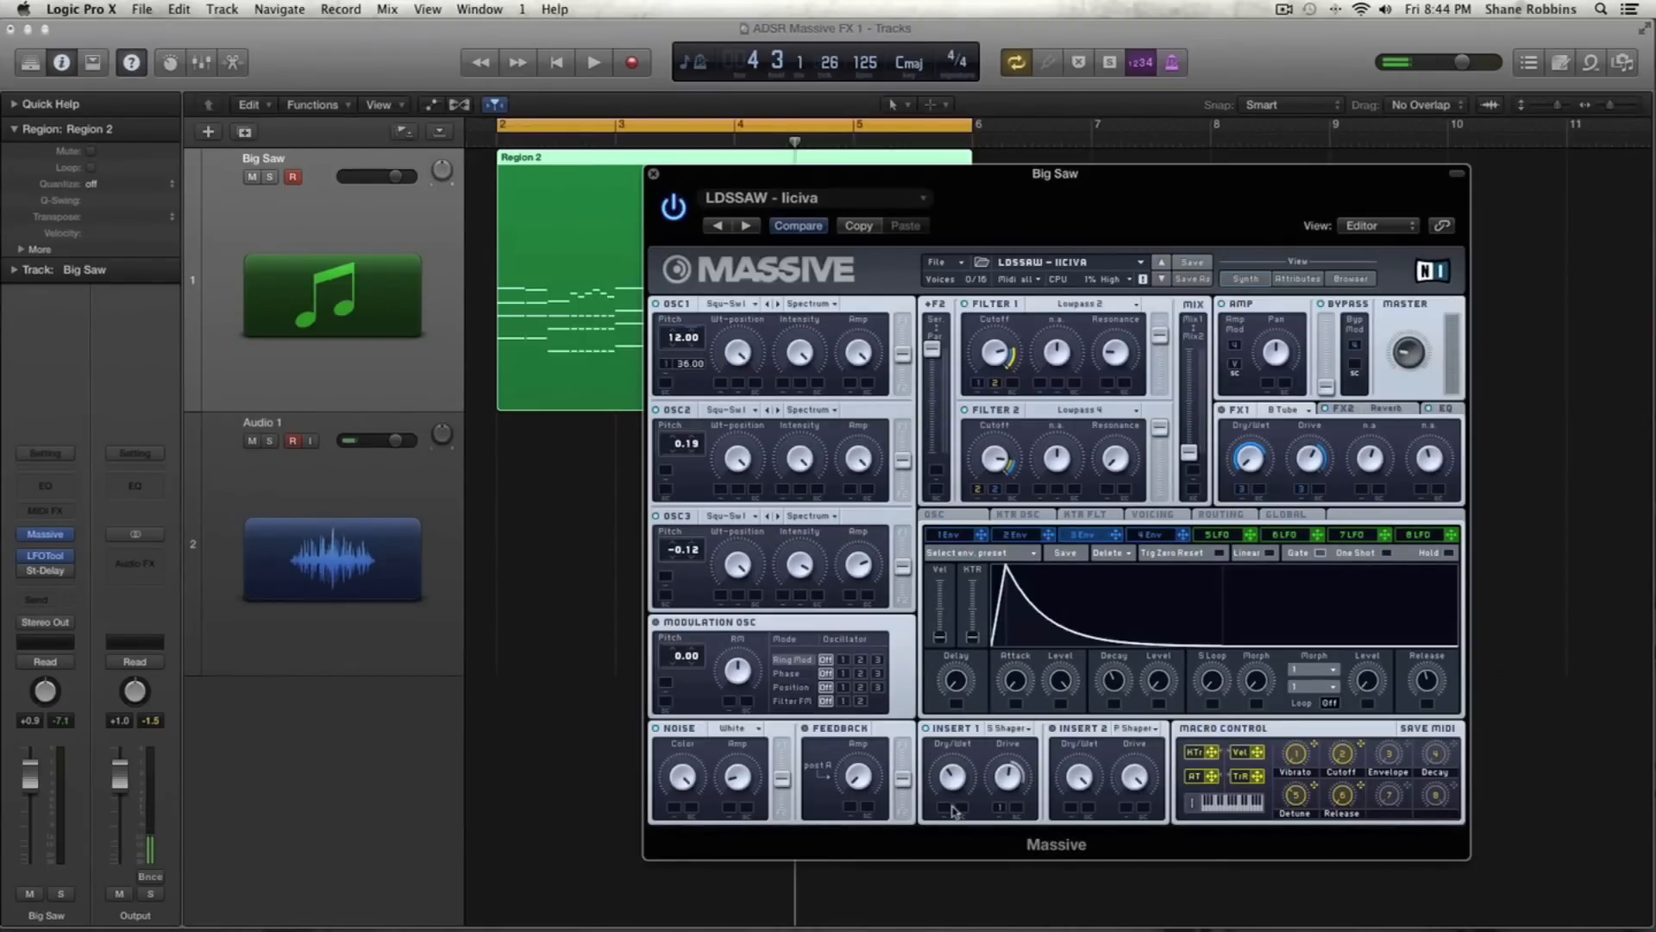
Step: Set Insert 1 to Parabolic Shaper and play the region to hear it with the tube effect
{"action": "left_click", "coordinate": [1021, 729]}
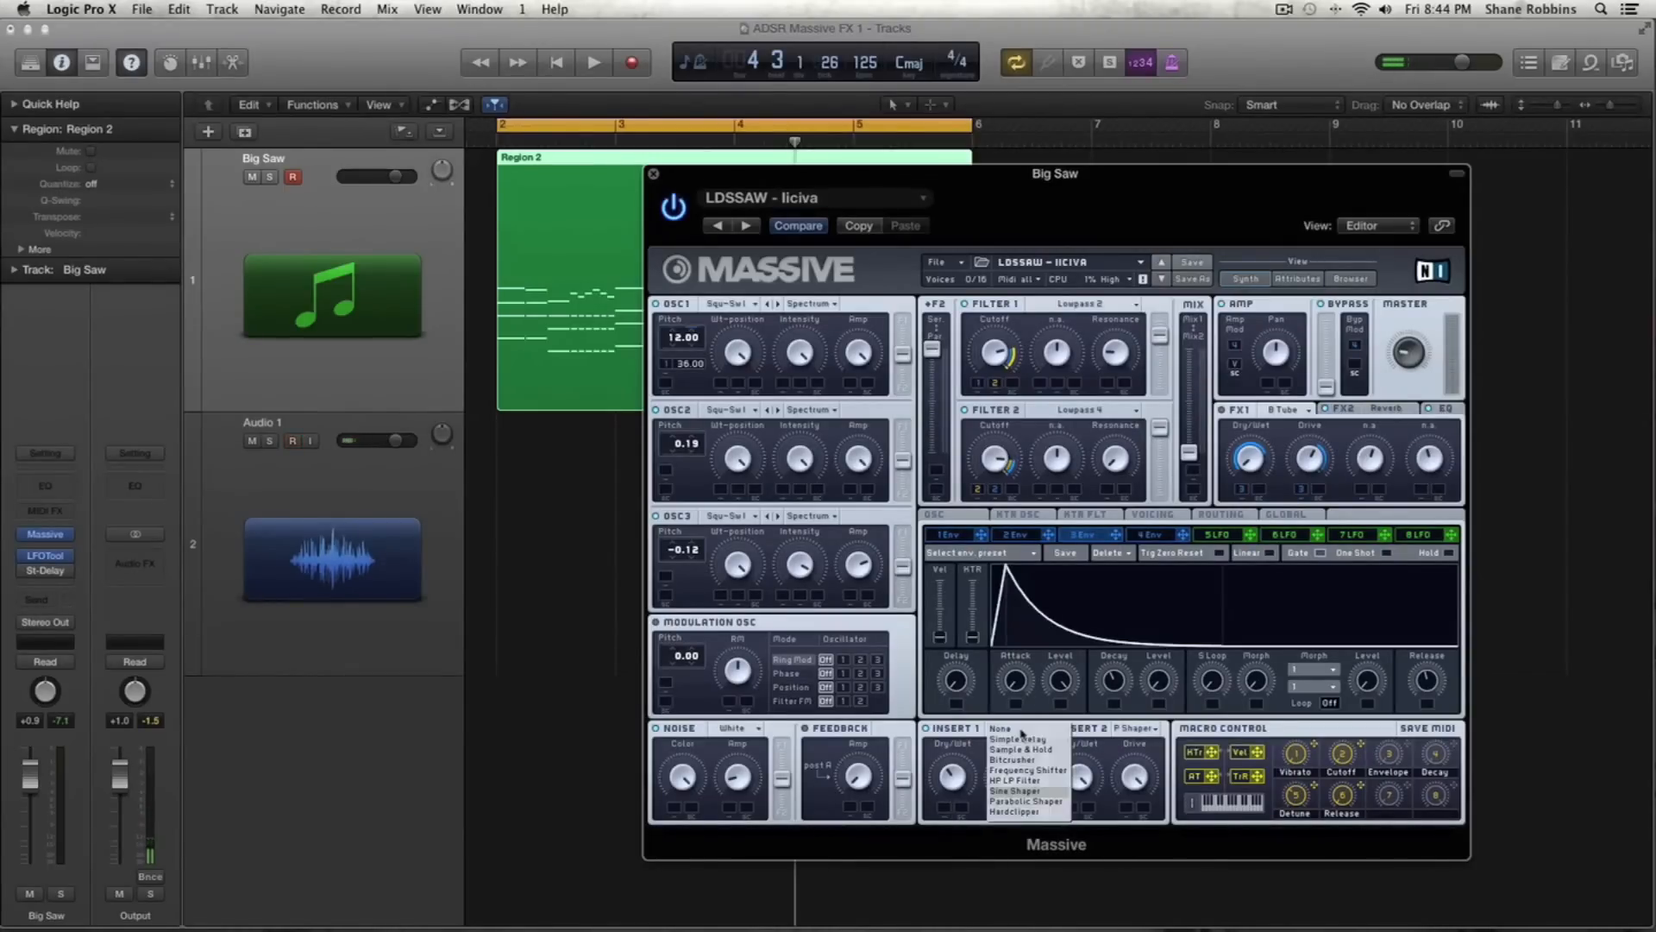
{"action": "left_click", "coordinate": [1049, 802]}
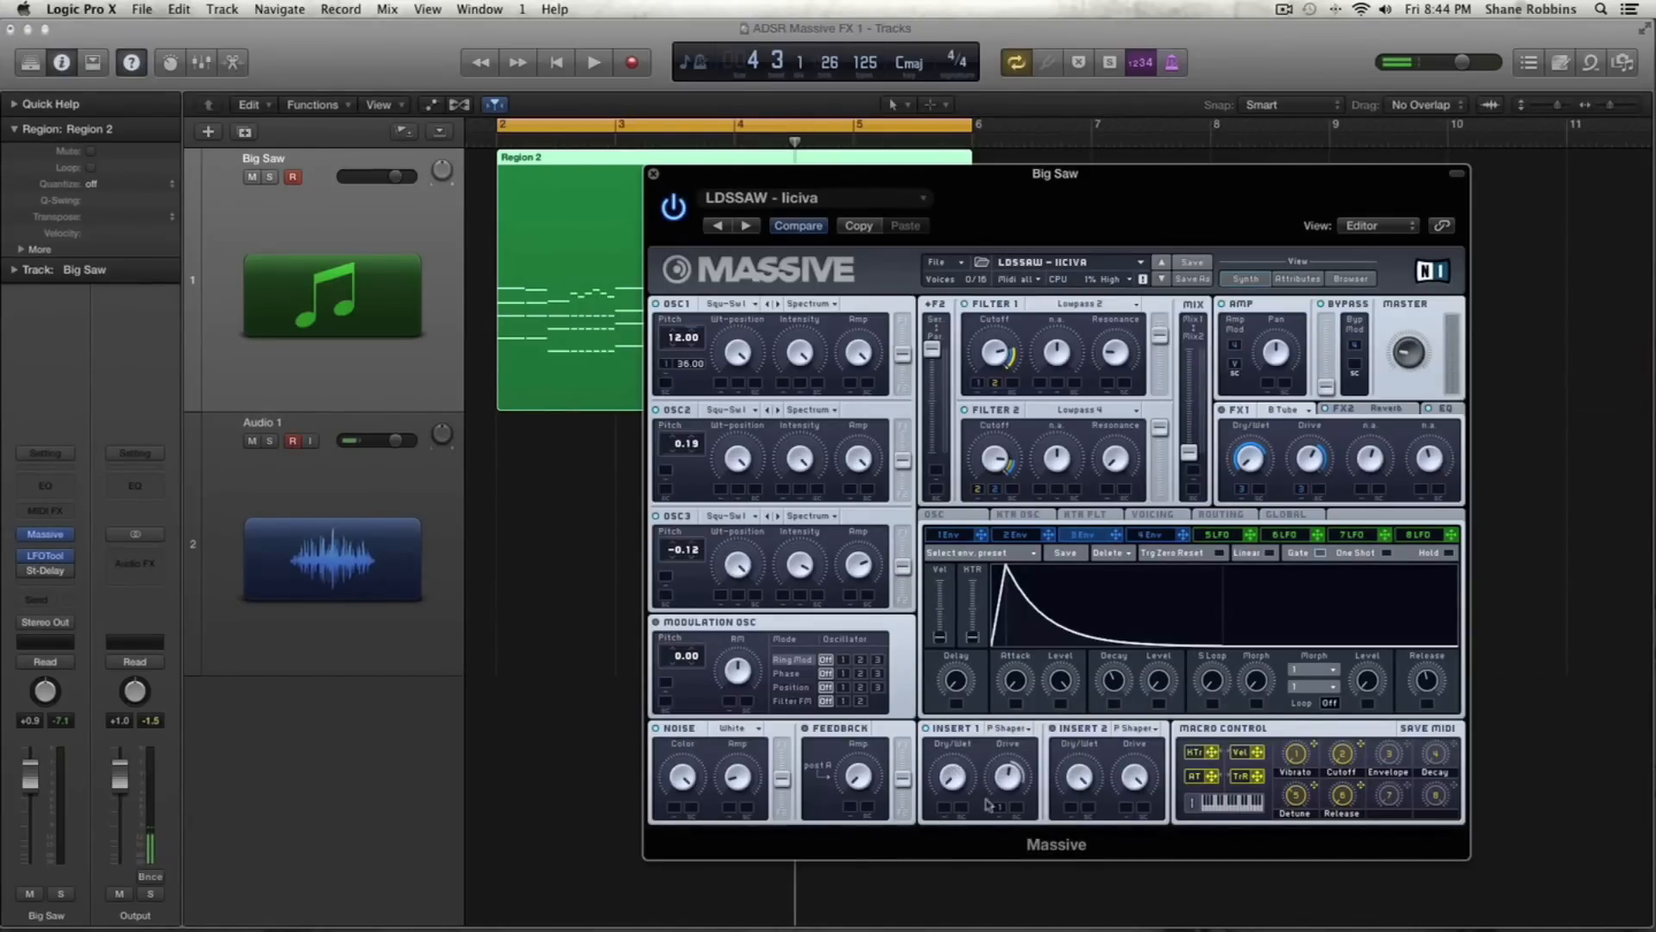
{"action": "key", "text": "space"}
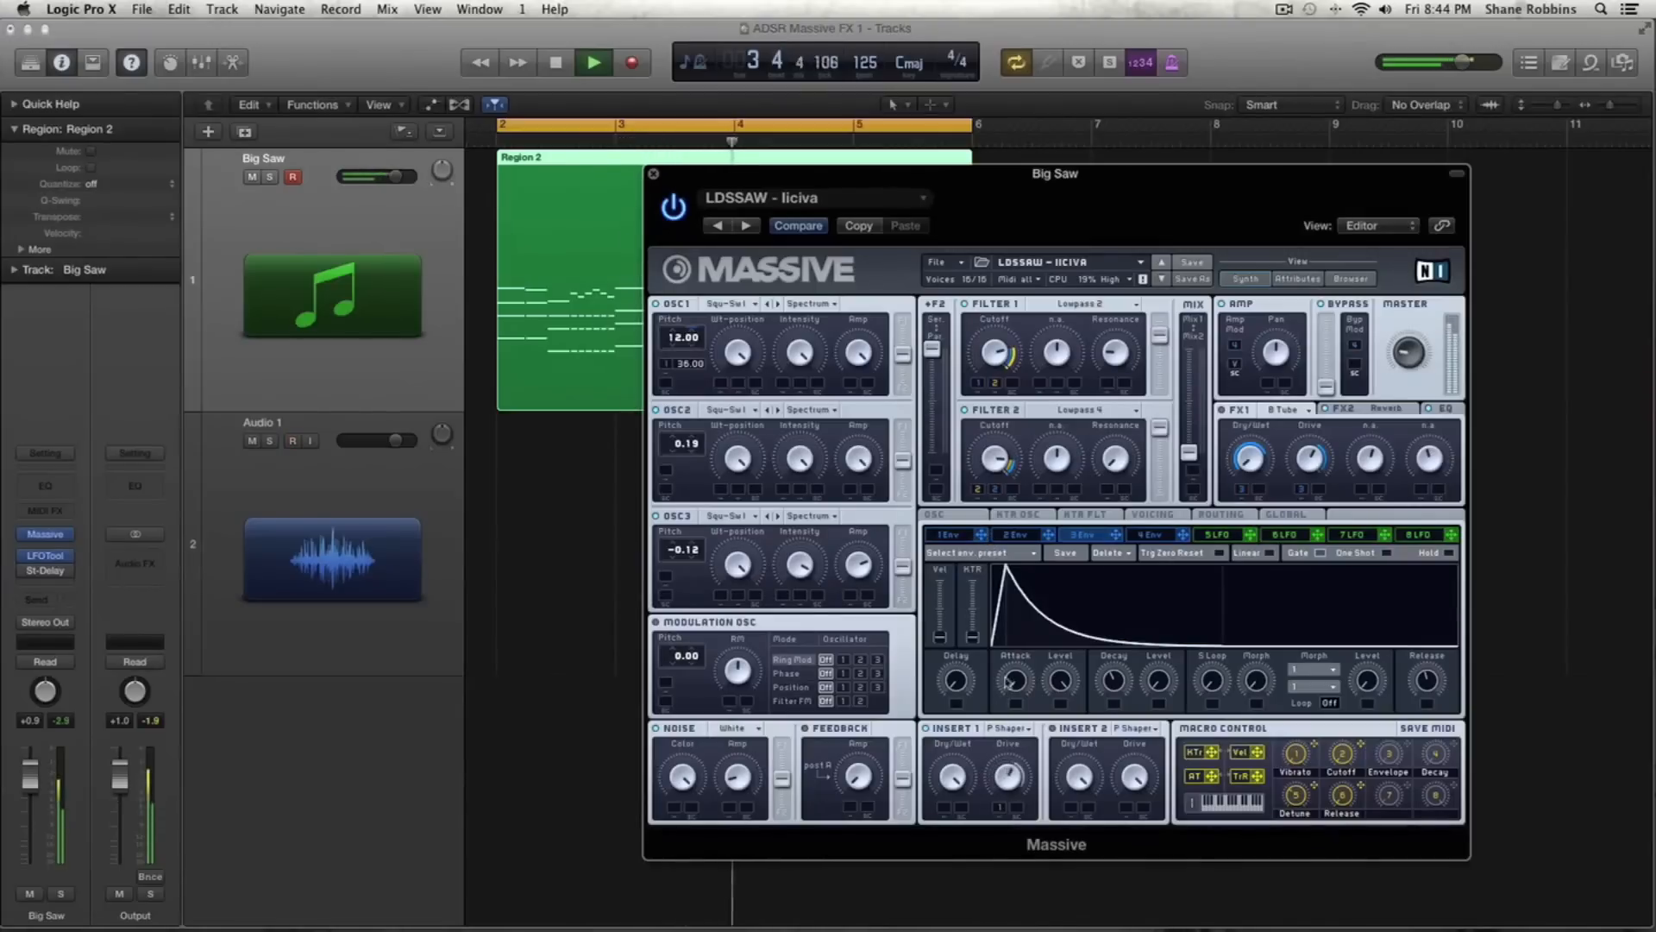
{"action": "key", "text": "space"}
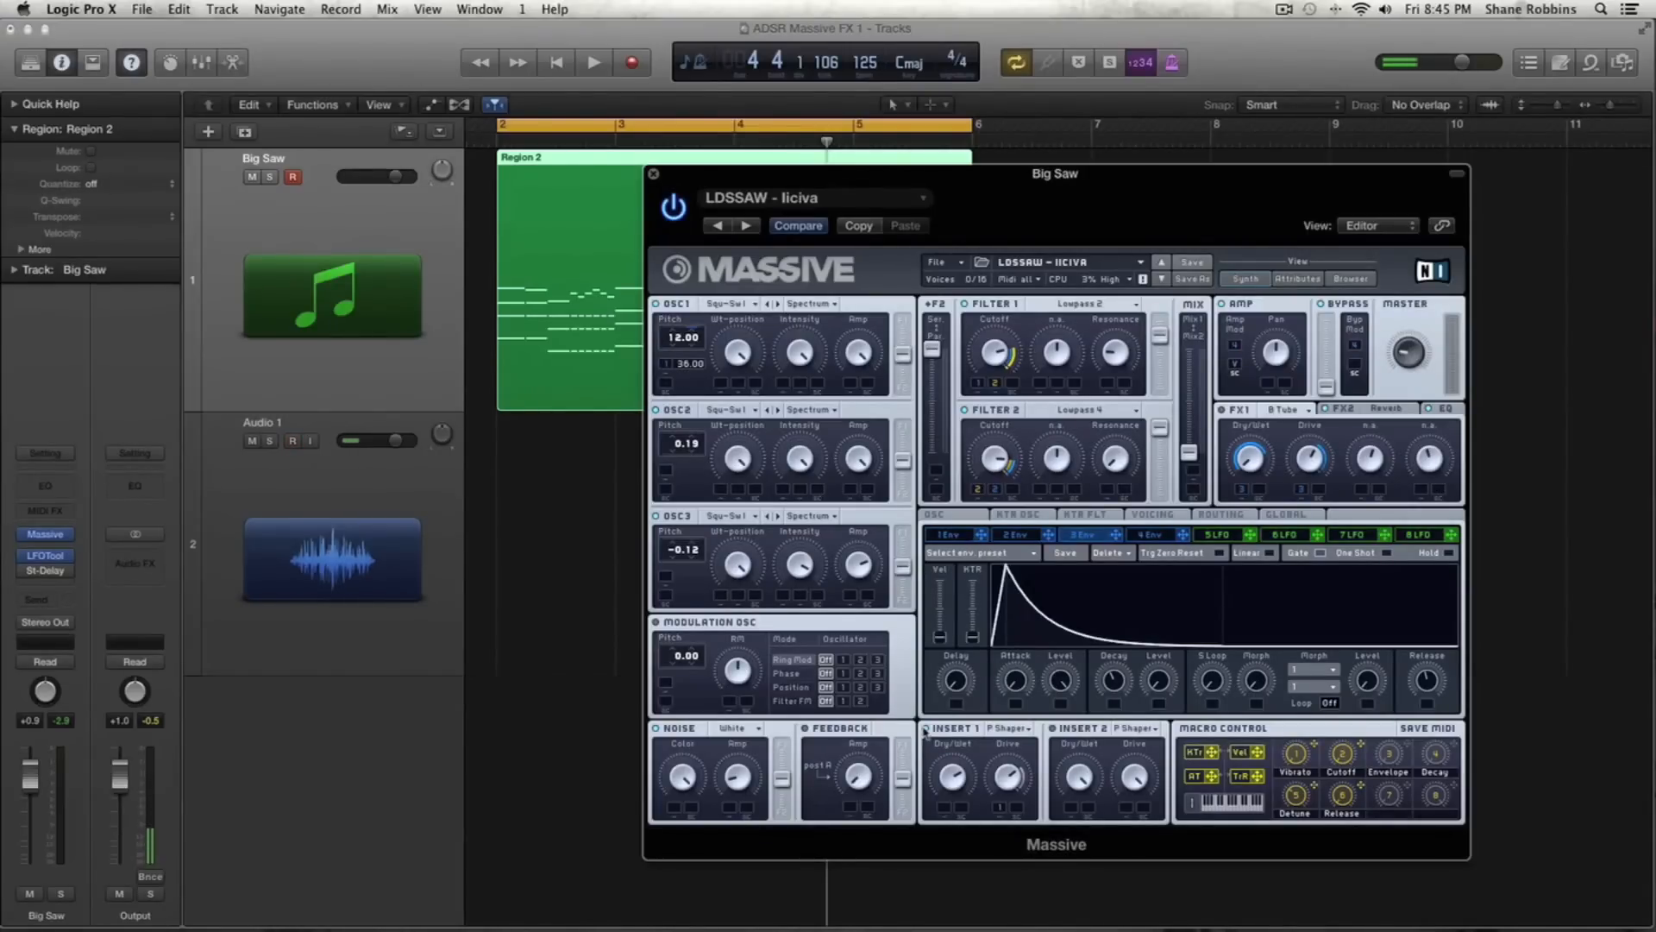
Step: Switch Insert 1 through Hardclipper, Sine Shaper and Parabolic Shaper to compare them, finishing on Hardclipper
{"action": "left_click", "coordinate": [1006, 732]}
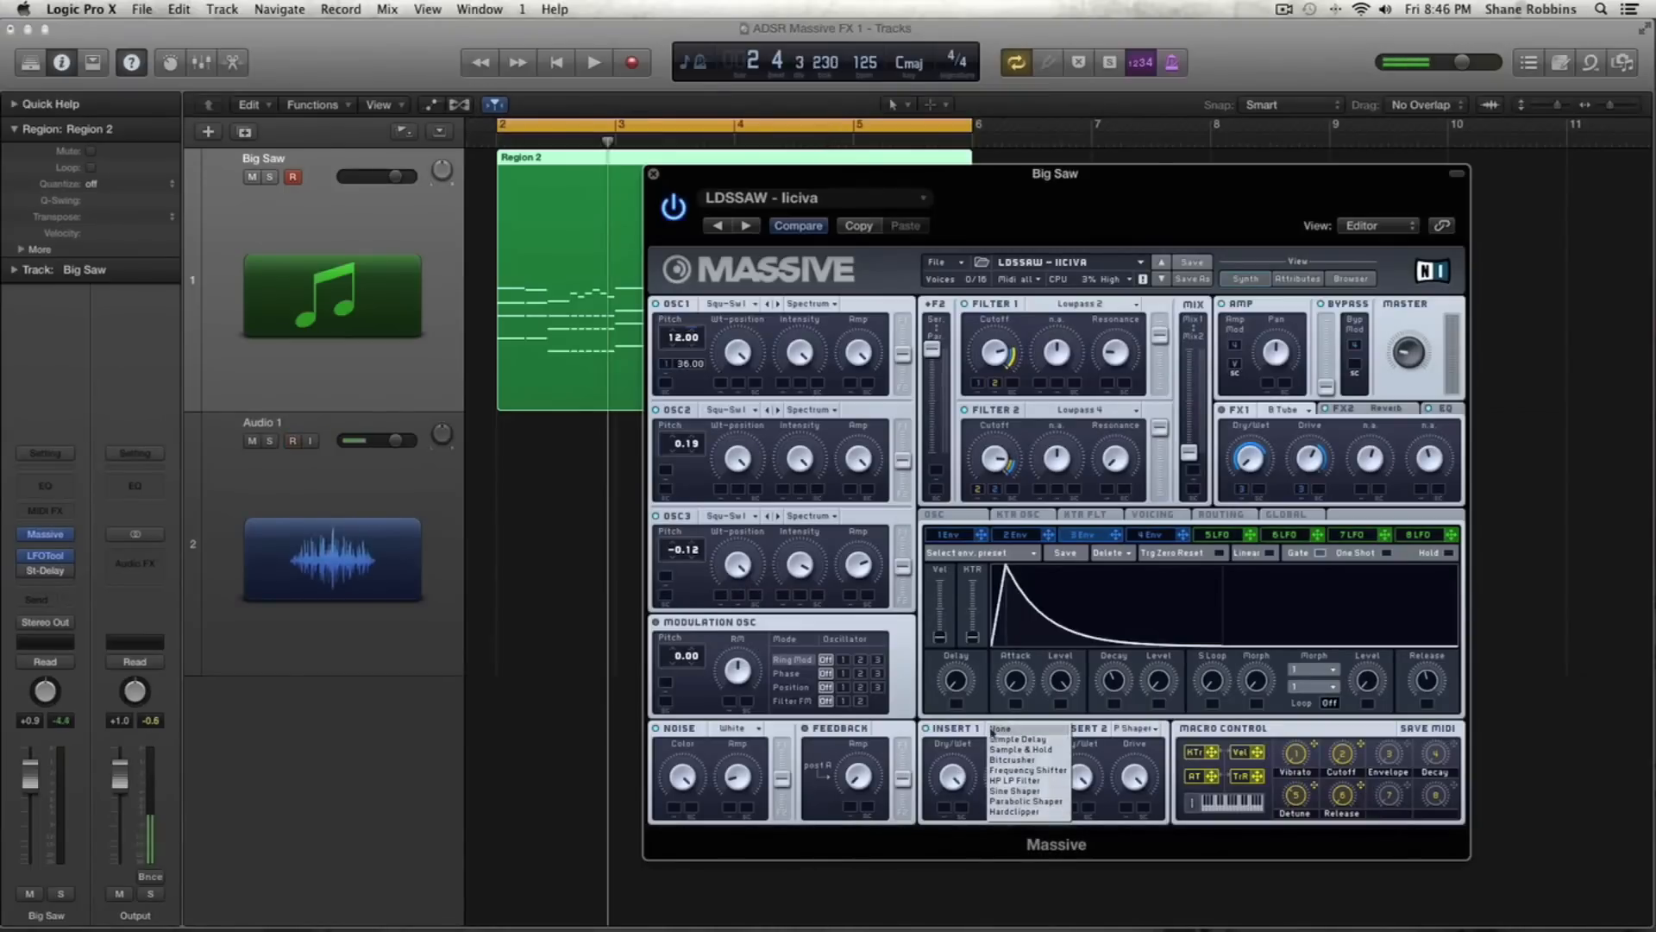
{"action": "left_click", "coordinate": [1041, 811]}
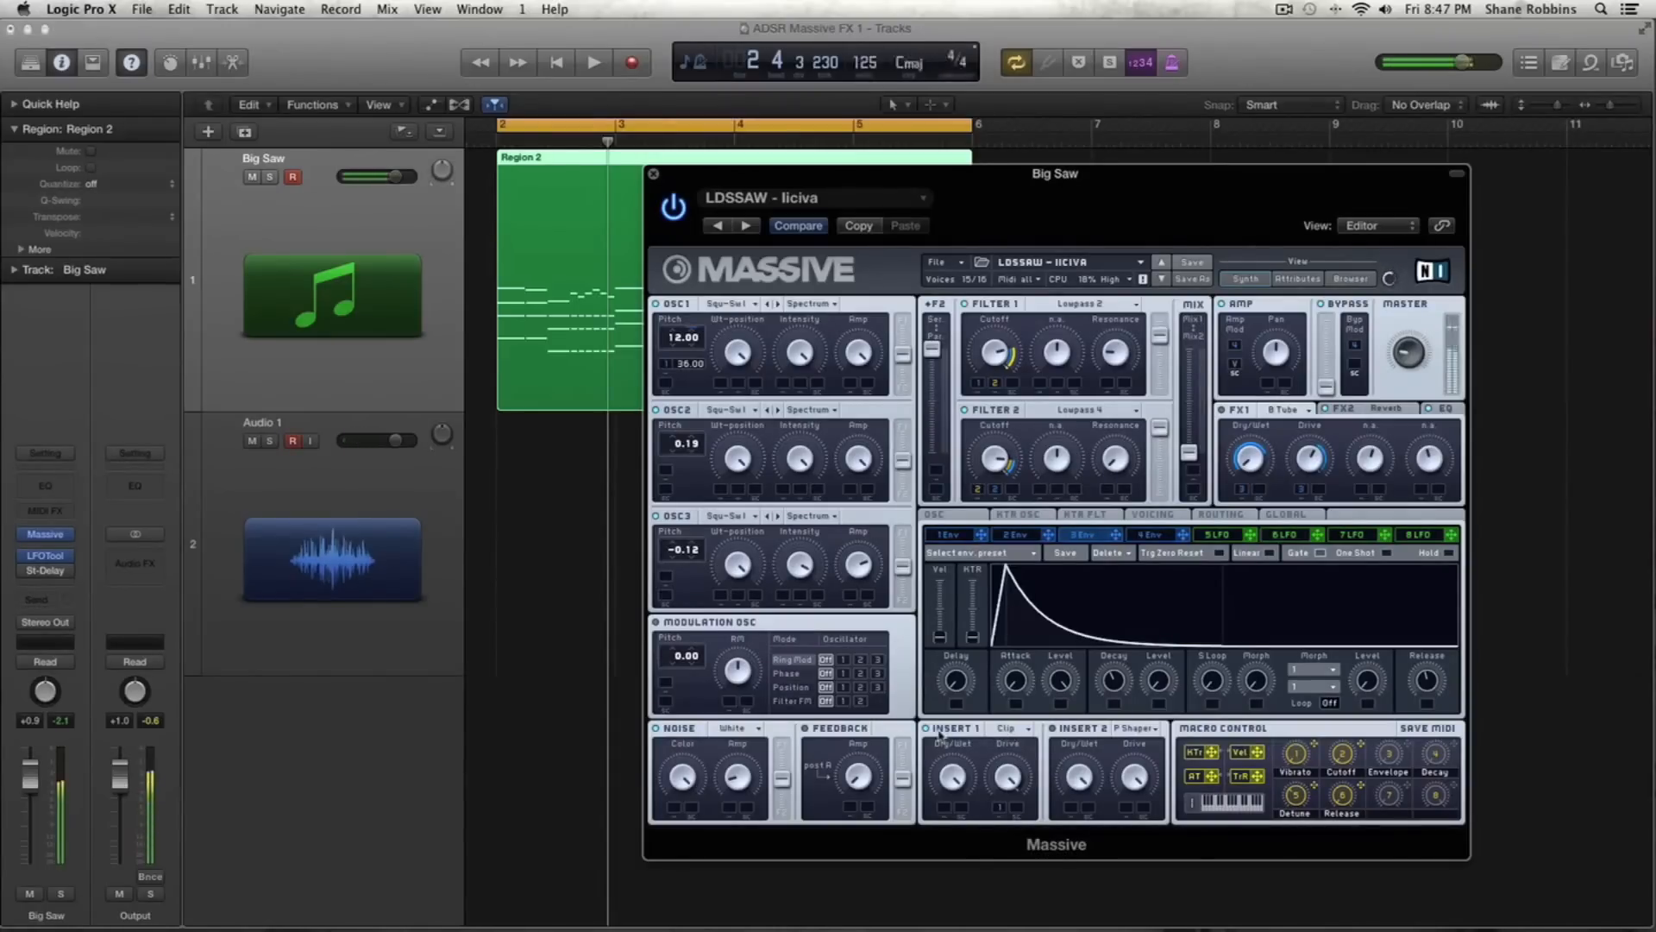
{"action": "left_click", "coordinate": [1013, 731]}
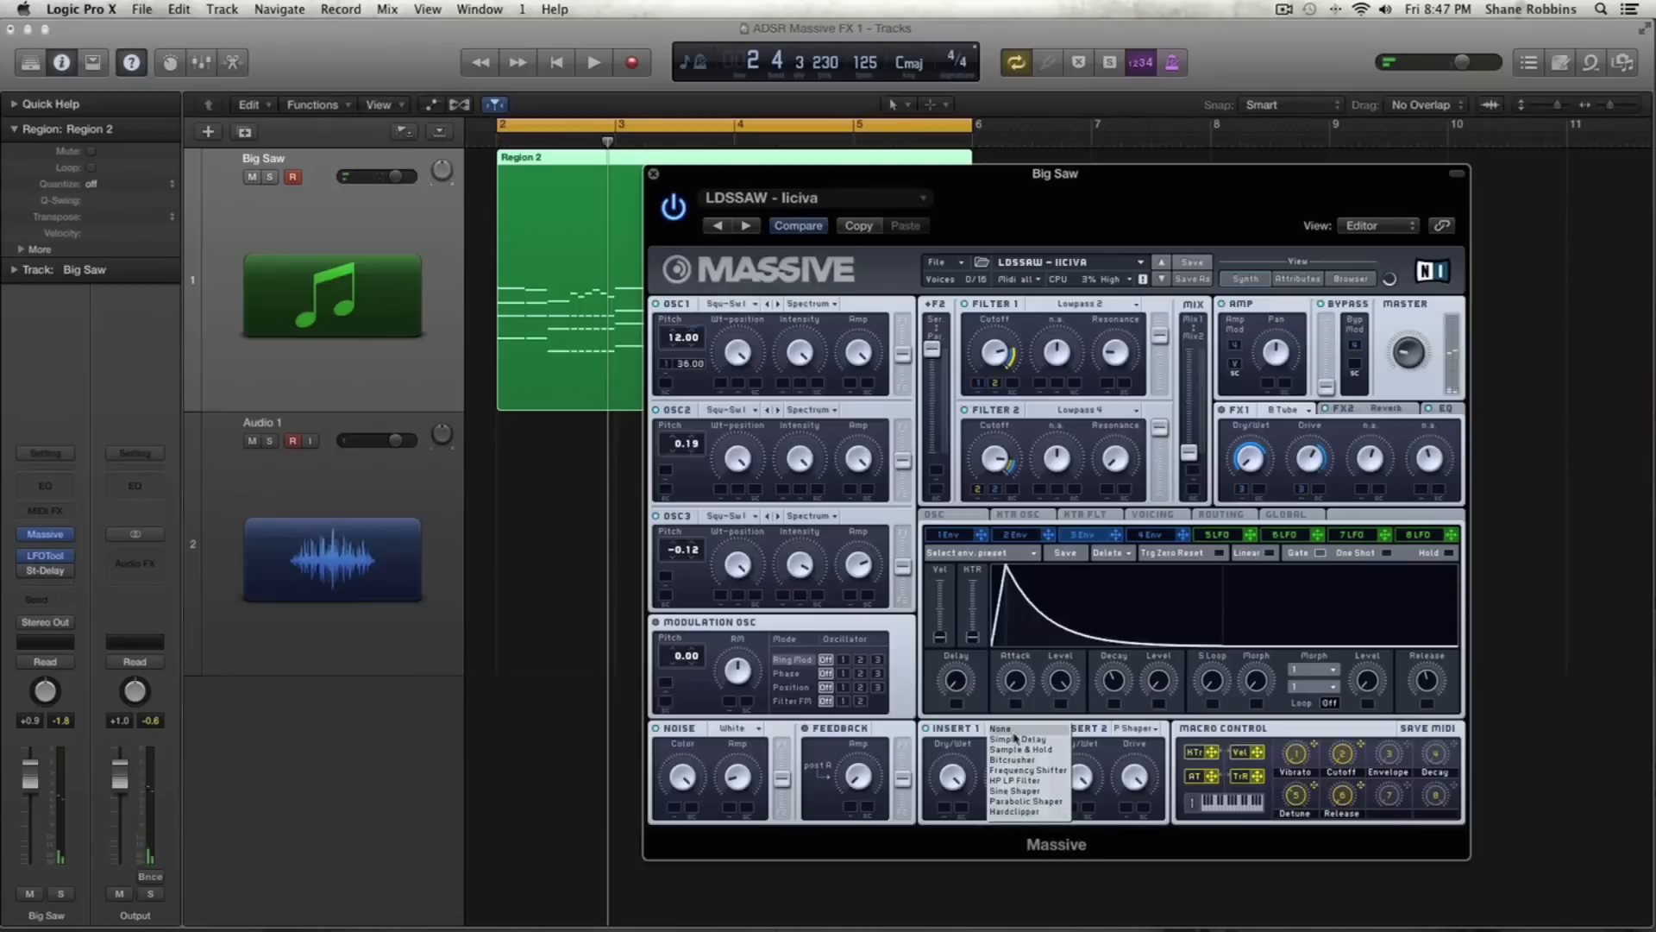
{"action": "left_click", "coordinate": [1027, 792]}
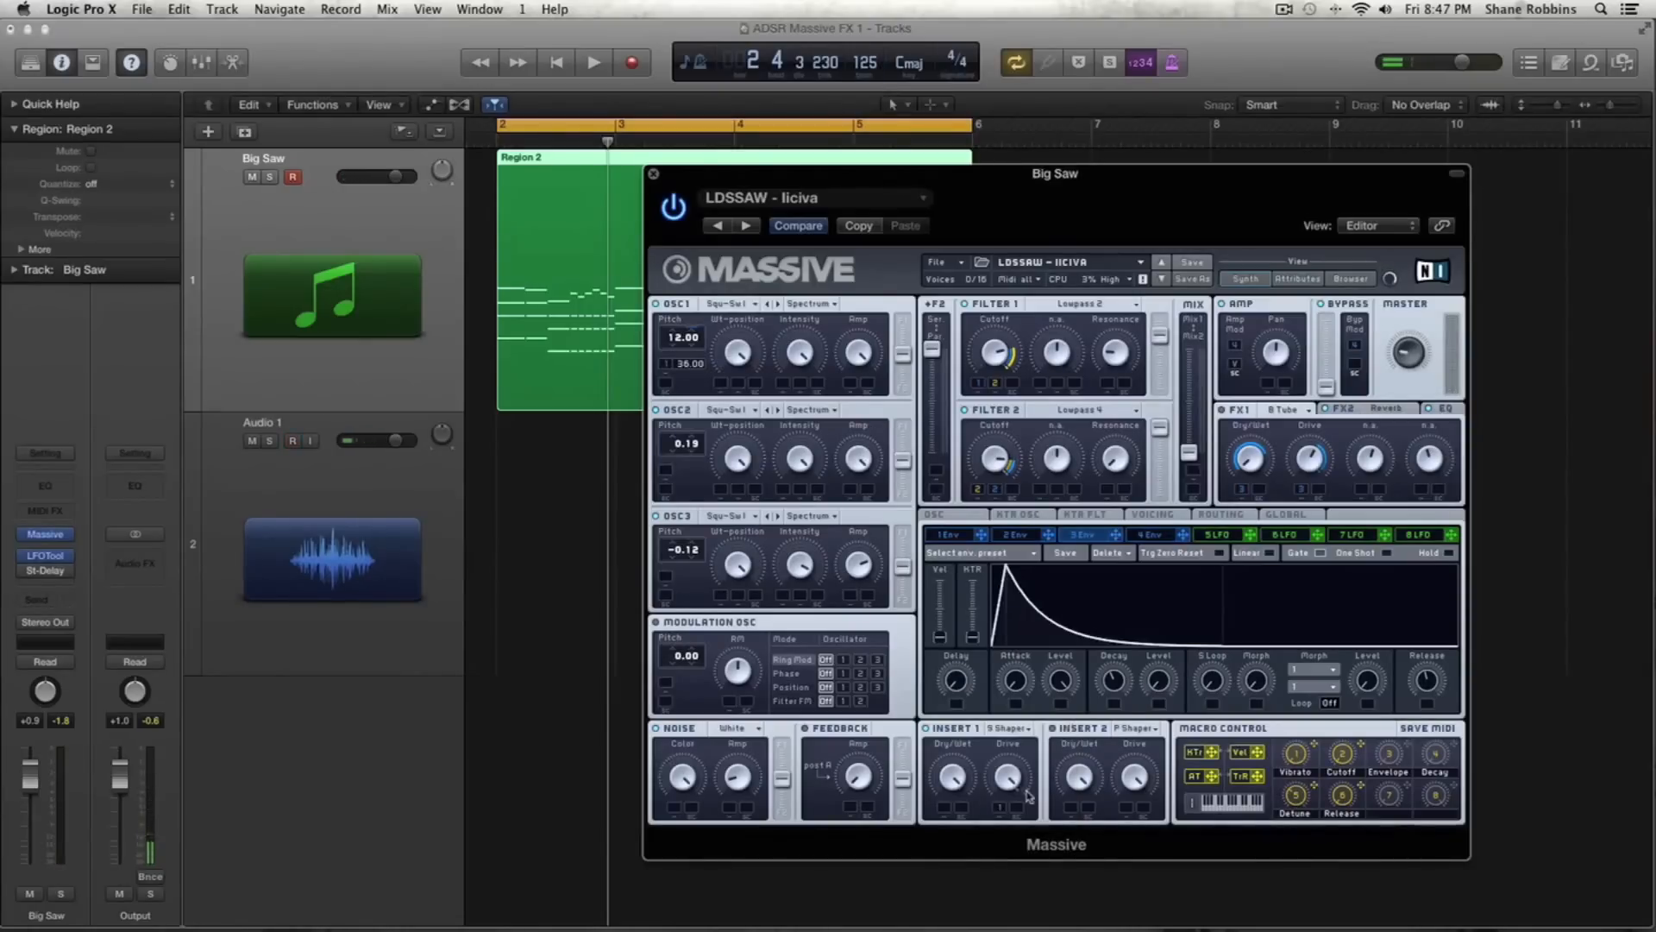
{"action": "left_click", "coordinate": [1000, 729]}
{"action": "left_click", "coordinate": [1020, 804]}
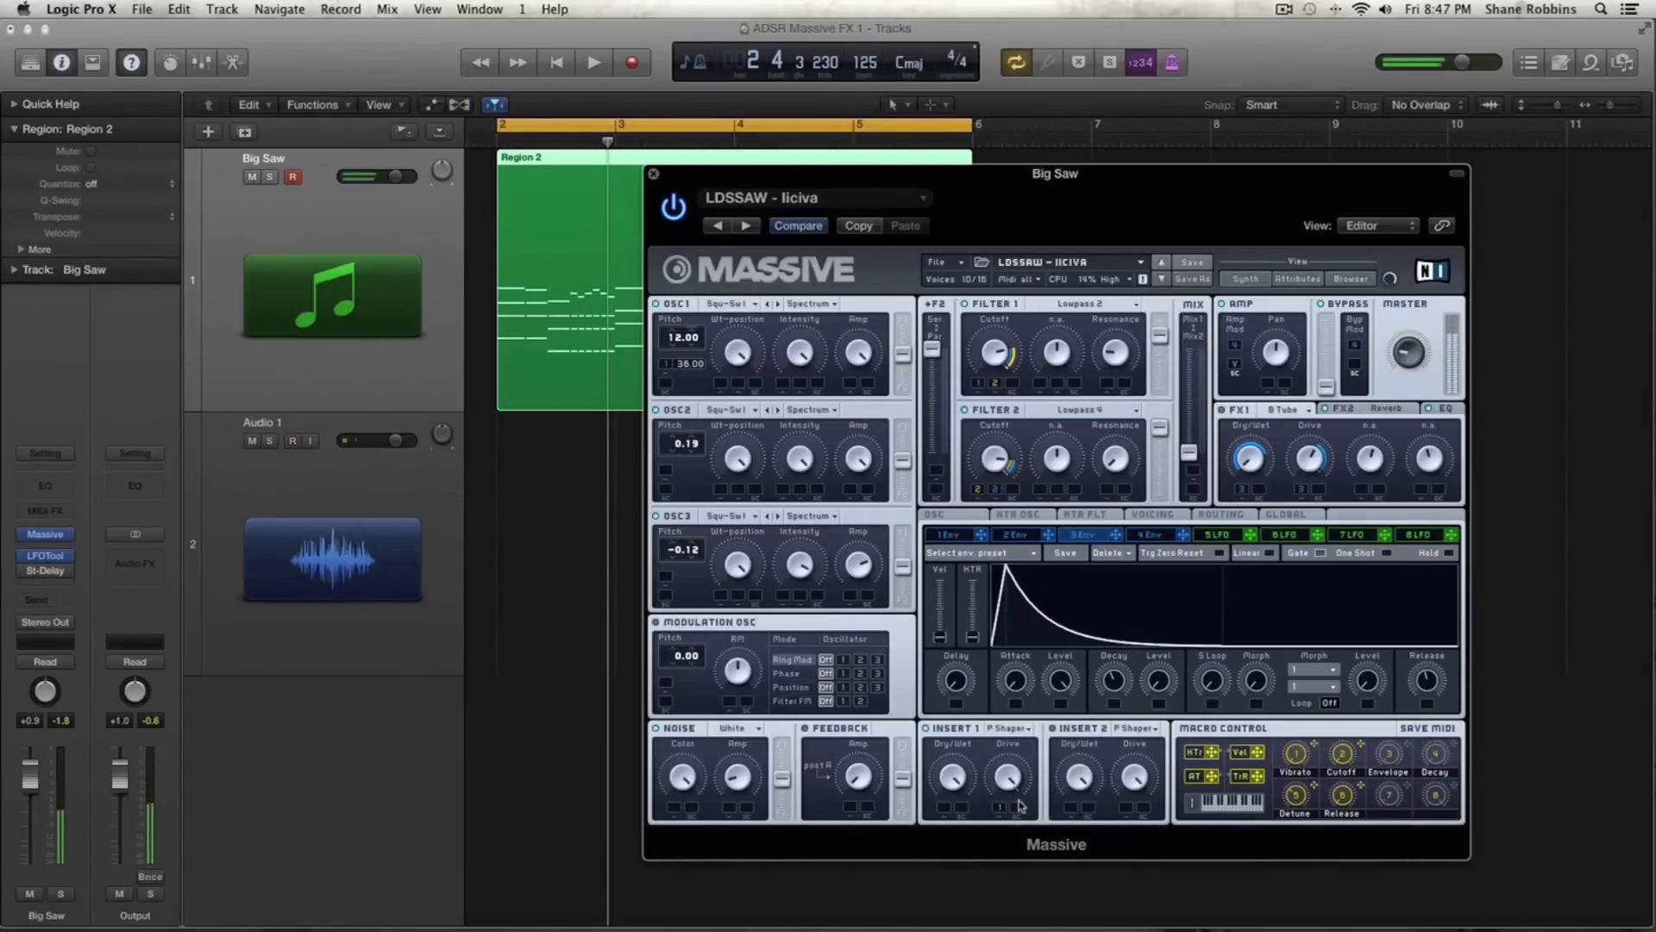
{"action": "left_click", "coordinate": [1005, 729]}
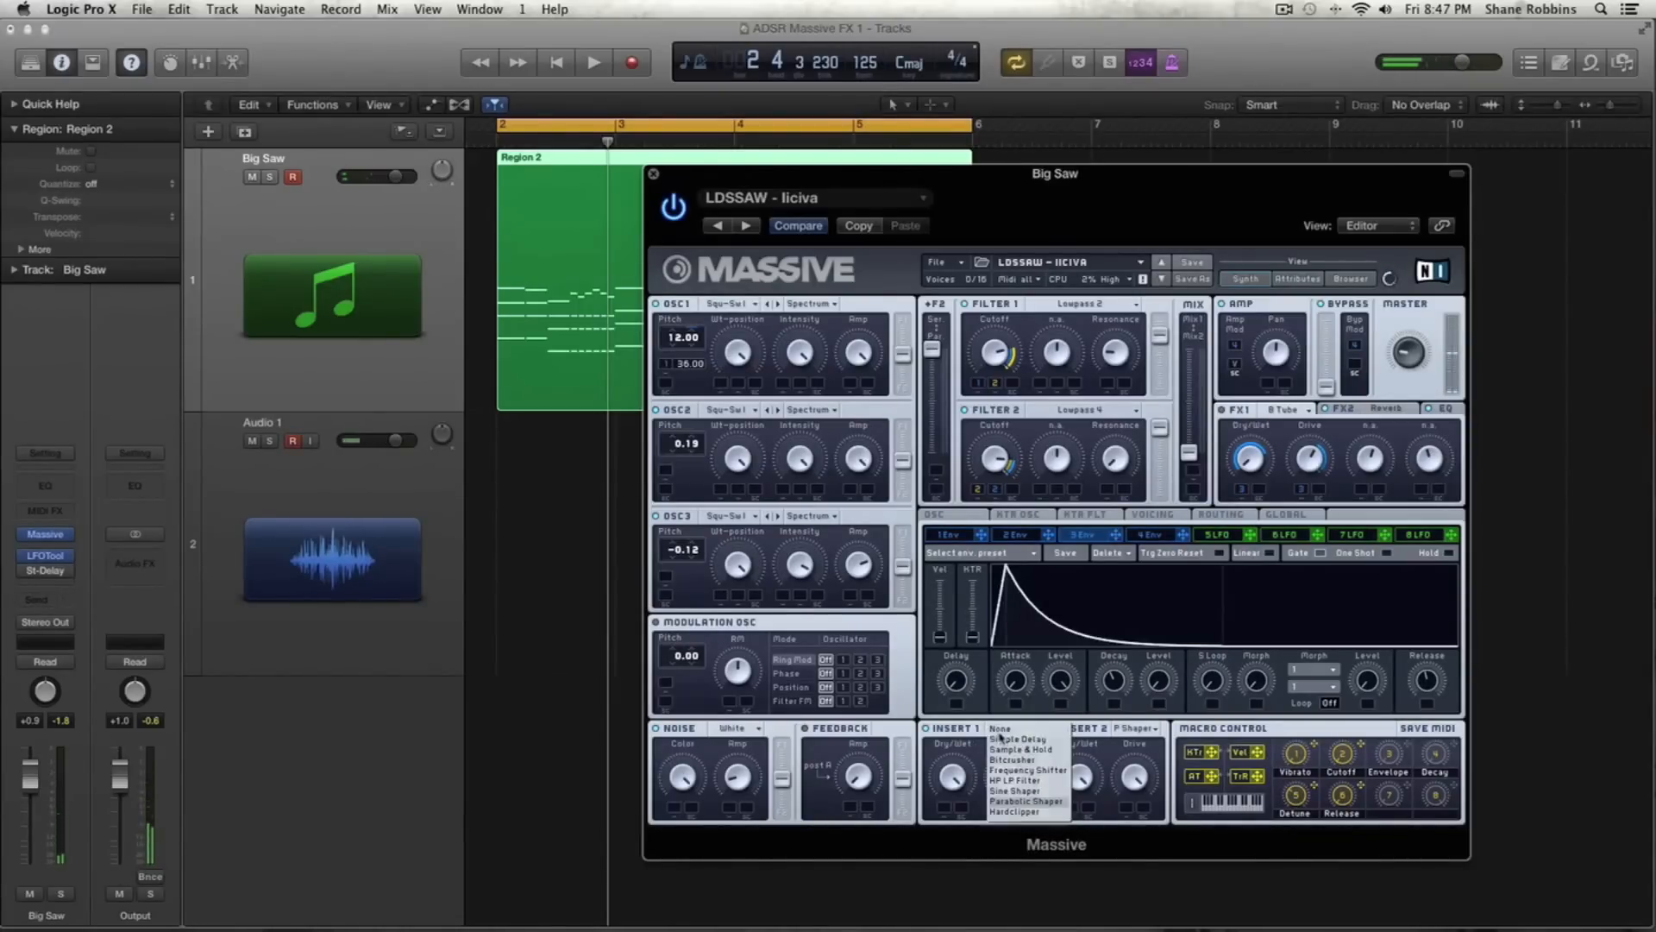
{"action": "left_click", "coordinate": [1016, 812]}
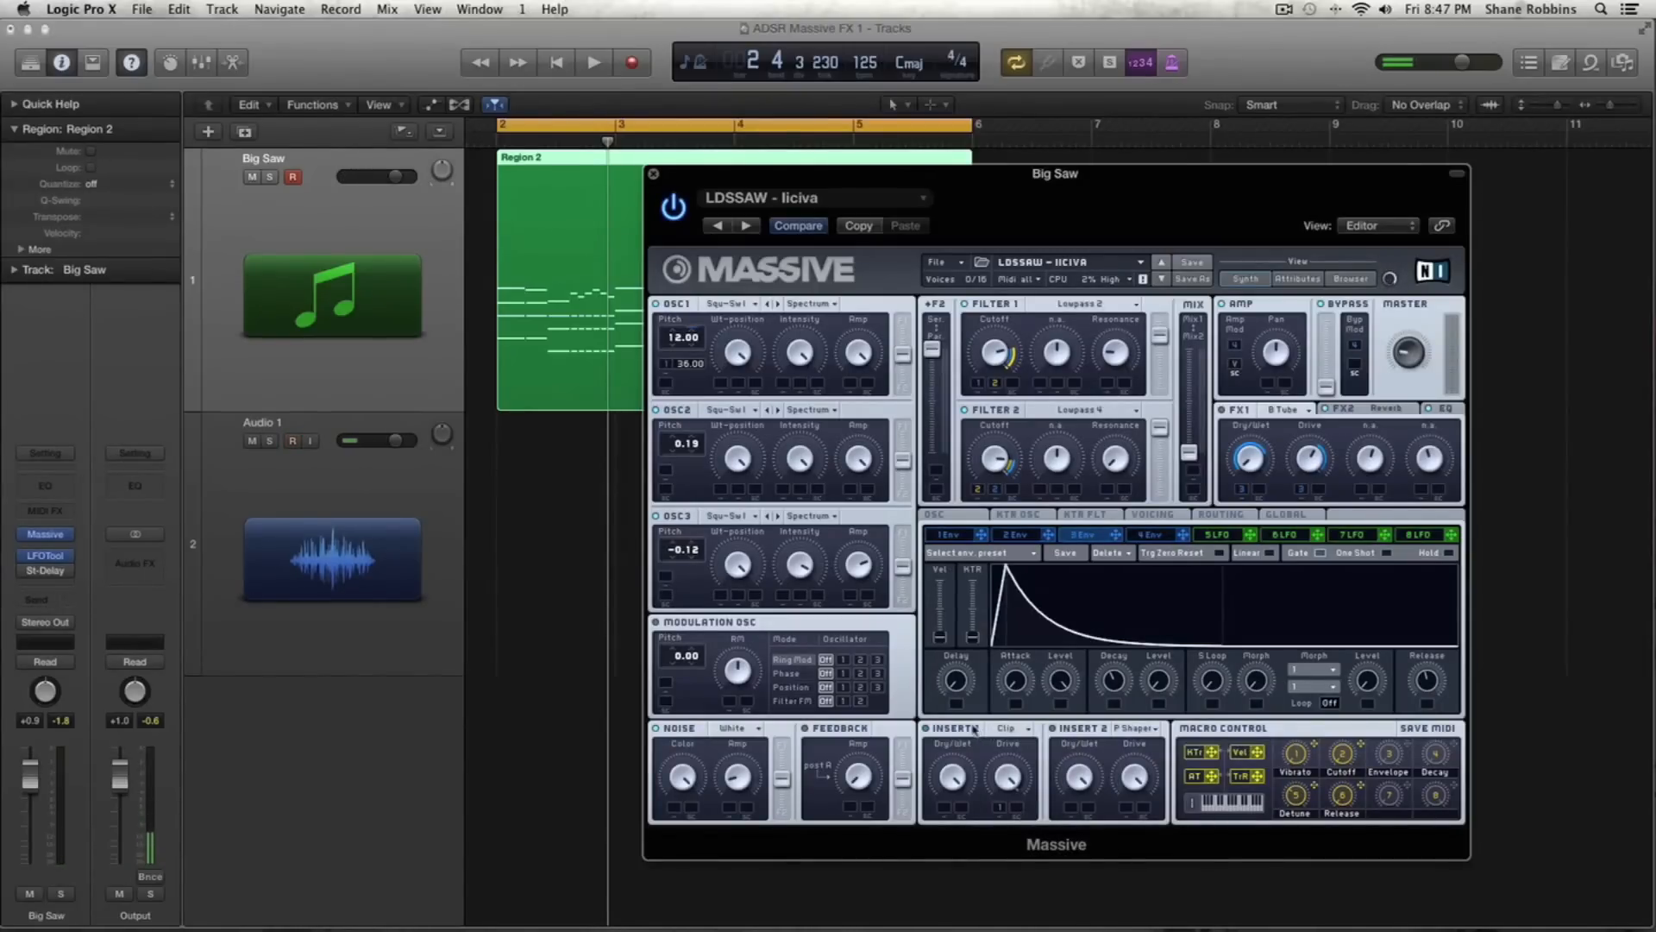
Step: Keep Insert 1 on Hardclipper and play the region to hear it combined with the Brauner Tube
{"action": "left_click", "coordinate": [1001, 729]}
{"action": "left_click", "coordinate": [970, 760]}
{"action": "key", "text": "space"}
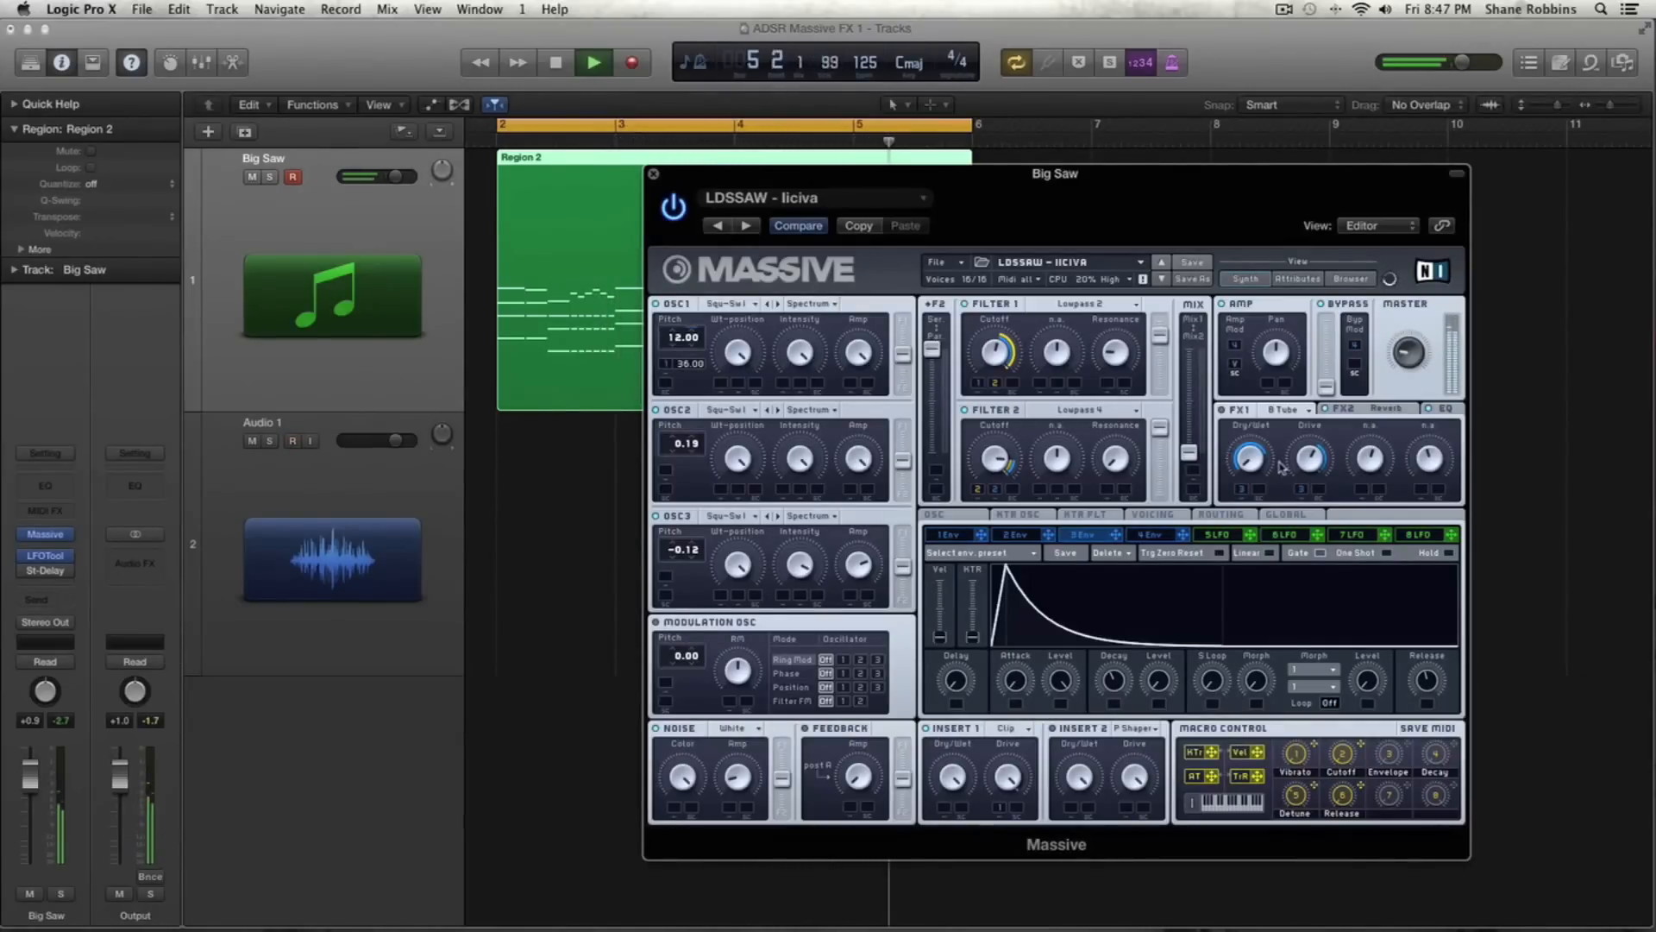
{"action": "key", "text": "space"}
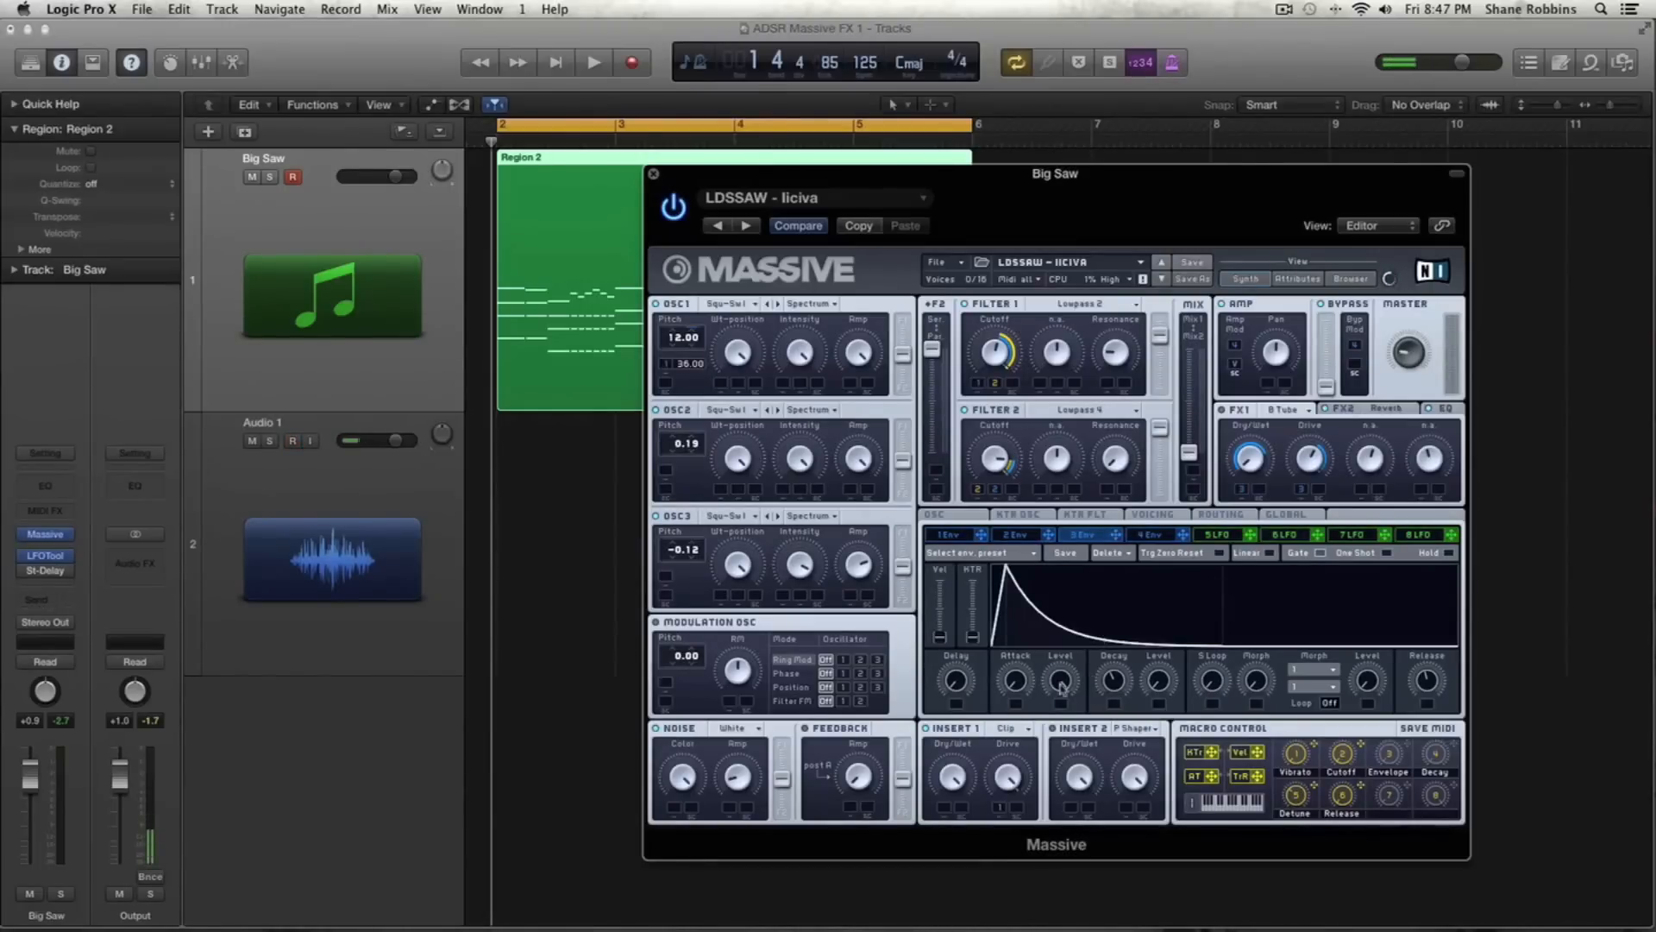
Step: Review the effect types of Insert 1 and FX1, keeping Hardclipper and Brauner Tube selected
{"action": "left_click", "coordinate": [1003, 729]}
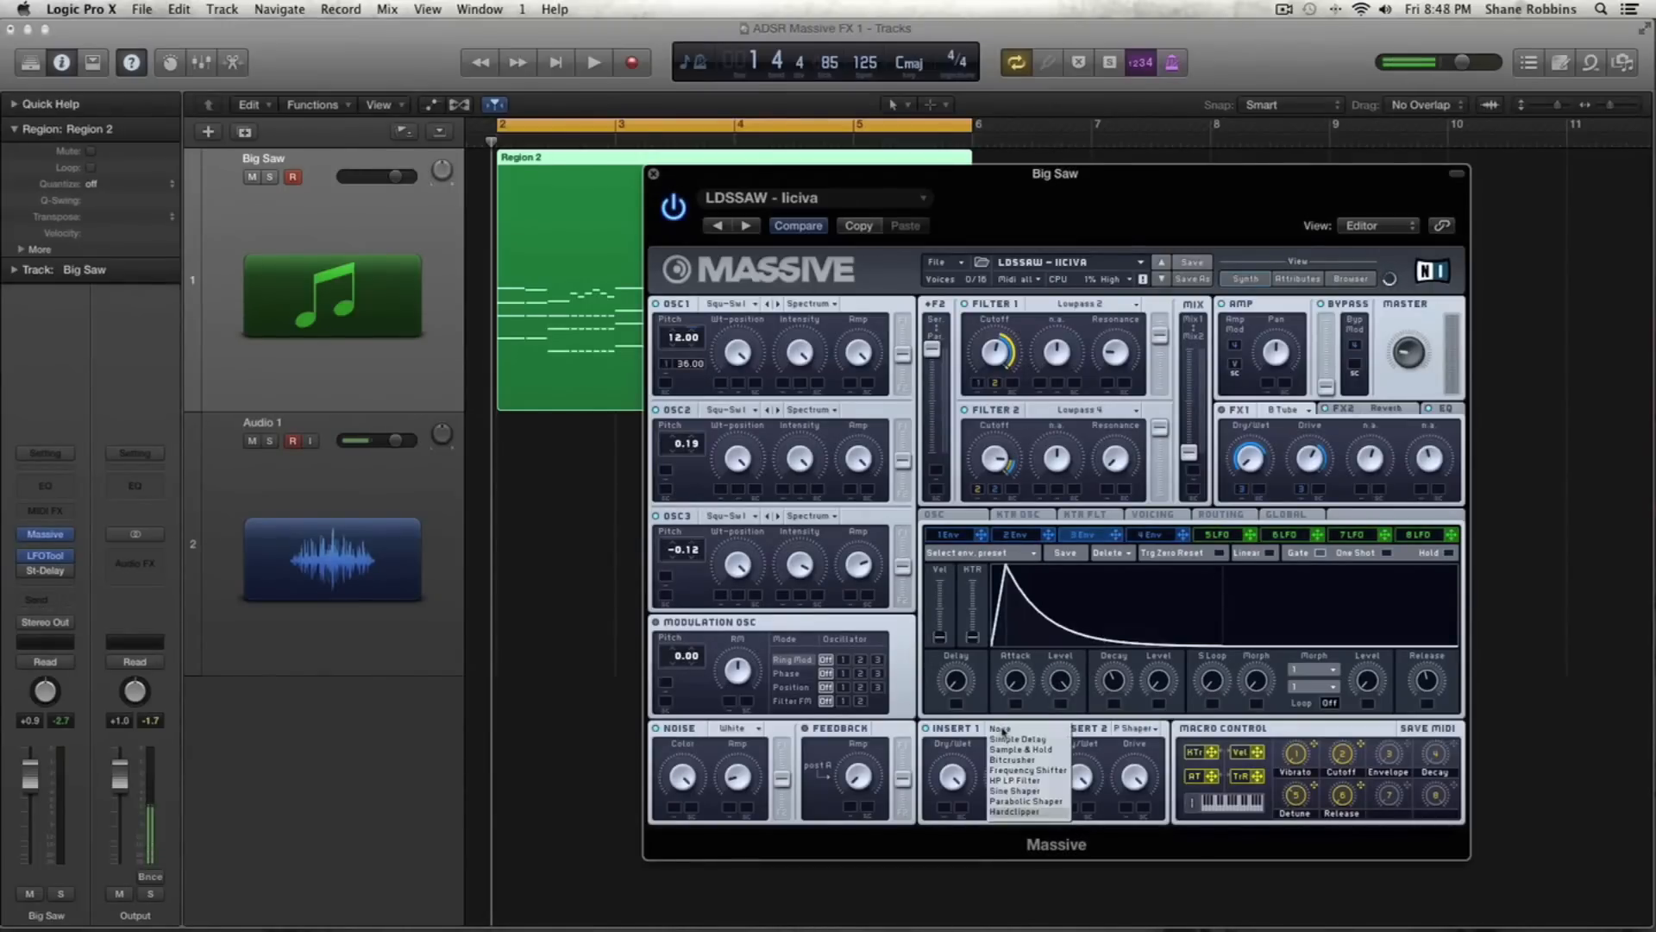
{"action": "left_click", "coordinate": [1026, 811]}
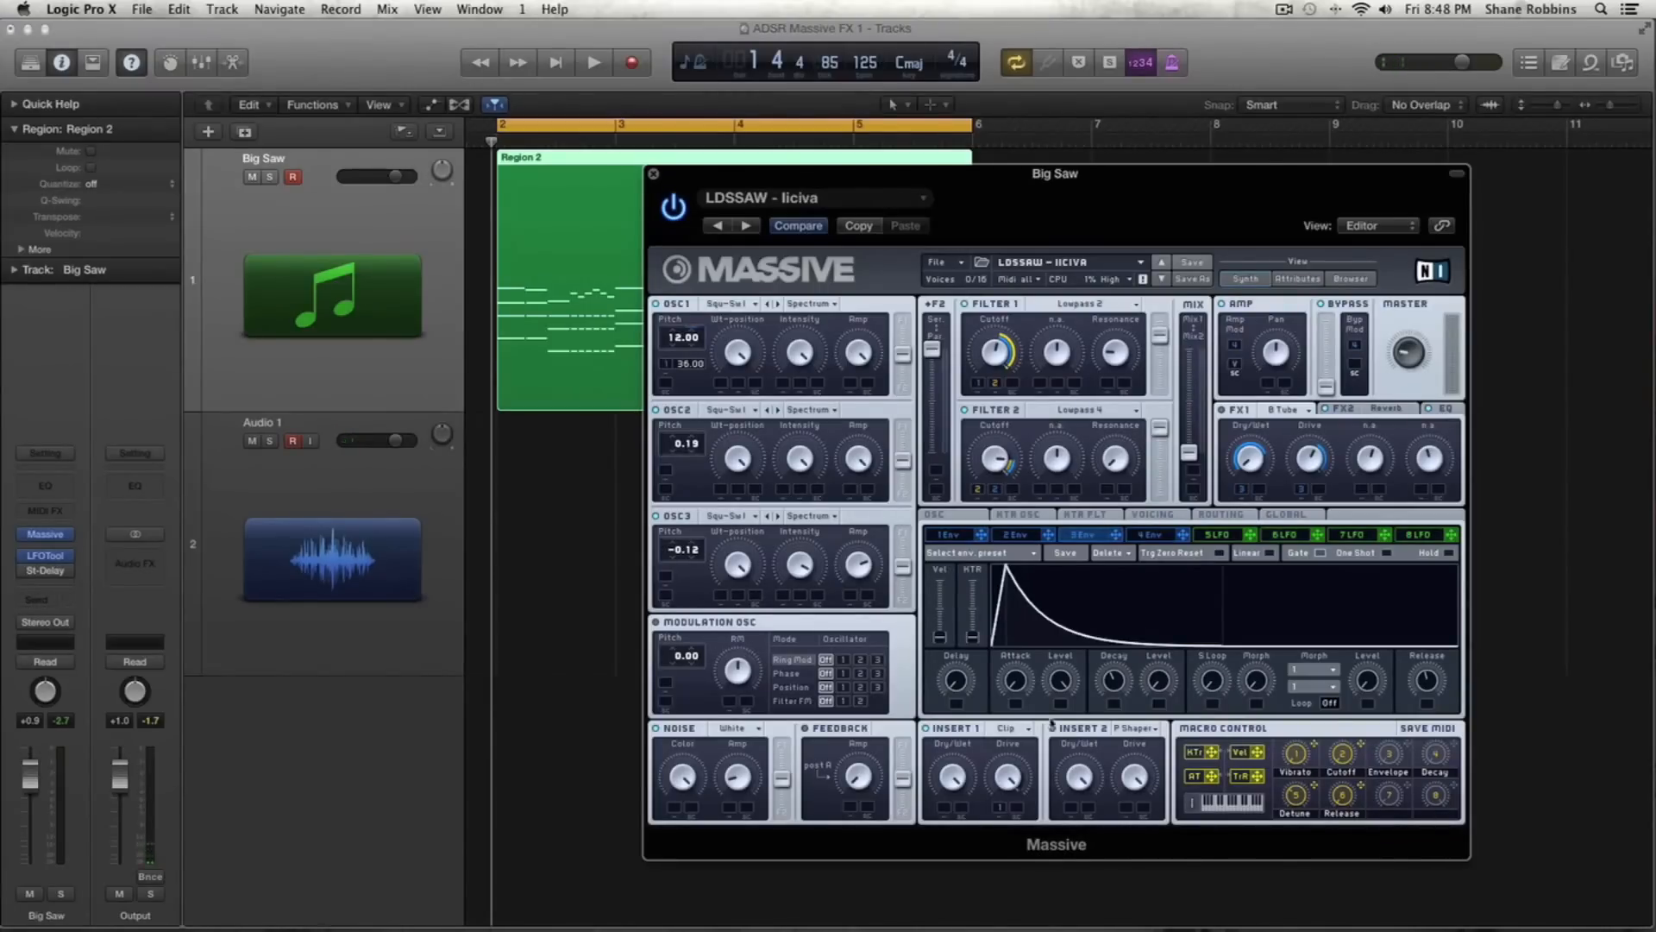
{"action": "left_click", "coordinate": [1292, 411]}
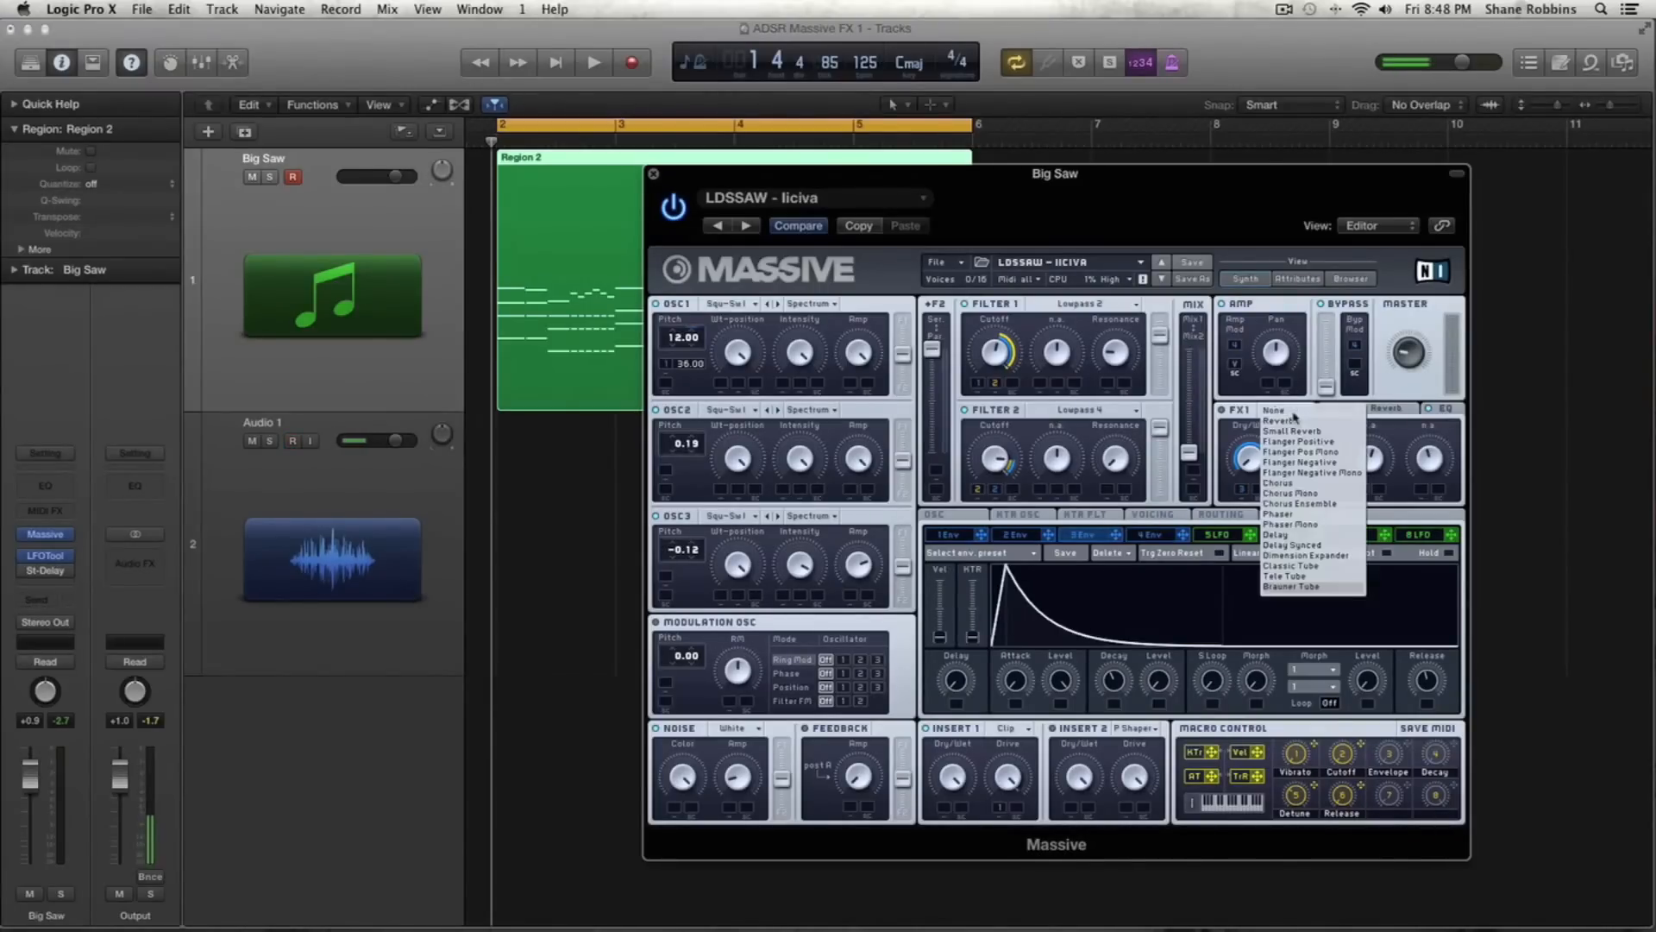
{"action": "left_click", "coordinate": [1317, 589]}
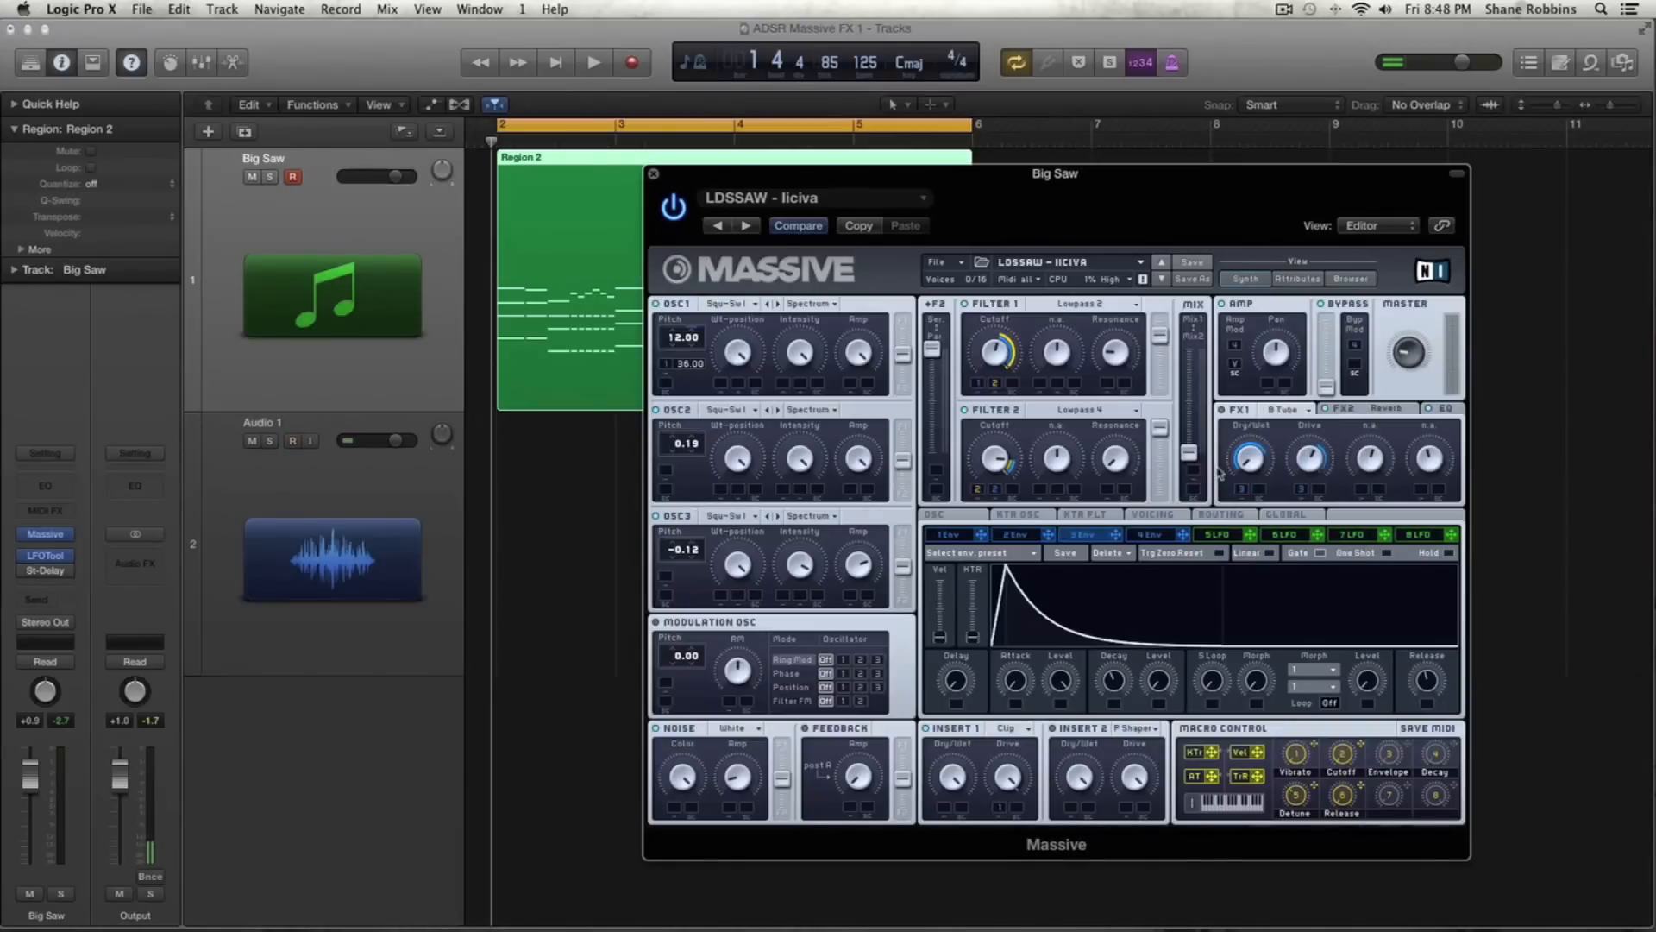